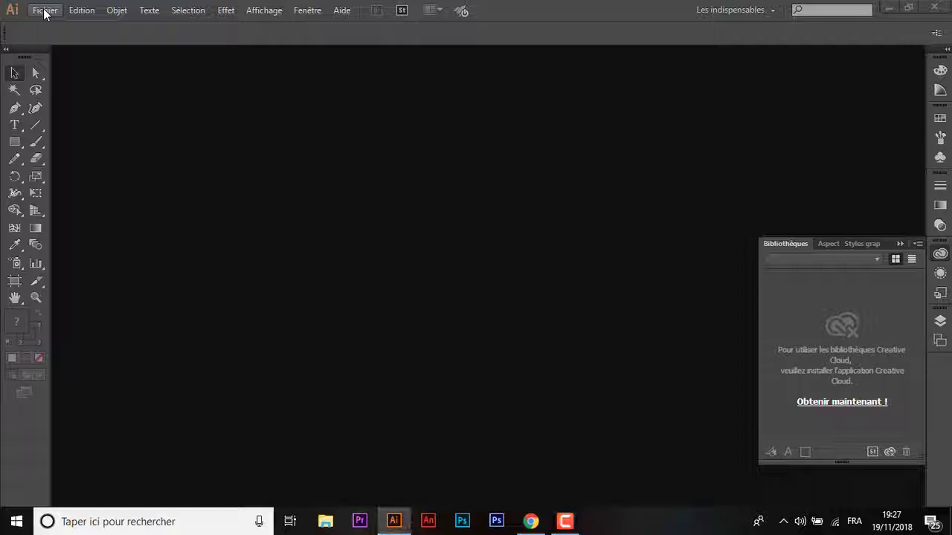
# - Create a new Web-profile document at the 1280 x 800 preset, changing the height to 720
pyautogui.click(36, 10)
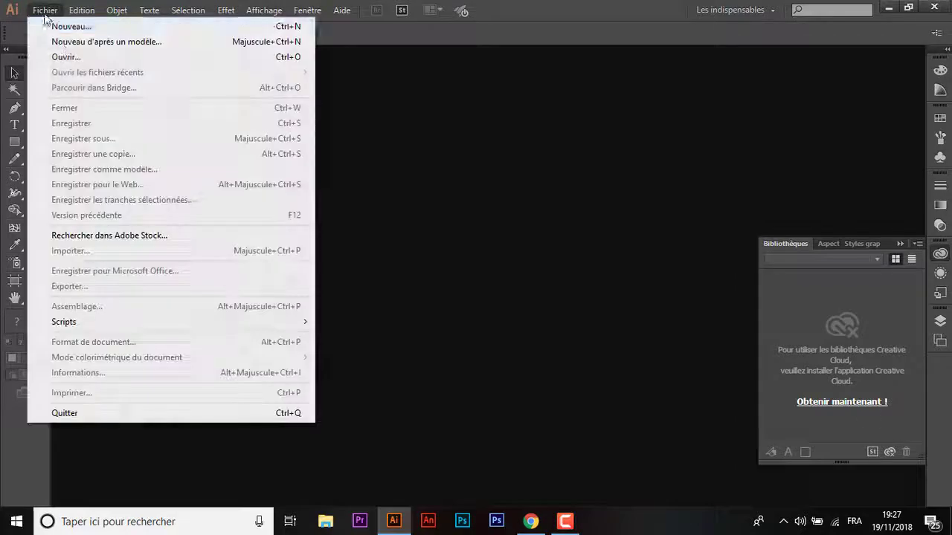
pyautogui.click(100, 25)
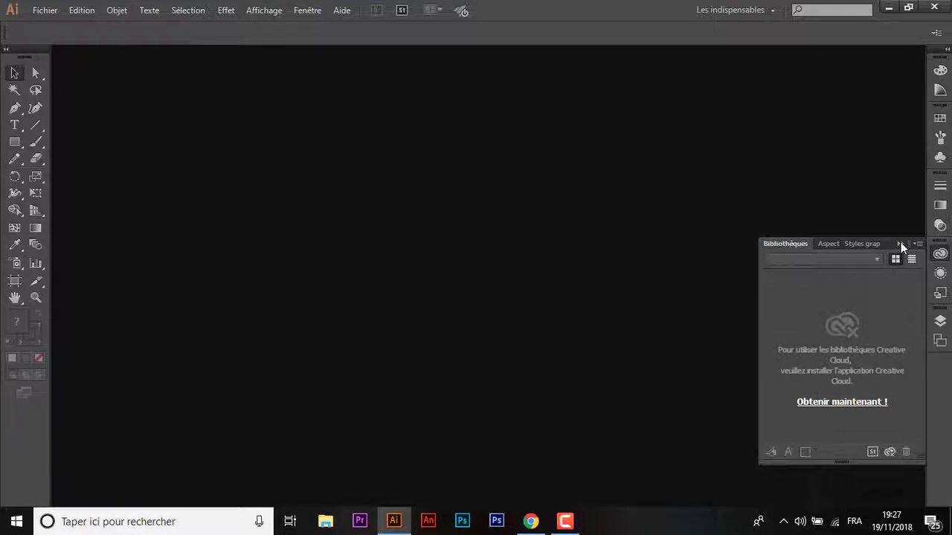
pyautogui.hotkey('ctrl', 'n')
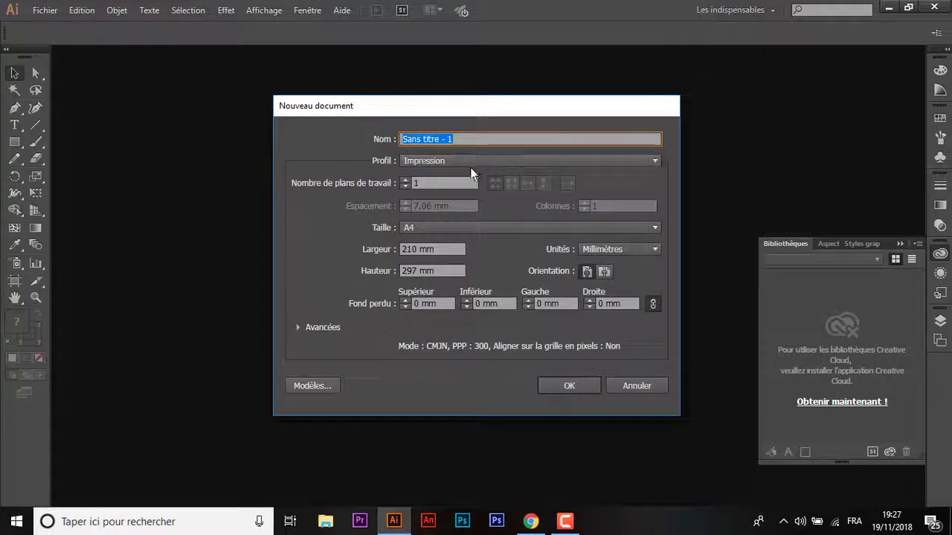
pyautogui.click(471, 164)
pyautogui.click(448, 214)
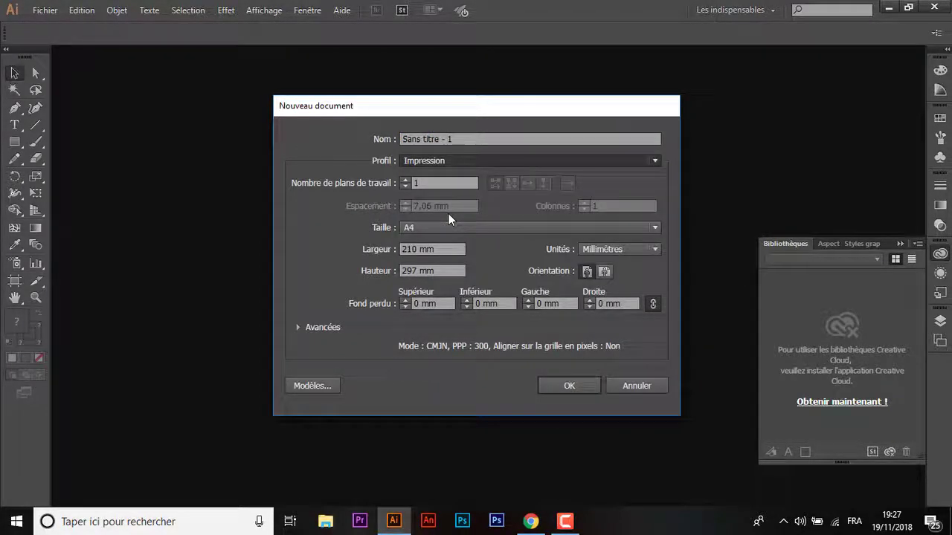
pyautogui.click(620, 249)
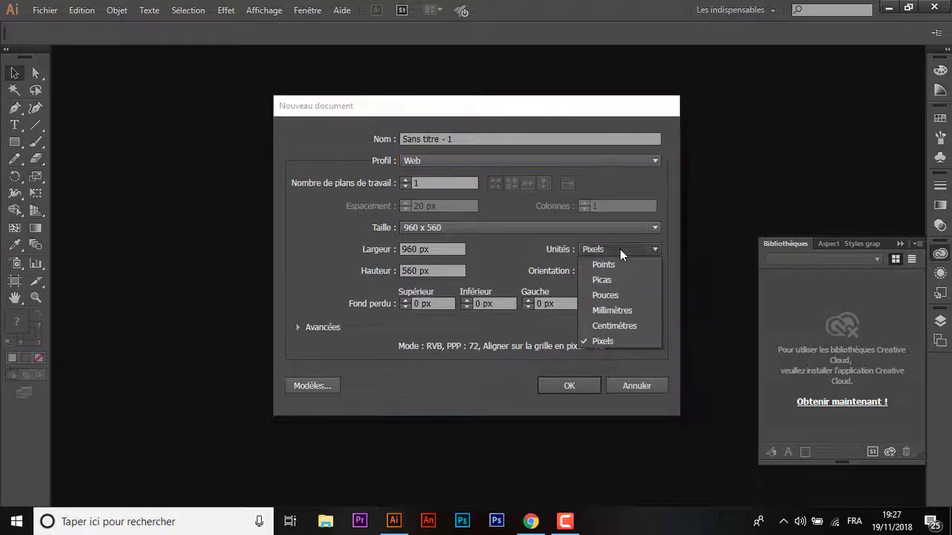
pyautogui.click(501, 226)
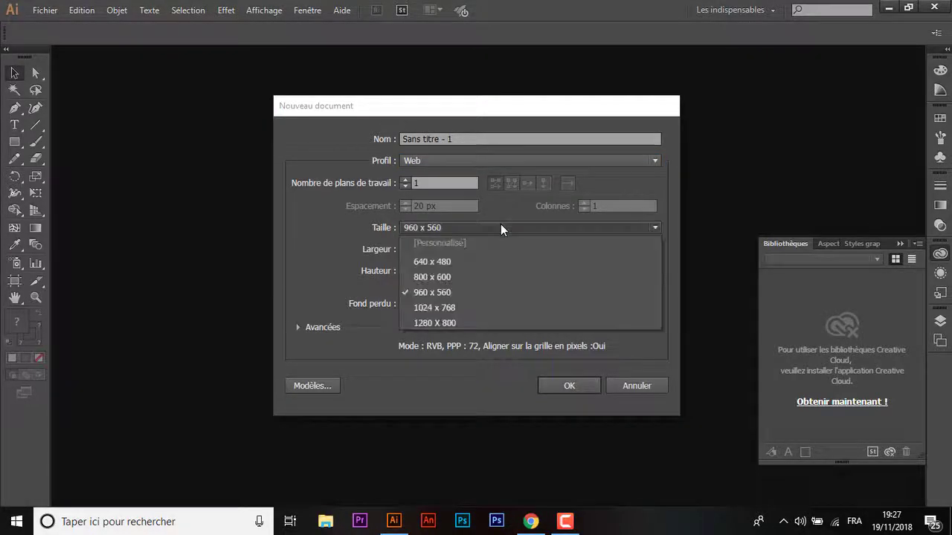
pyautogui.click(500, 226)
pyautogui.click(427, 228)
pyautogui.click(433, 324)
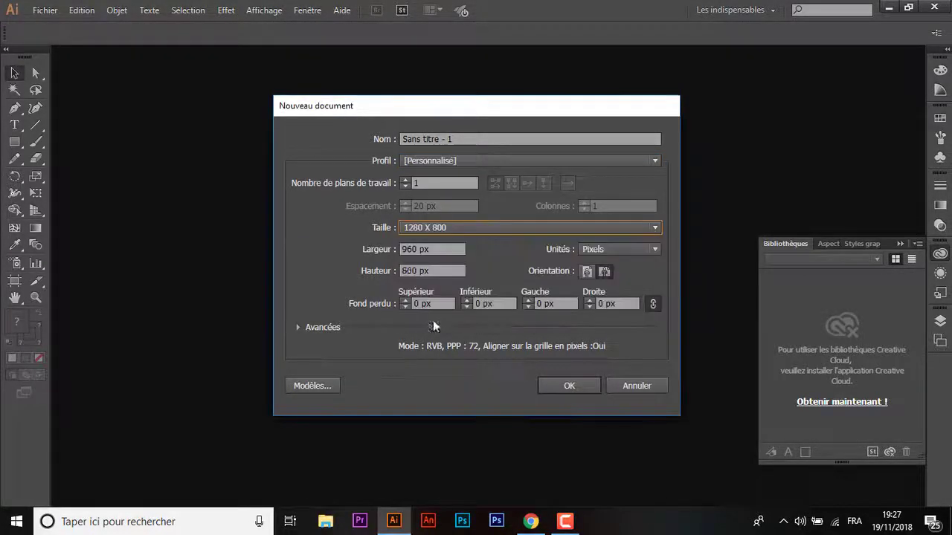
pyautogui.doubleClick(416, 271)
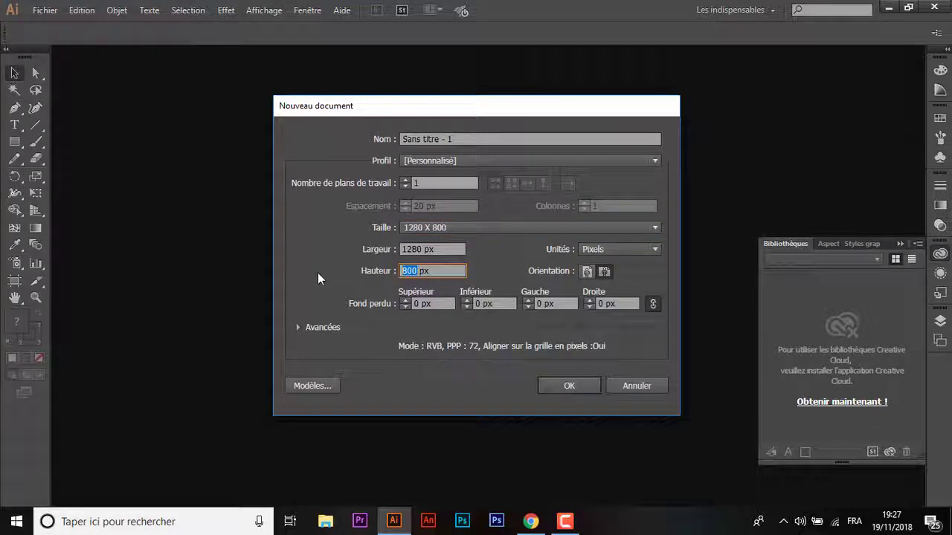
pyautogui.write('720')
pyautogui.press('Return')
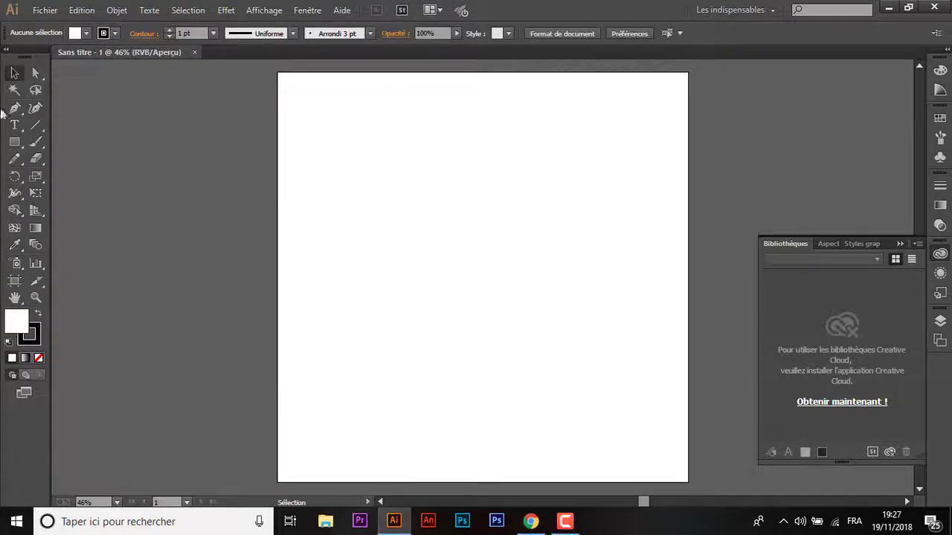
# - Draw a large circle and a square around it from the artboard centre
pyautogui.moveTo(14, 144); pyautogui.dragTo(72, 177)
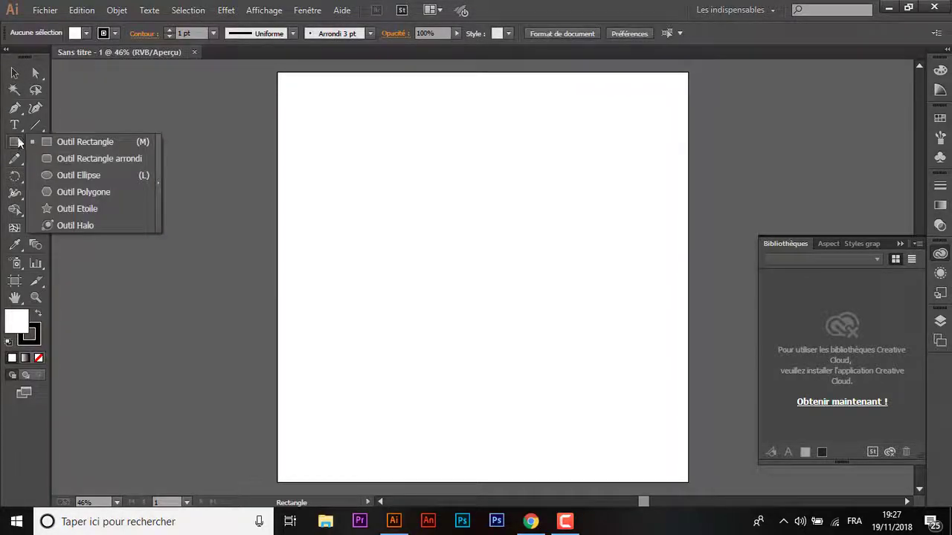
pyautogui.click(72, 177)
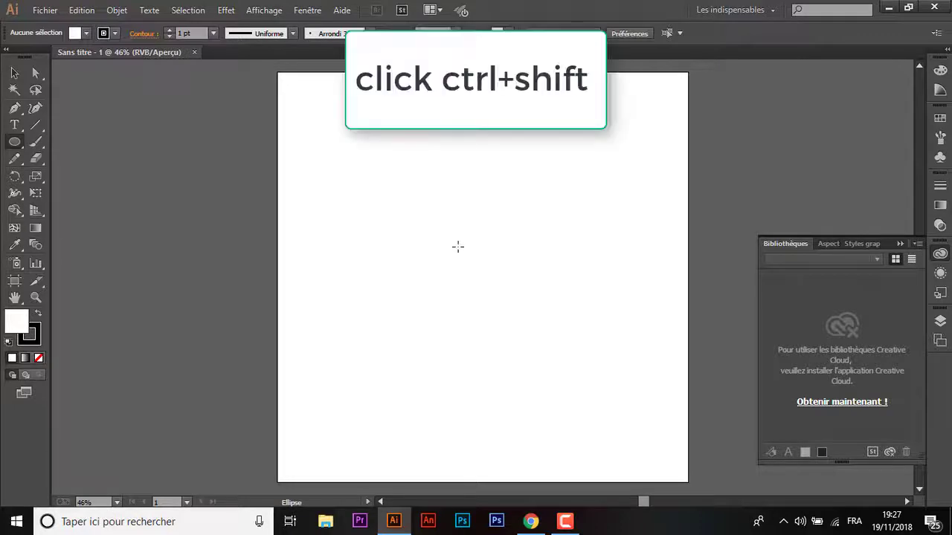
pyautogui.moveTo(471, 256); pyautogui.dragTo(640, 427)
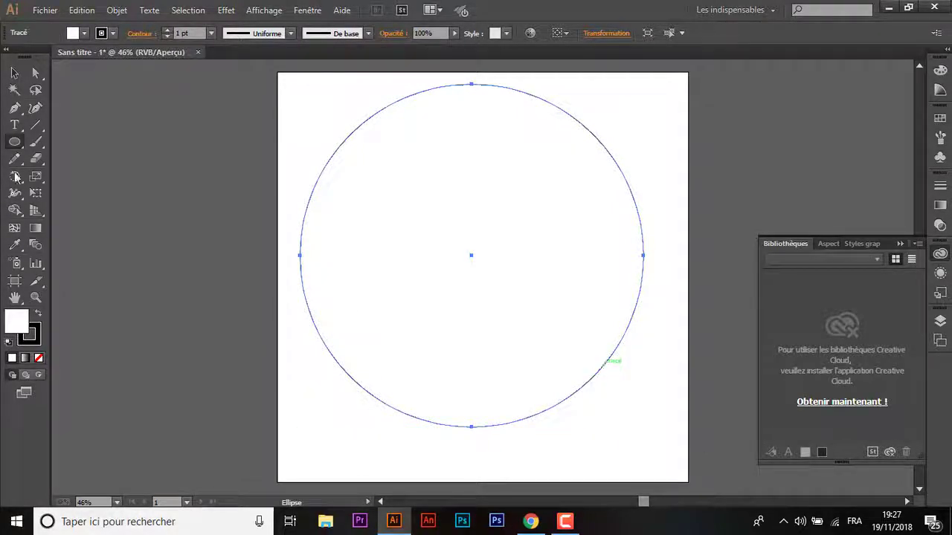
pyautogui.moveTo(15, 141); pyautogui.dragTo(75, 141)
pyautogui.moveTo(471, 256); pyautogui.dragTo(644, 414)
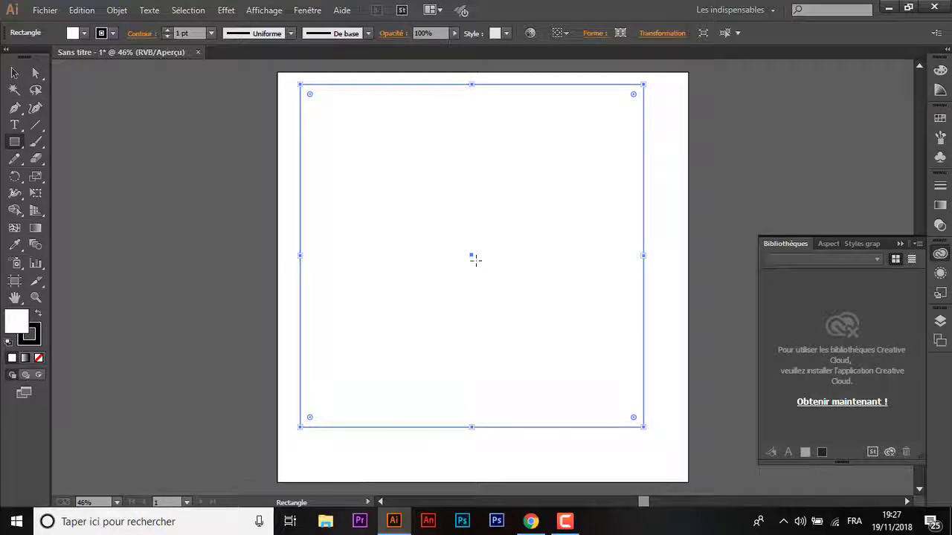
# - Set the circle and square to no fill and scale them up proportionally
pyautogui.press('v')
pyautogui.moveTo(288, 188); pyautogui.dragTo(532, 383)
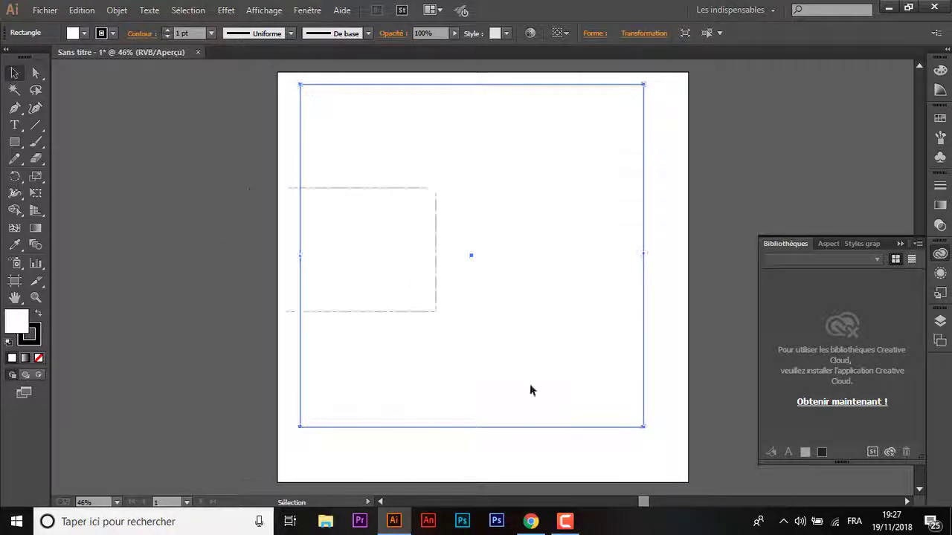
pyautogui.click(39, 358)
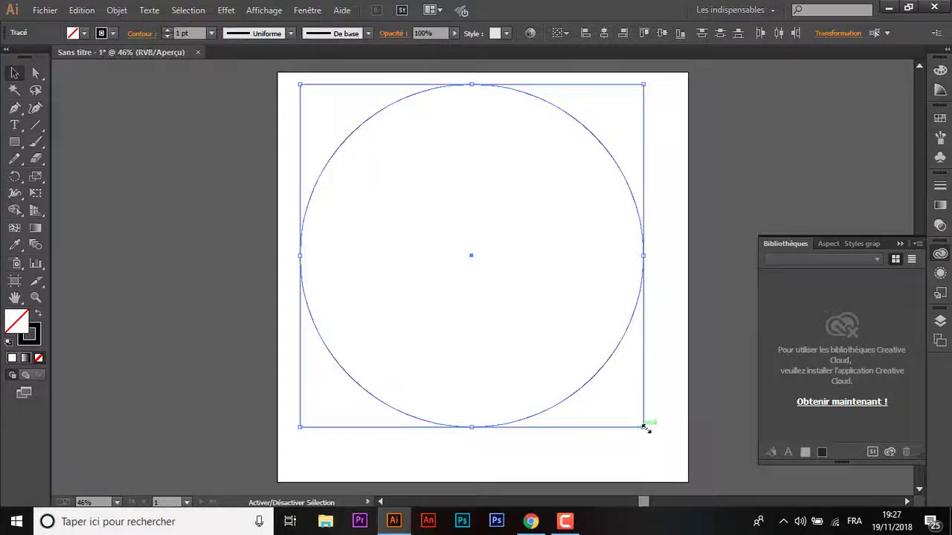
pyautogui.moveTo(644, 427); pyautogui.dragTo(672, 453)
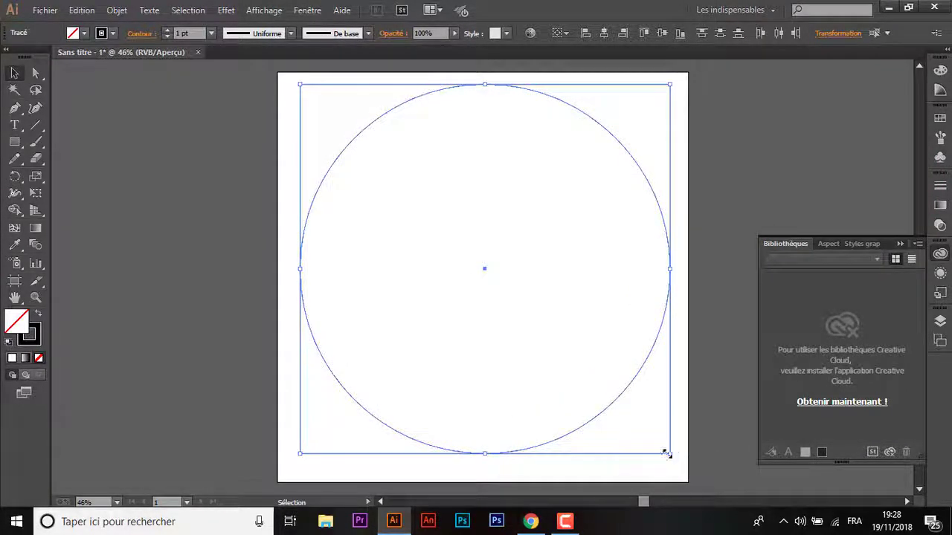
pyautogui.click(36, 125)
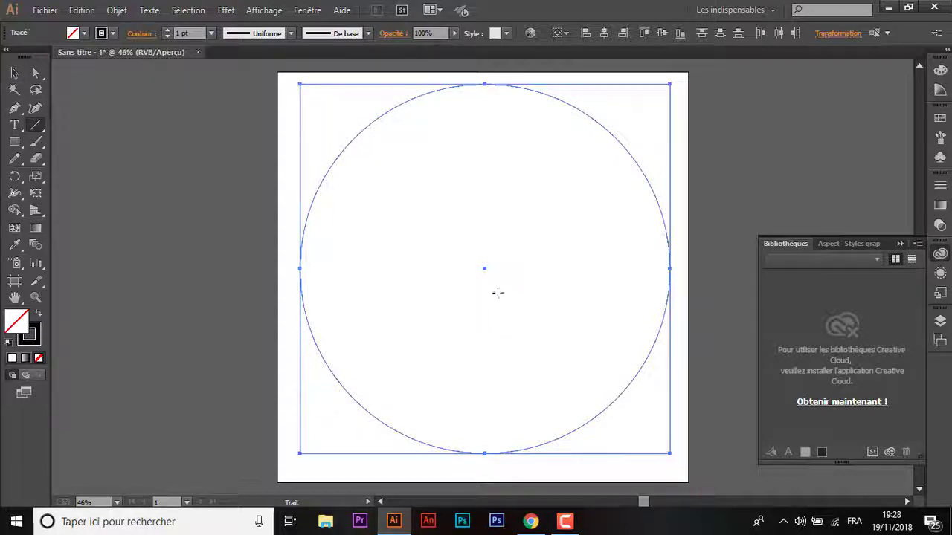
# - Draw horizontal and vertical lines through the circle's centre
pyautogui.moveTo(483, 268); pyautogui.dragTo(484, 268)
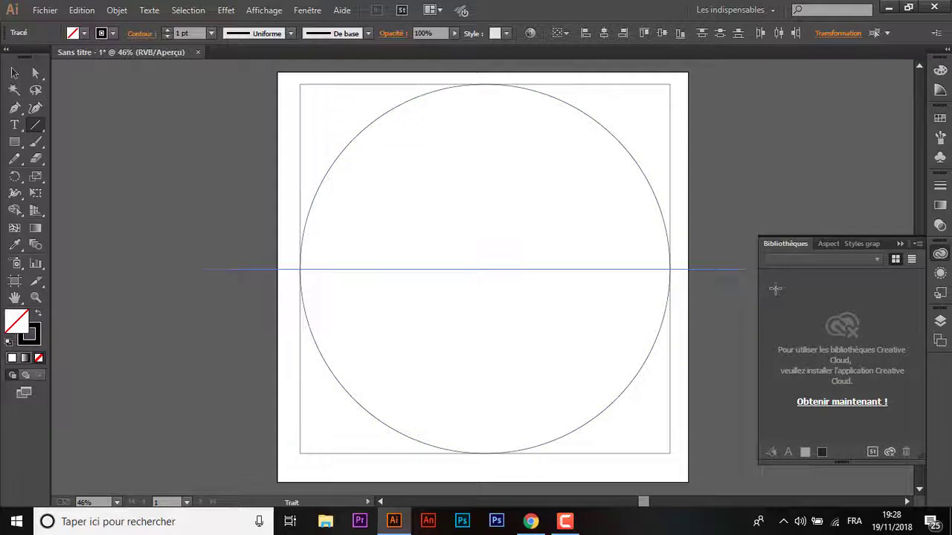
pyautogui.moveTo(484, 268); pyautogui.dragTo(774, 288)
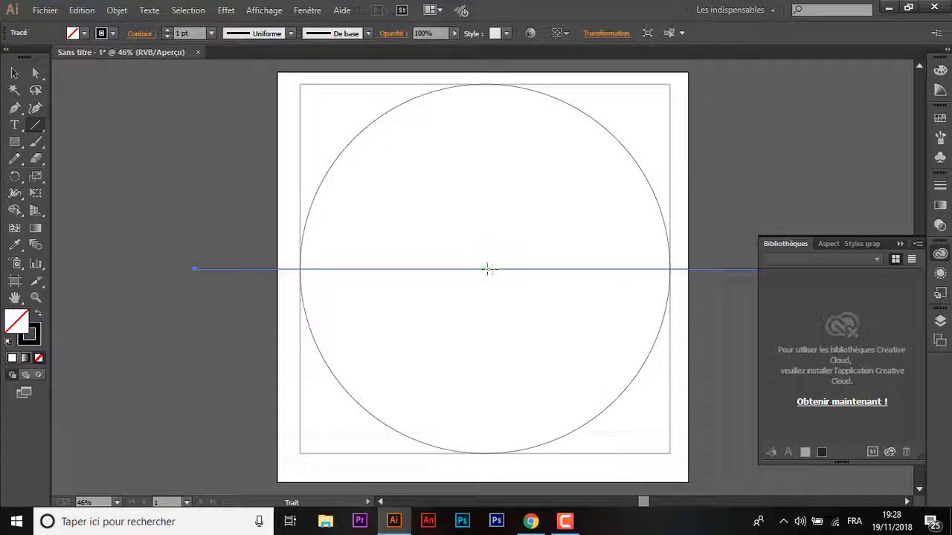
pyautogui.moveTo(486, 268); pyautogui.dragTo(501, 473)
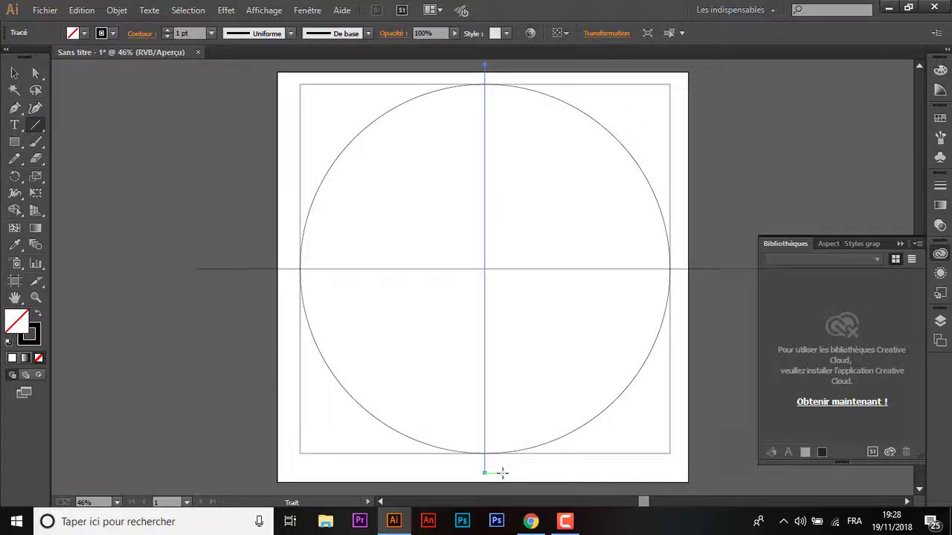
# - Group the circle, square and both lines, and lock the group in the Layers panel
pyautogui.press('v')
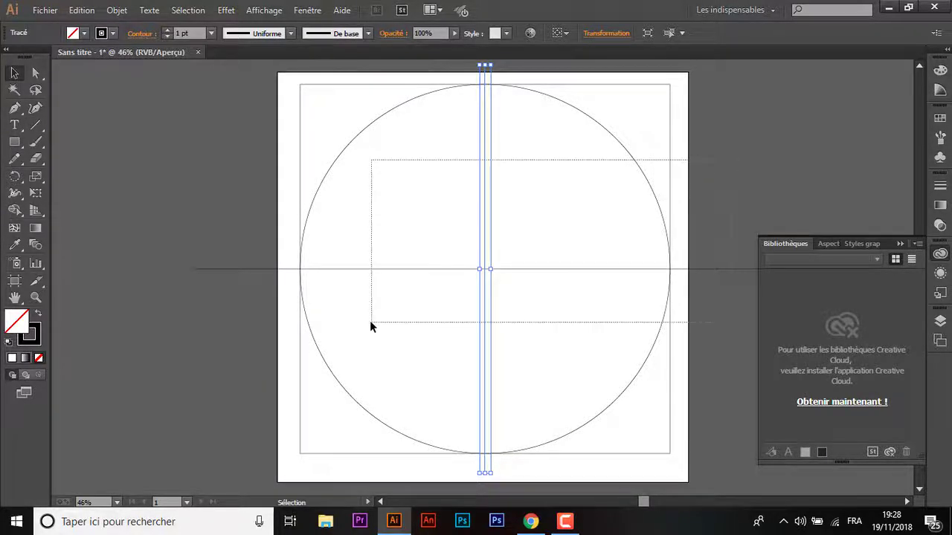
pyautogui.moveTo(688, 158); pyautogui.dragTo(369, 321)
pyautogui.rightClick(546, 222)
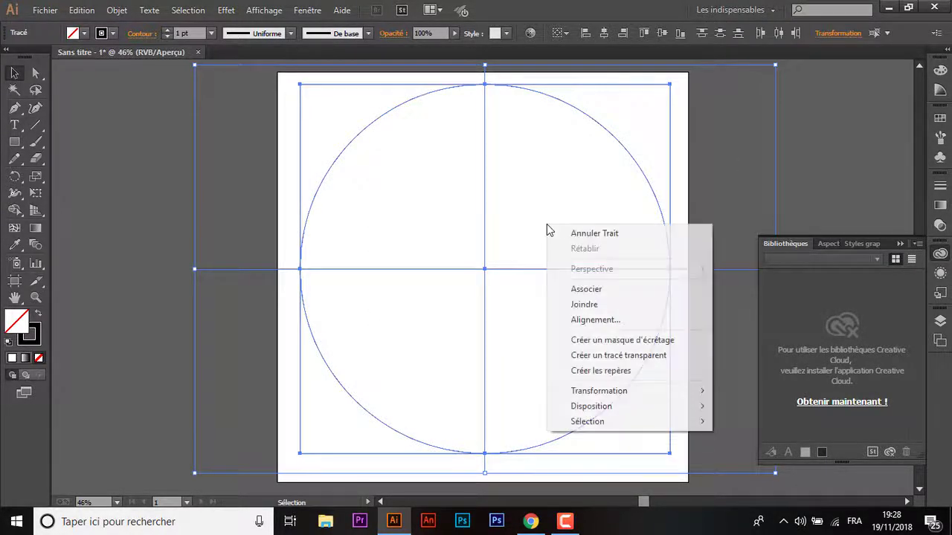
pyautogui.click(587, 289)
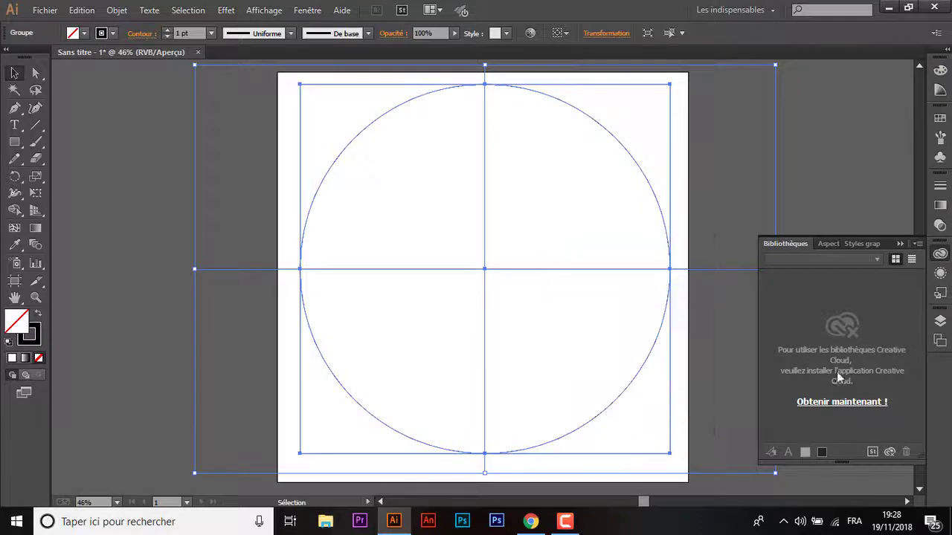
pyautogui.click(940, 322)
pyautogui.click(800, 329)
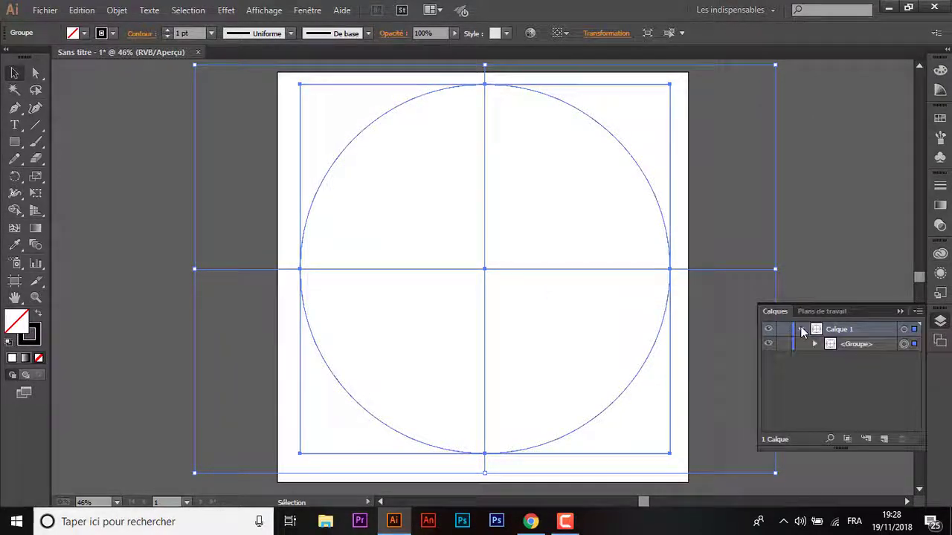
pyautogui.click(782, 345)
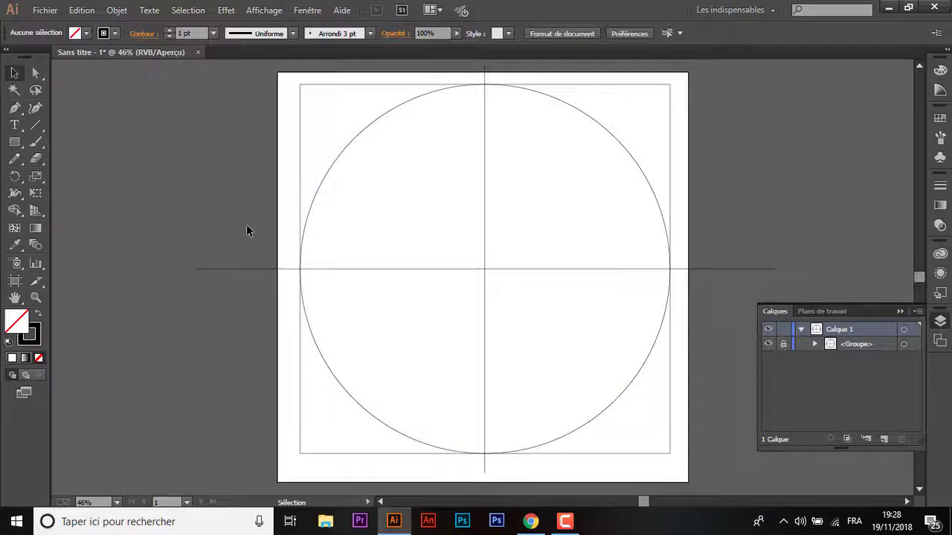
# - Draw a smaller circle and size it to fill the lower-right quadrant
pyautogui.moveTo(15, 144); pyautogui.dragTo(53, 179)
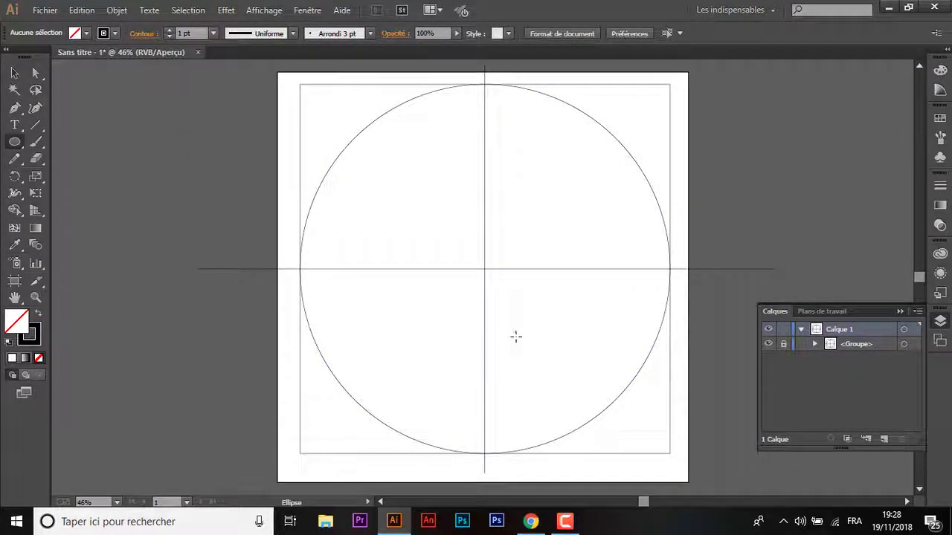
pyautogui.click(572, 354)
pyautogui.moveTo(574, 352); pyautogui.dragTo(658, 415)
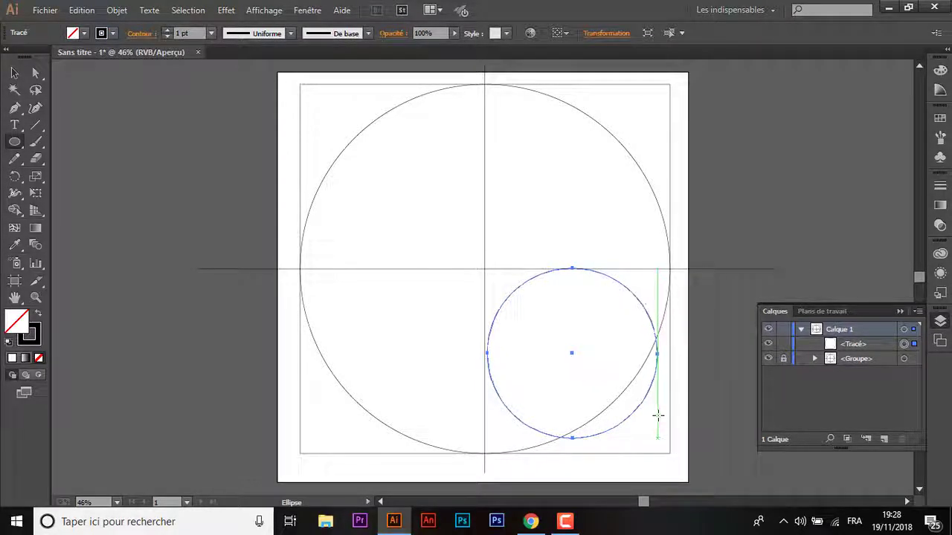
pyautogui.press('Left')
pyautogui.press('Left')
pyautogui.press('Left')
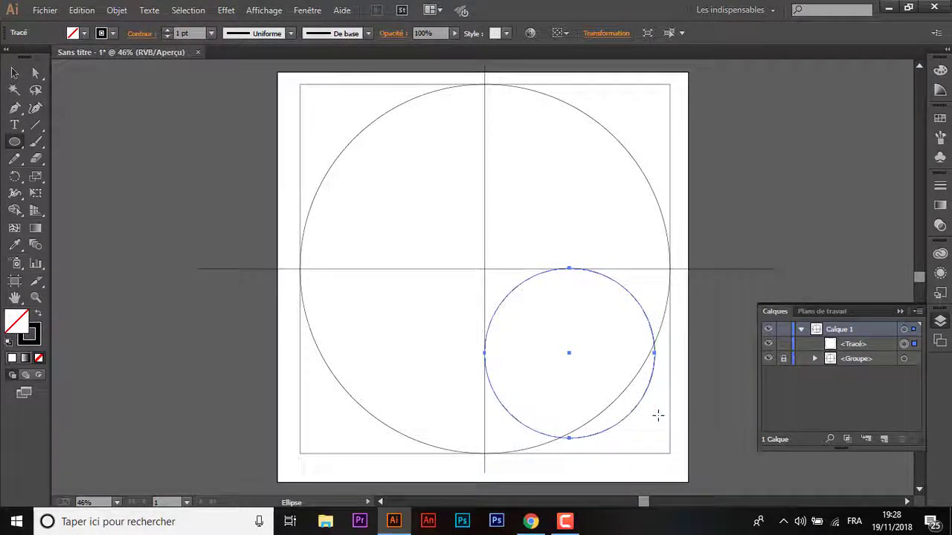
pyautogui.press('v')
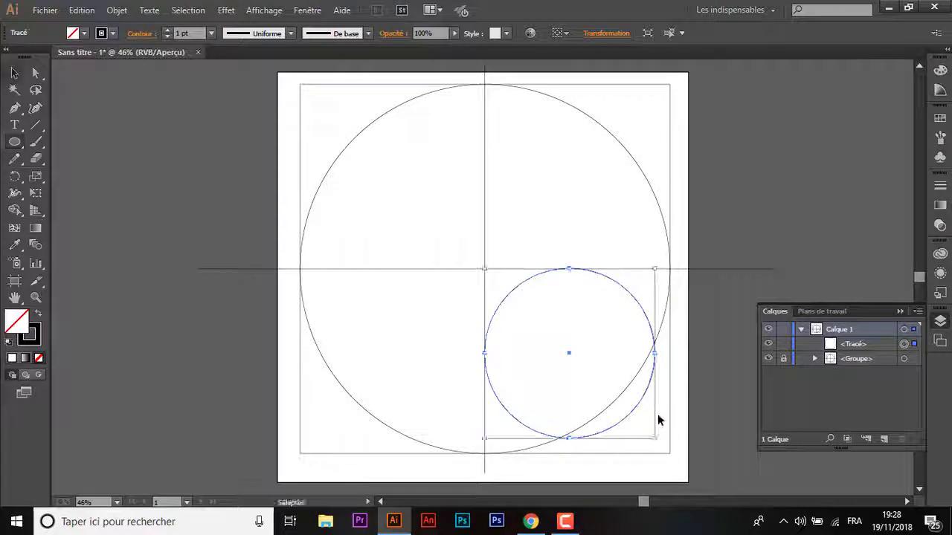
pyautogui.moveTo(655, 439); pyautogui.dragTo(669, 453)
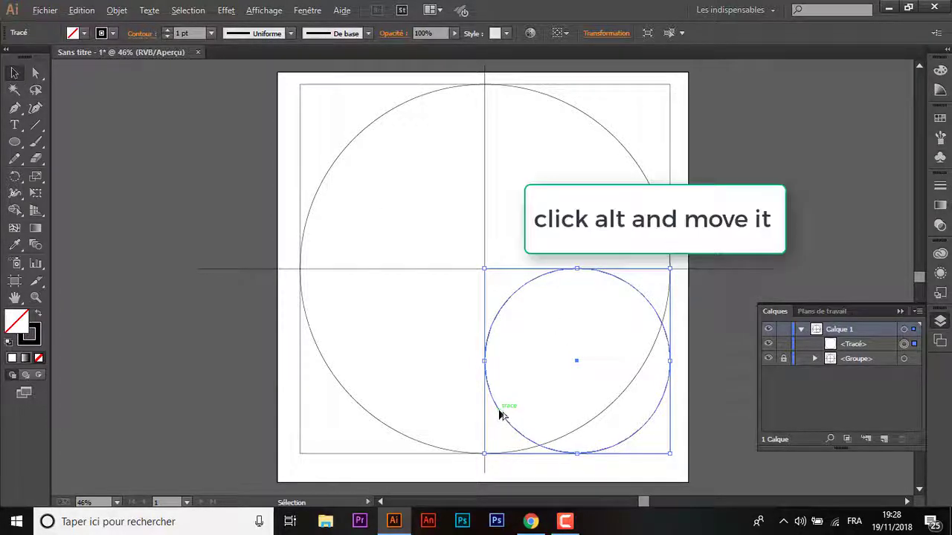
# - Duplicate the small circle and move the copy into the top-left quadrant
pyautogui.moveTo(499, 409); pyautogui.dragTo(312, 408)
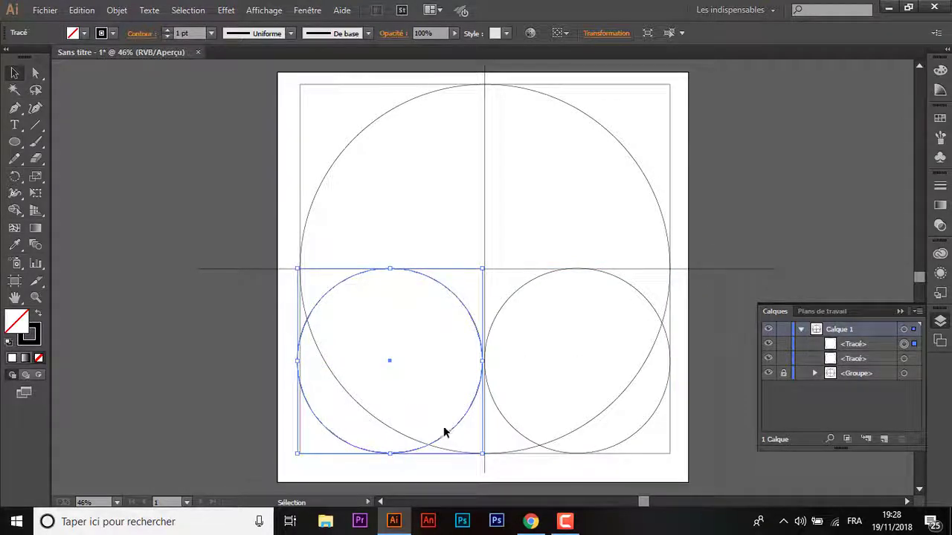
pyautogui.moveTo(455, 423); pyautogui.dragTo(462, 246)
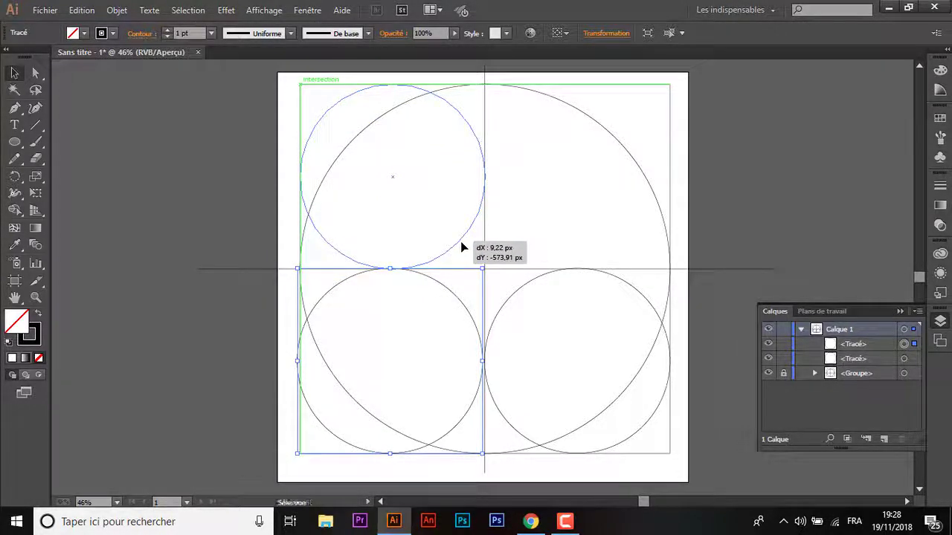
pyautogui.moveTo(462, 246); pyautogui.dragTo(465, 248)
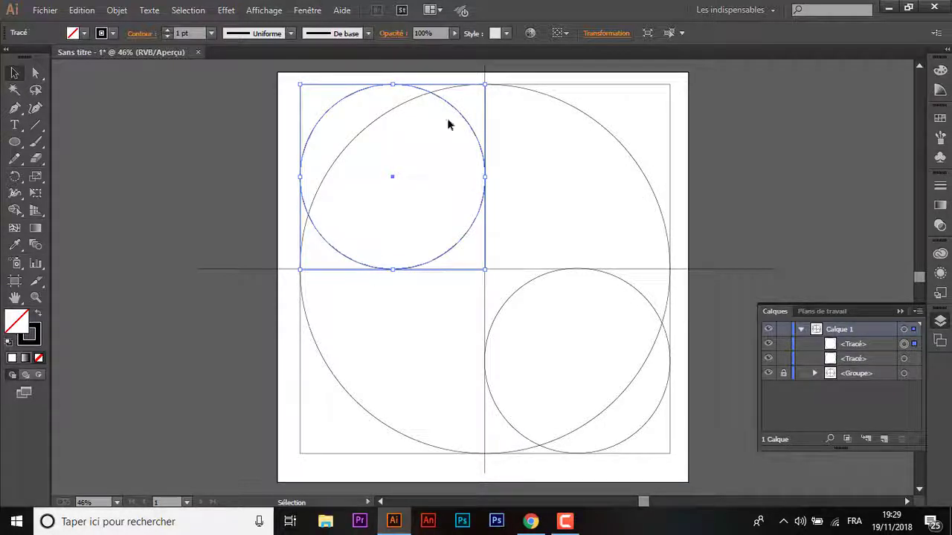
# - Draw a large circle from the guide centre, then make all three circles black-filled by swapping fill and stroke
pyautogui.click(14, 142)
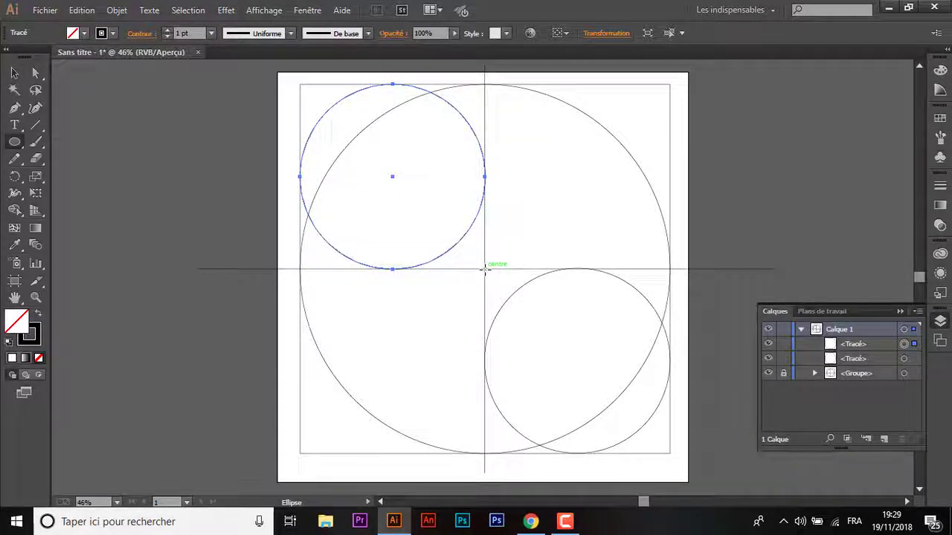
pyautogui.moveTo(484, 270); pyautogui.dragTo(671, 418)
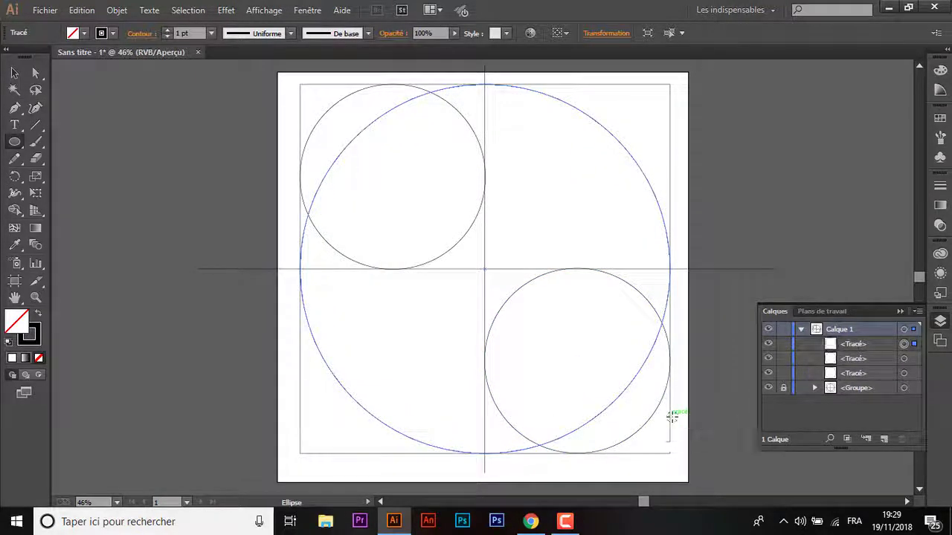
pyautogui.press('v')
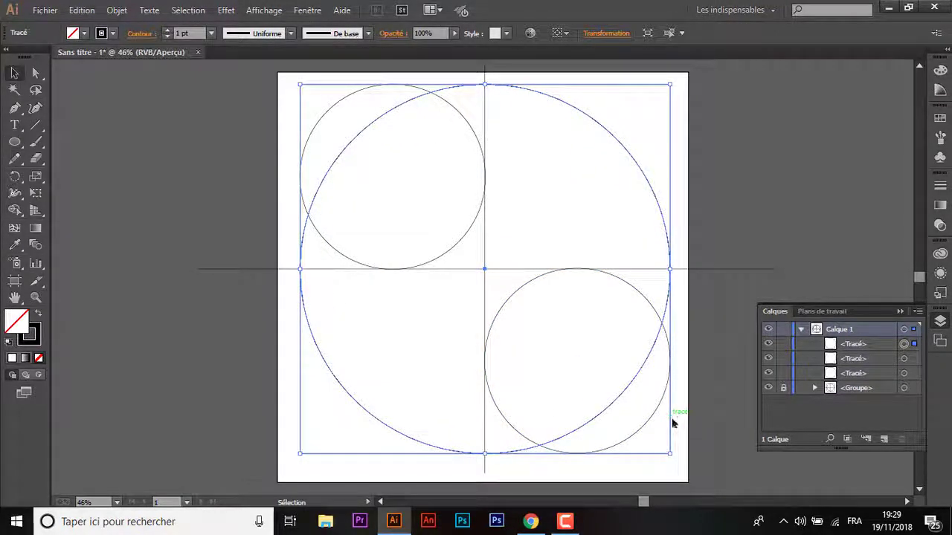
pyautogui.moveTo(186, 119); pyautogui.dragTo(664, 446)
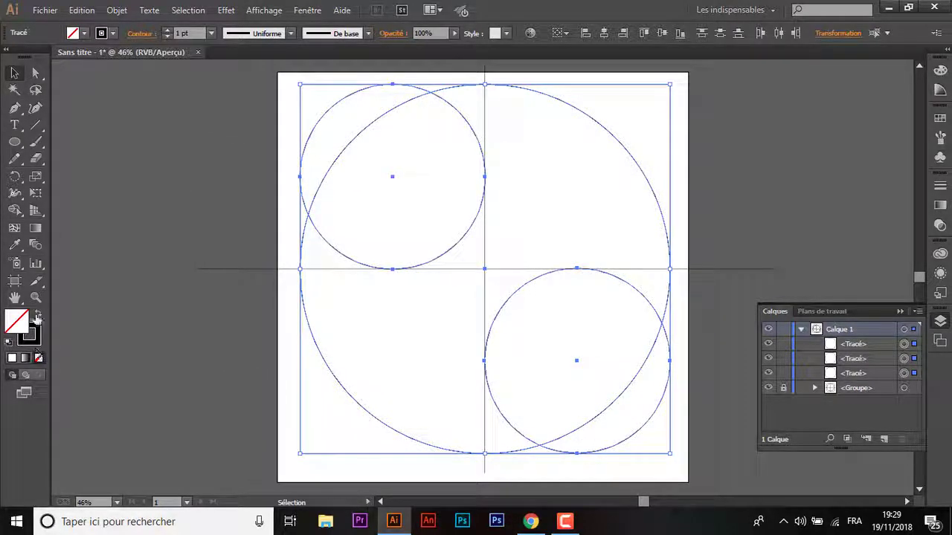
pyautogui.click(38, 314)
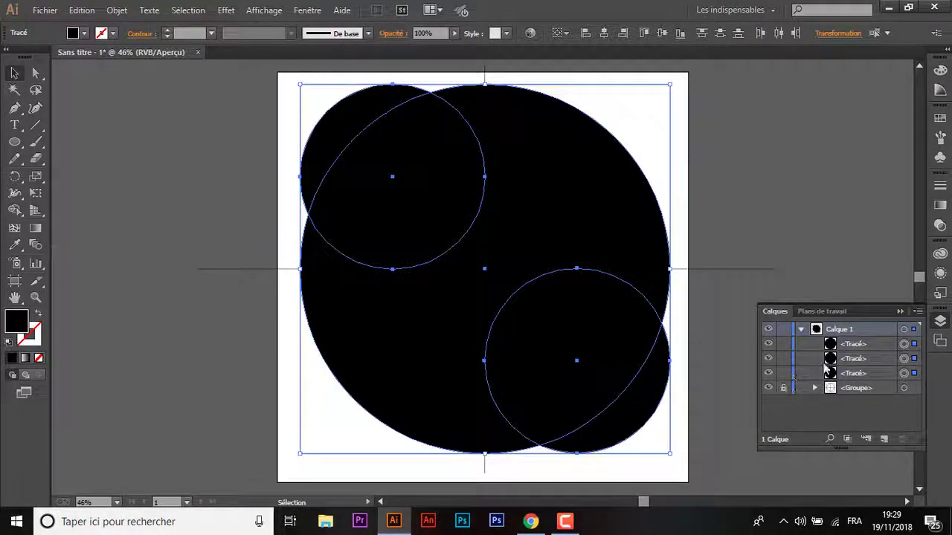
# - Open the Pathfinder panel from the Window menu and dock it in the right-hand panel column
pyautogui.click(275, 10)
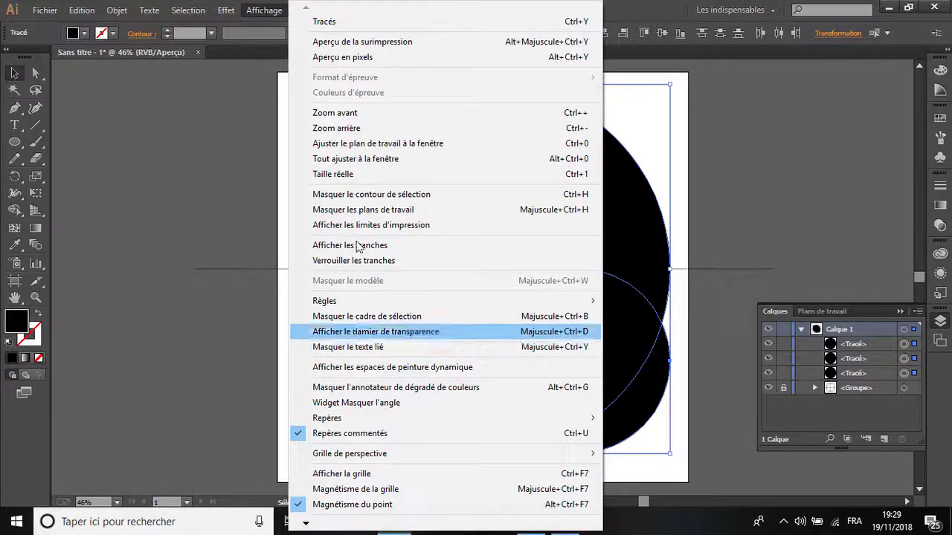
pyautogui.click(271, 9)
pyautogui.click(307, 11)
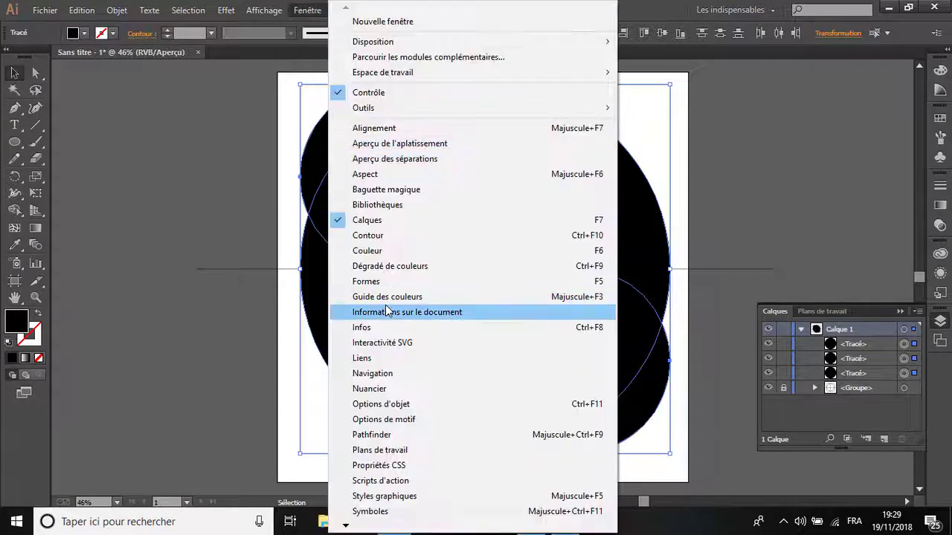
pyautogui.click(442, 434)
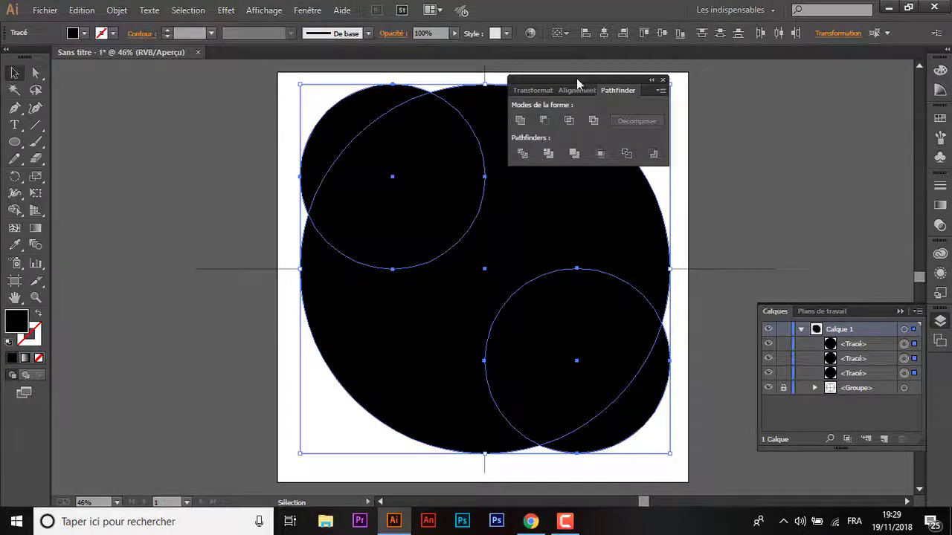
pyautogui.moveTo(576, 77); pyautogui.dragTo(922, 365)
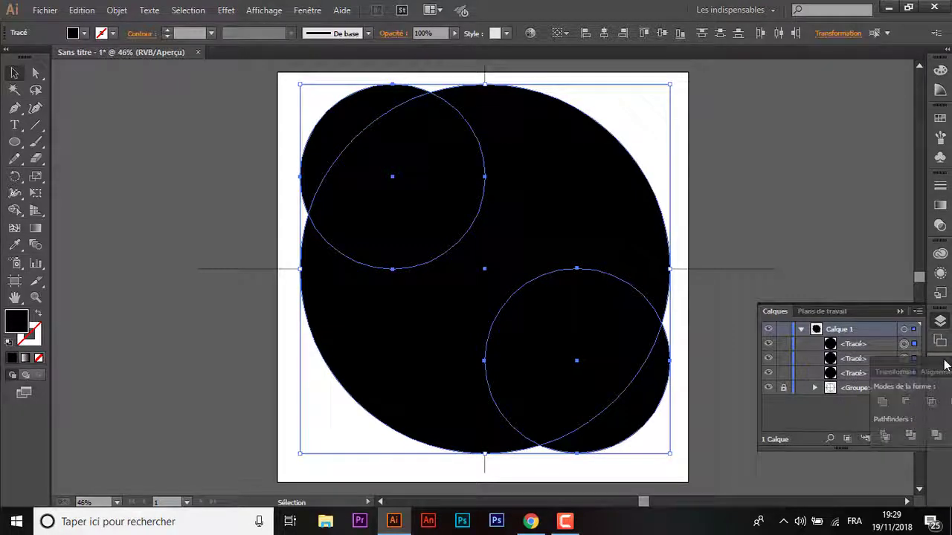
pyautogui.moveTo(922, 364); pyautogui.dragTo(945, 411)
# - Divide the overlapping circles with Pathfinder and ungroup the resulting pieces
pyautogui.click(943, 409)
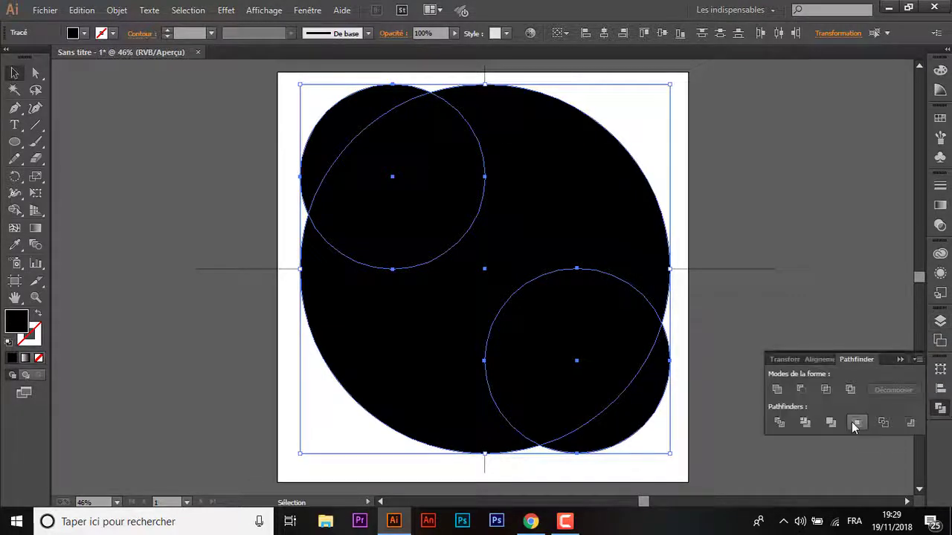
pyautogui.click(778, 423)
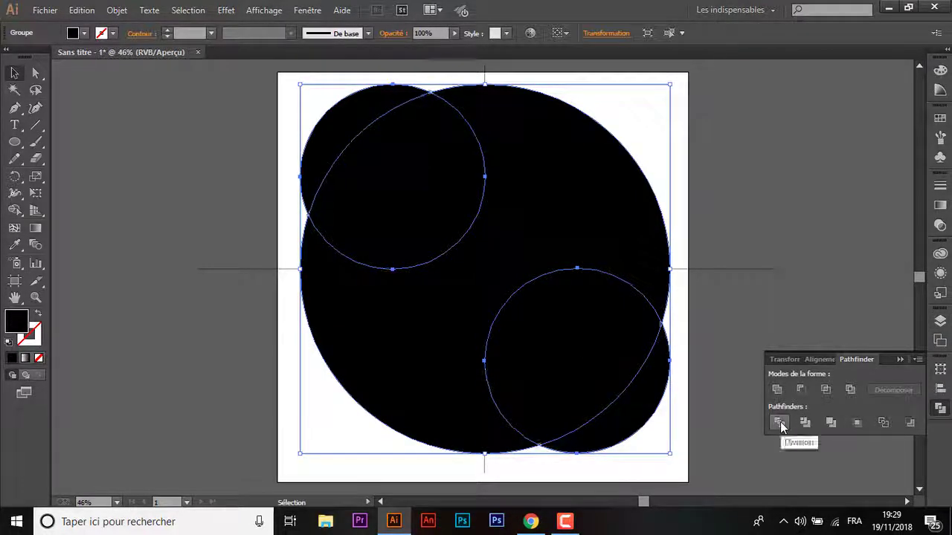
pyautogui.rightClick(403, 258)
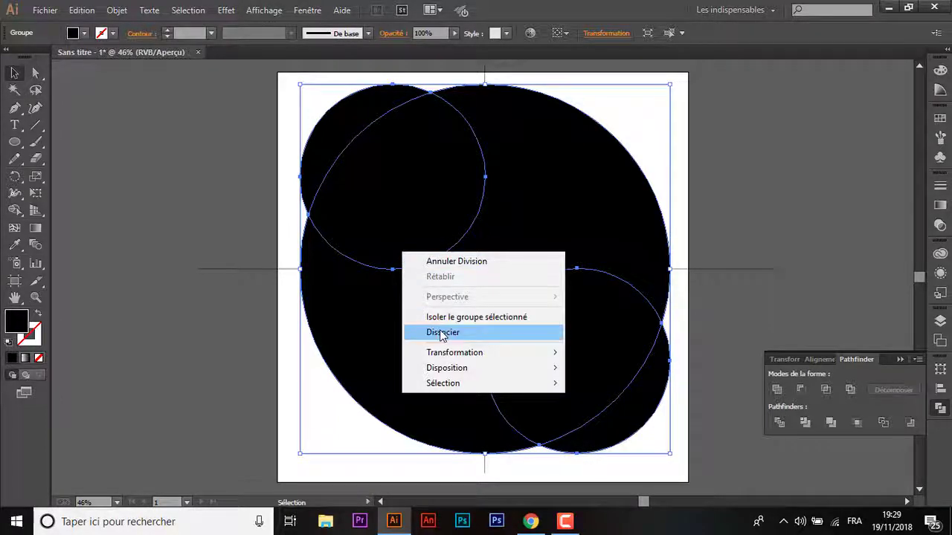
pyautogui.click(439, 333)
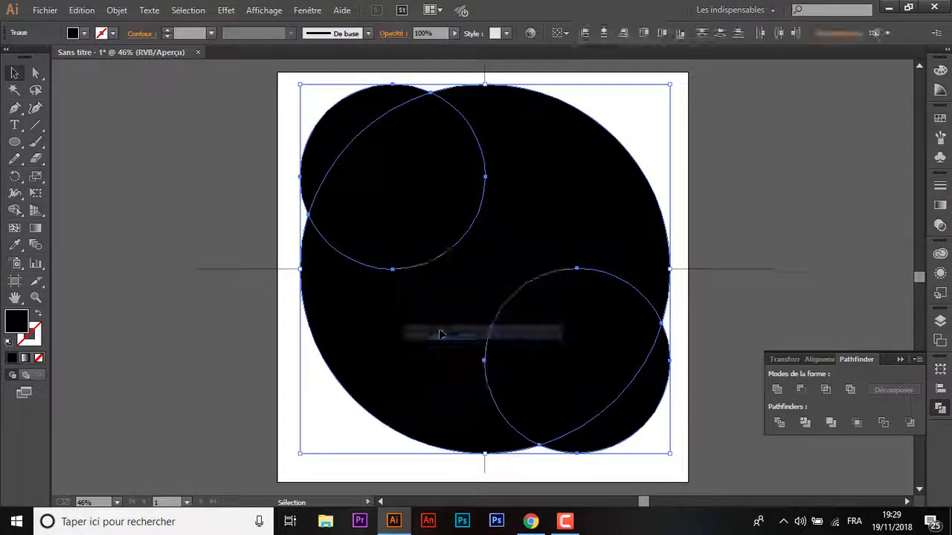
pyautogui.click(271, 386)
# - Delete the top-left and lower-right small circle pieces
pyautogui.moveTo(282, 117); pyautogui.dragTo(374, 184)
pyautogui.press('Delete')
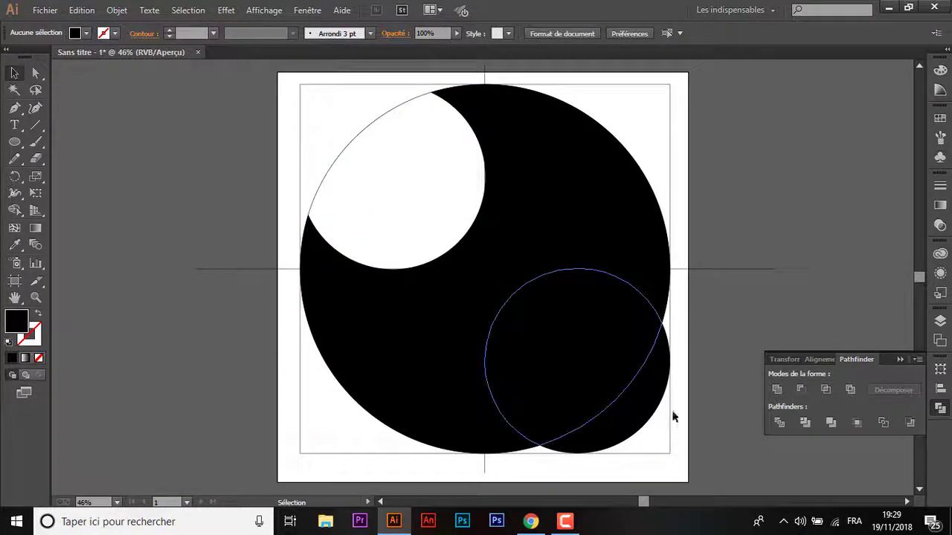
pyautogui.moveTo(672, 444); pyautogui.dragTo(569, 388)
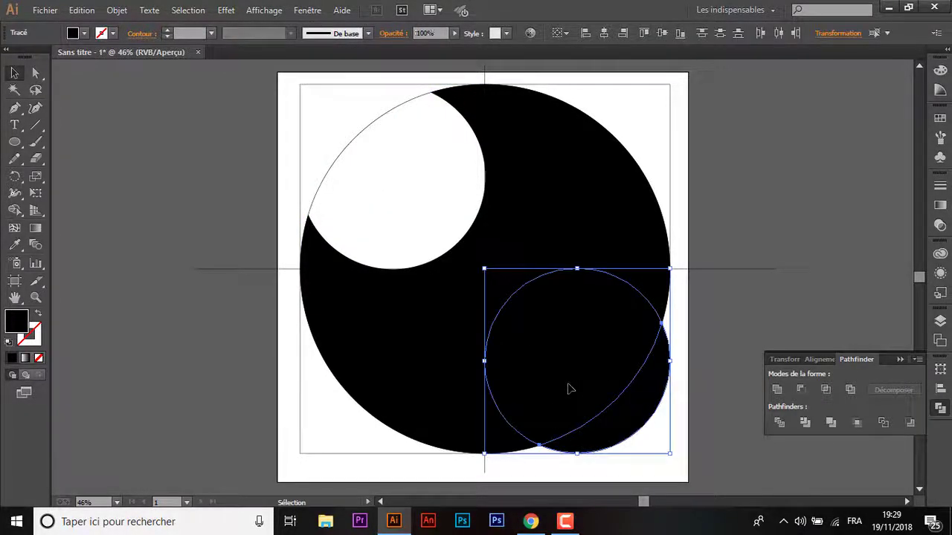
pyautogui.press('Delete')
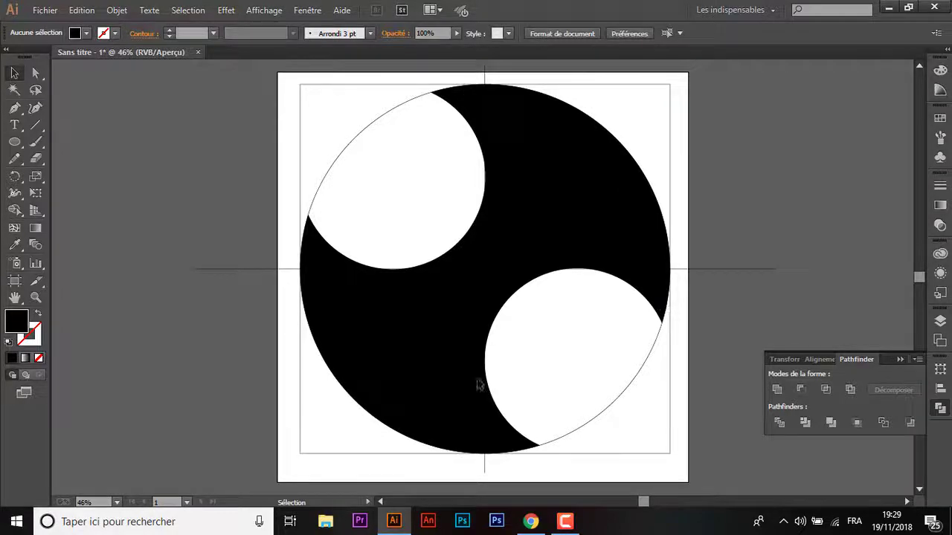
# - Draw a black circle about 533 px wide centred on the ball, then select all shapes
pyautogui.click(13, 144)
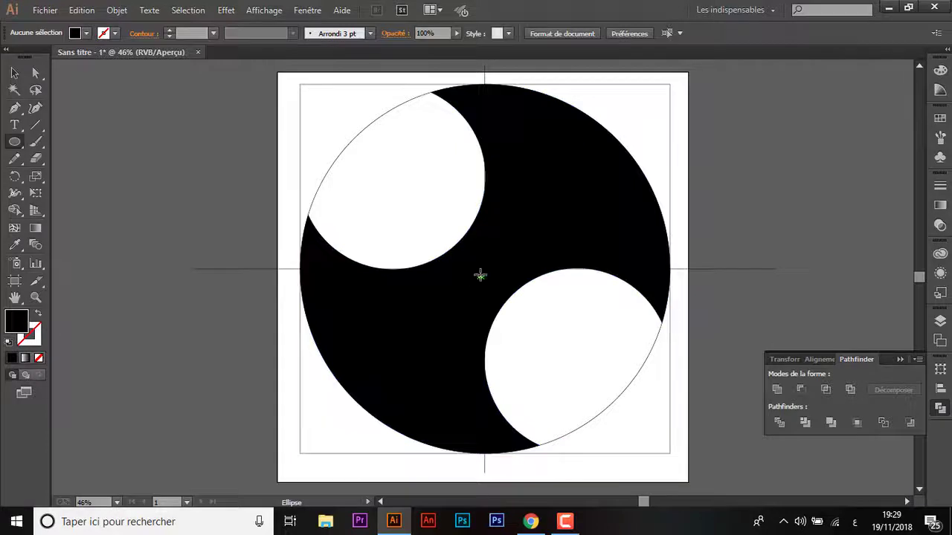
pyautogui.moveTo(482, 275); pyautogui.dragTo(567, 313)
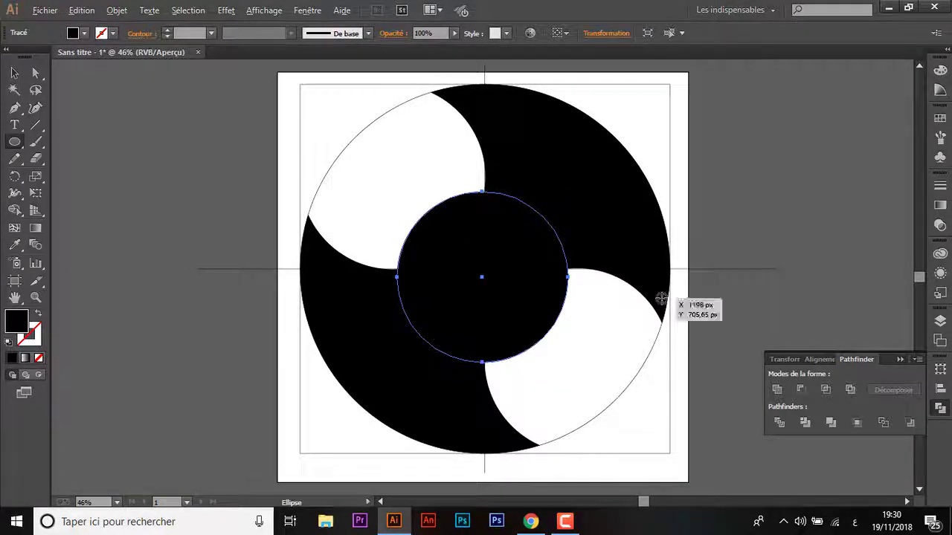
pyautogui.press('v')
pyautogui.click(740, 232)
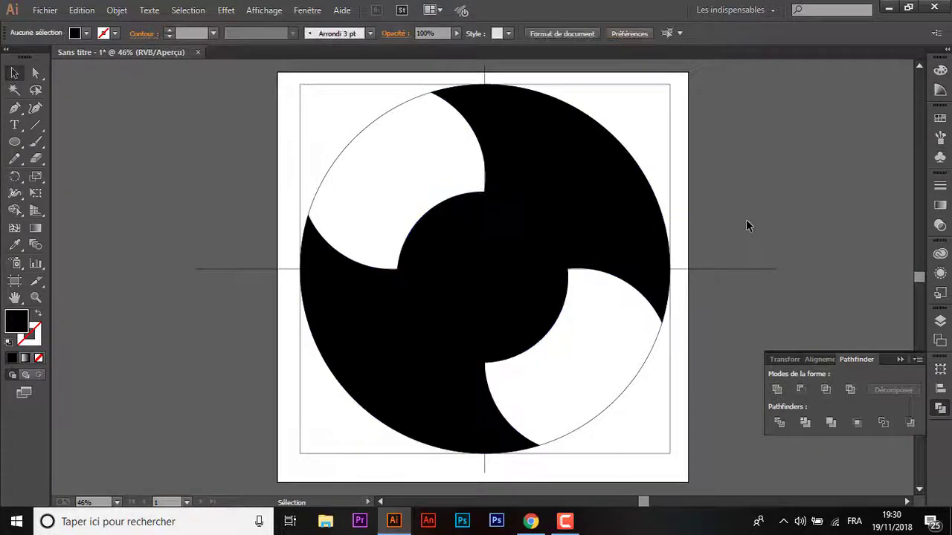
pyautogui.moveTo(734, 153); pyautogui.dragTo(323, 371)
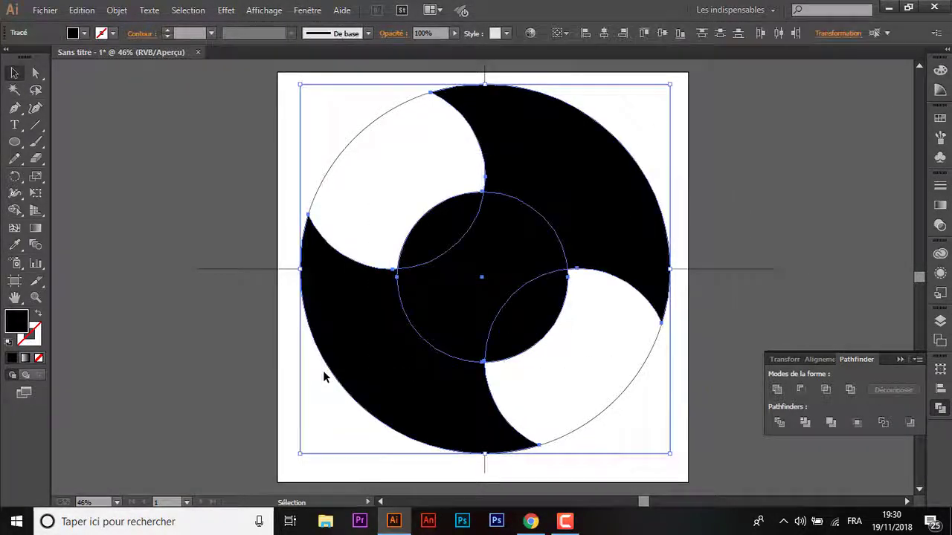
# - Divide and ungroup all shapes, then delete the left black piece
pyautogui.click(778, 423)
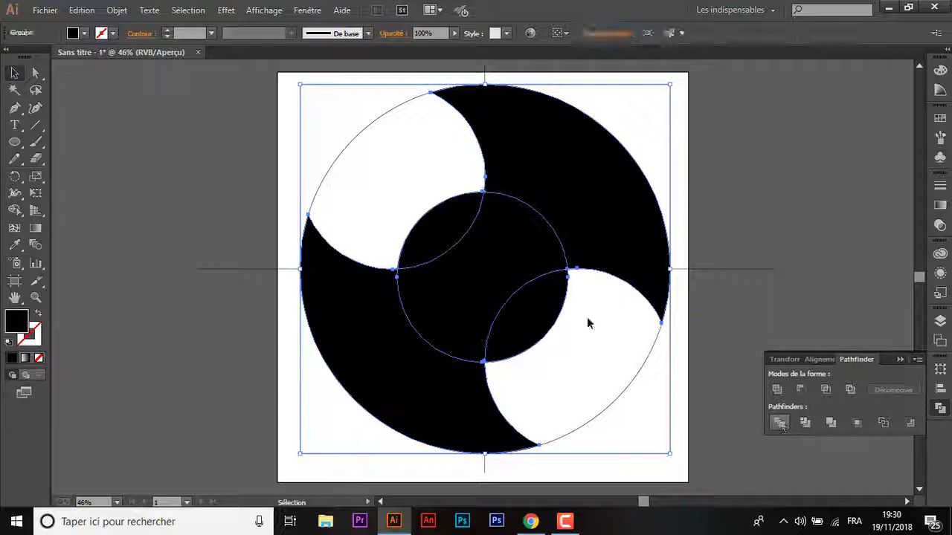
pyautogui.rightClick(499, 255)
pyautogui.click(541, 333)
pyautogui.click(534, 379)
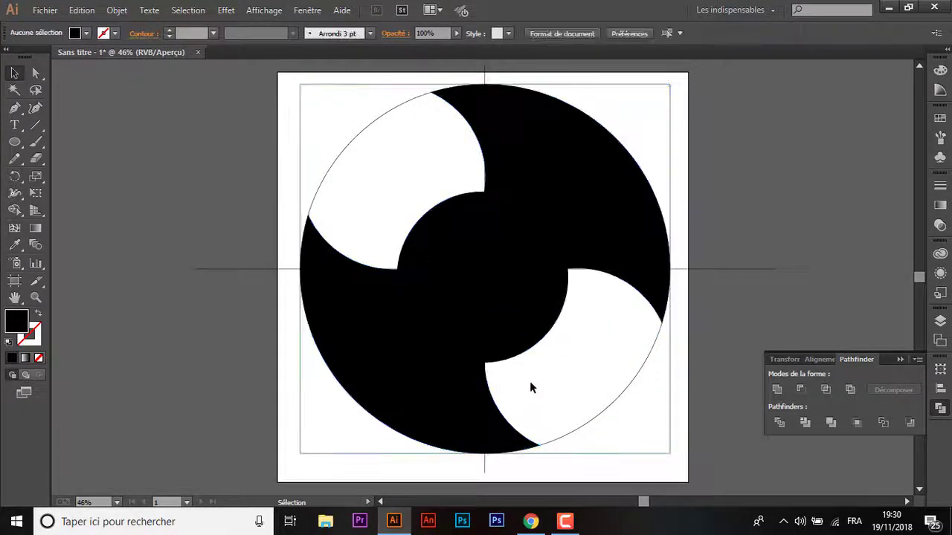
pyautogui.click(386, 390)
pyautogui.press('Delete')
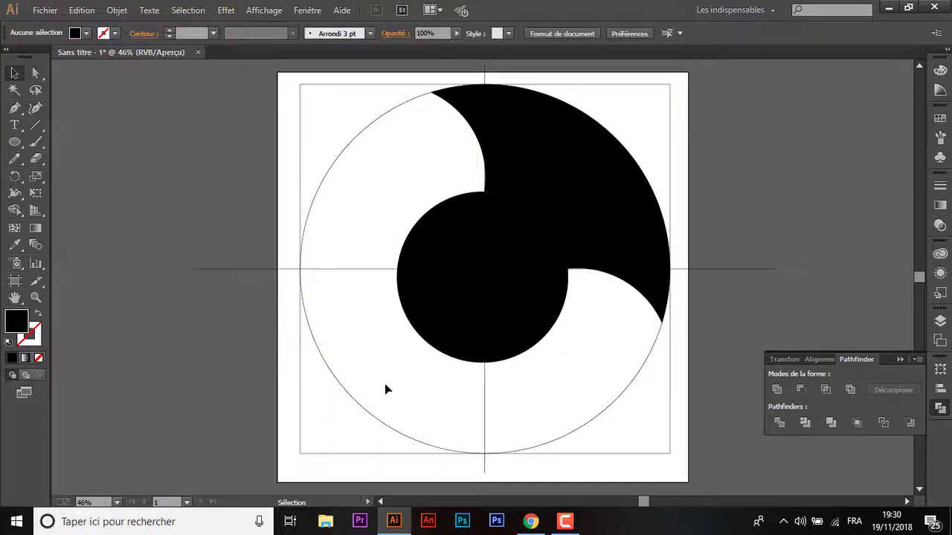
# - Shift the leaf-shaped piece slightly up-left to open a thin white gap, then fit the artboard in view
pyautogui.click(454, 226)
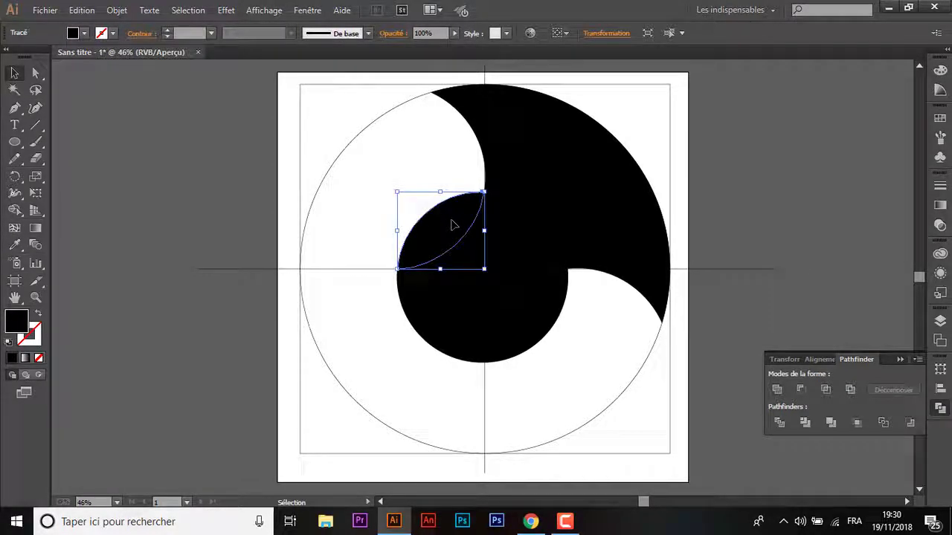
pyautogui.moveTo(448, 218); pyautogui.dragTo(443, 212)
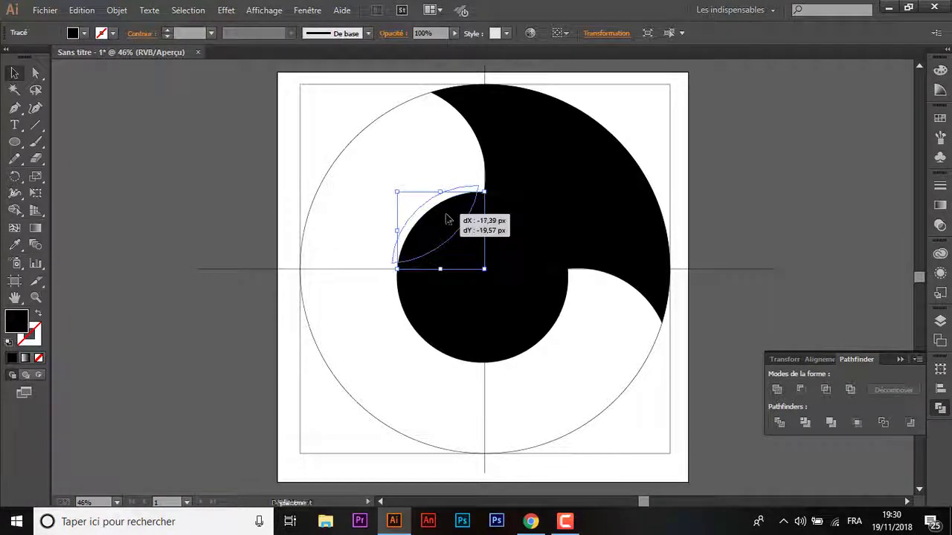
pyautogui.click(352, 291)
pyautogui.hotkey('ctrl', '-')
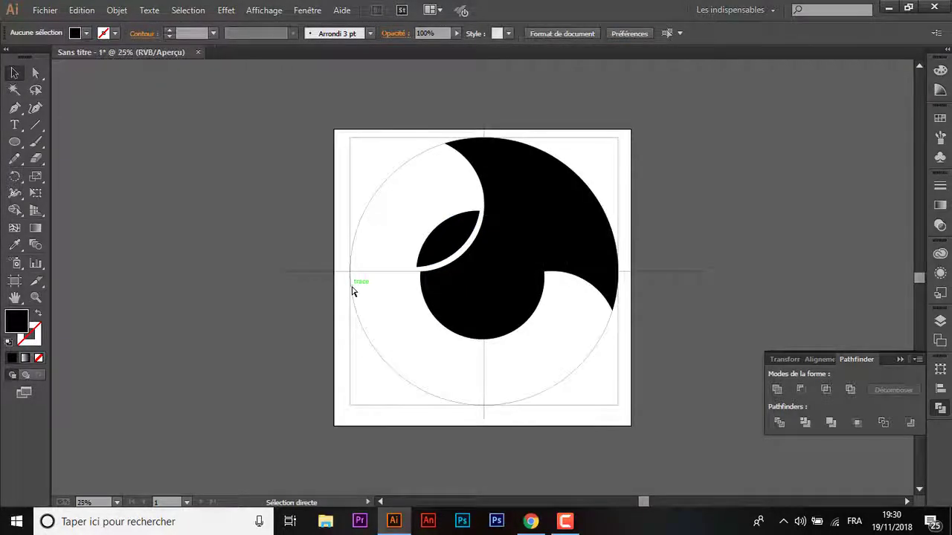
pyautogui.hotkey('ctrl', '-')
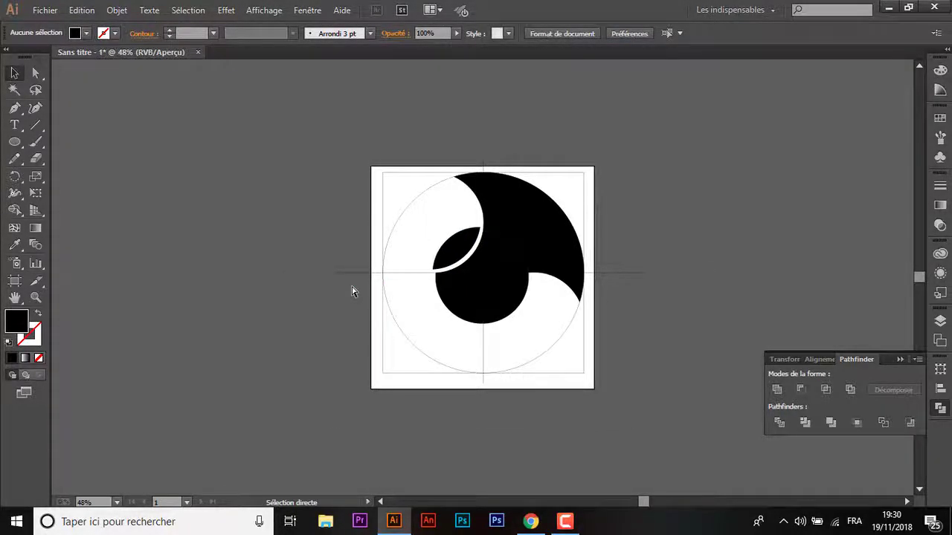
pyautogui.hotkey('ctrl', '0')
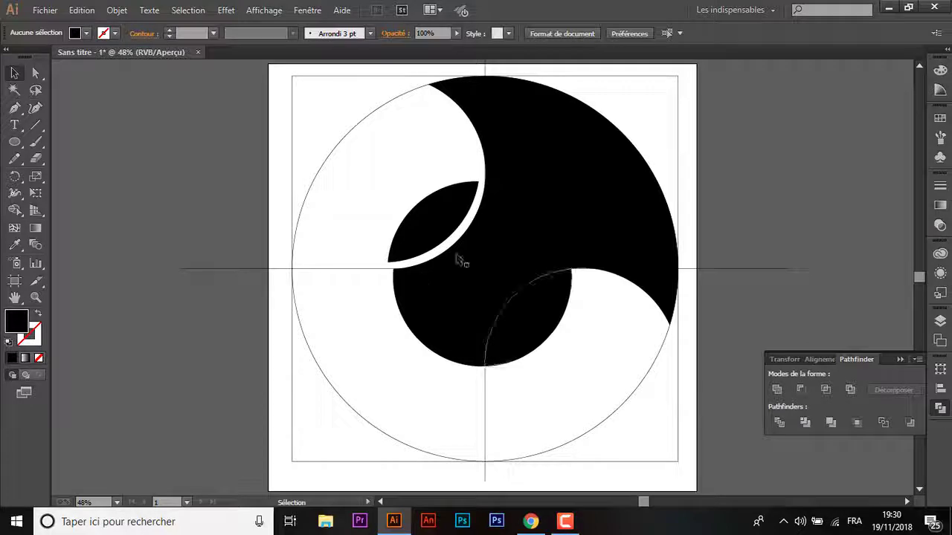
# - Move the upper leaf up-left and the lower leaf down-right to open white seam gaps
pyautogui.moveTo(443, 232); pyautogui.dragTo(449, 241)
pyautogui.hotkey('ctrl', '+')
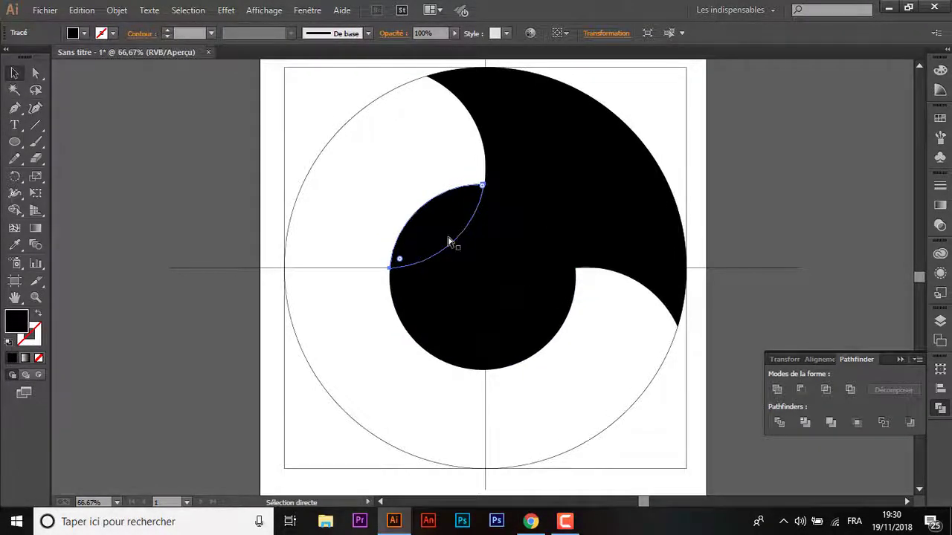
pyautogui.hotkey('ctrl', '+')
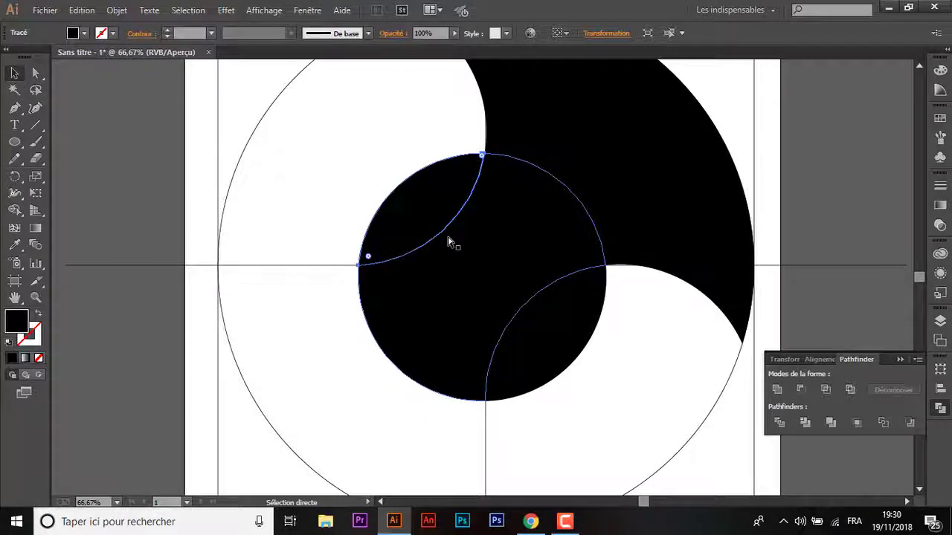
pyautogui.press('v')
pyautogui.hotkey('ctrl', '+')
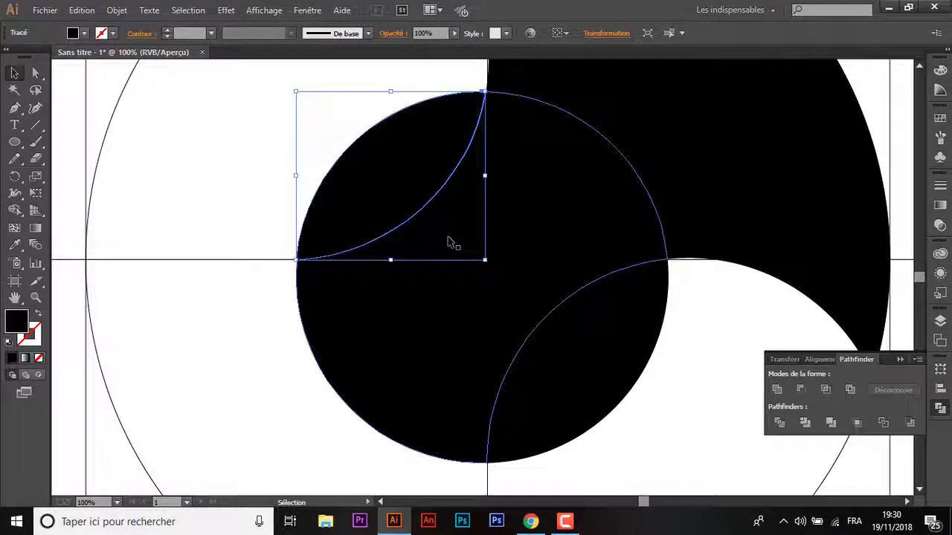
pyautogui.moveTo(399, 191); pyautogui.dragTo(390, 181)
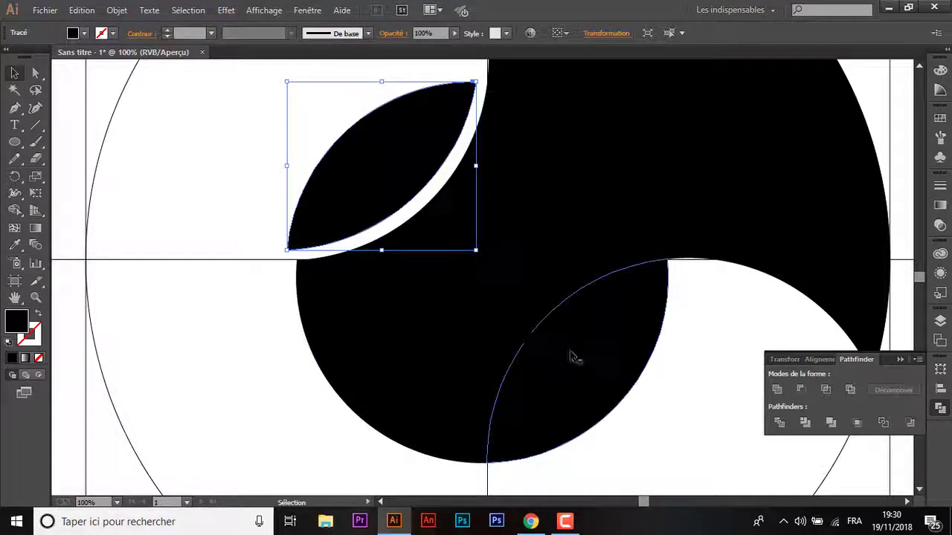
pyautogui.moveTo(573, 359); pyautogui.dragTo(579, 364)
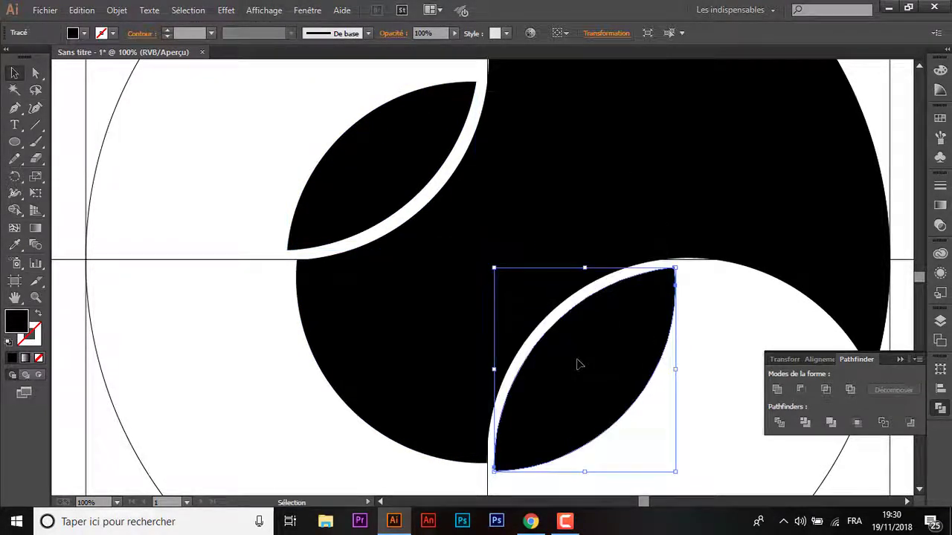
pyautogui.click(278, 442)
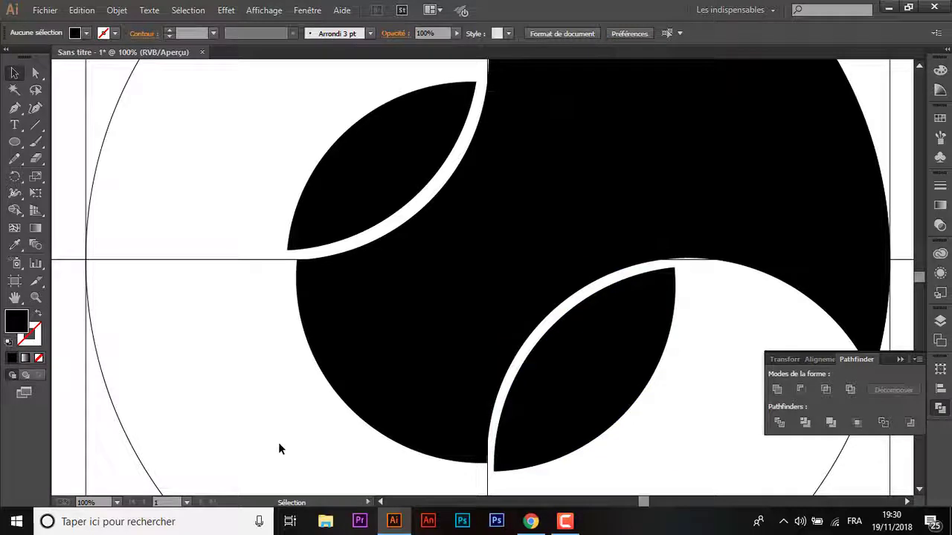
# - Enlarge the central circle from its centre to about 547 px
pyautogui.click(399, 353)
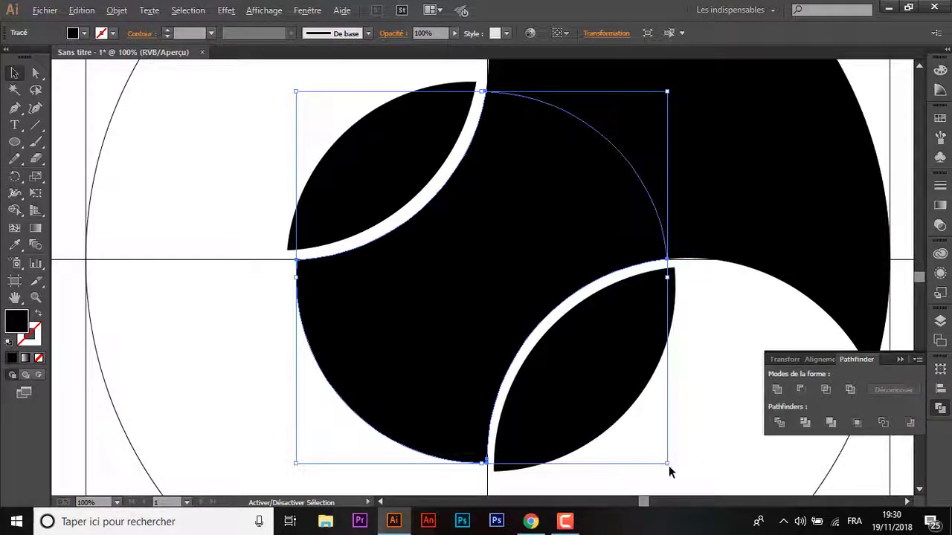
pyautogui.moveTo(669, 466); pyautogui.dragTo(680, 470)
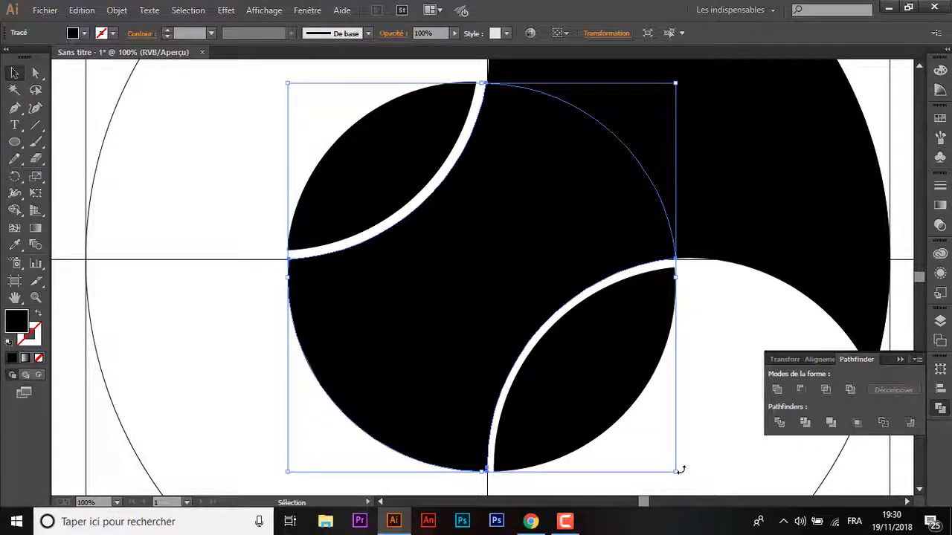
pyautogui.click(703, 457)
pyautogui.hotkey('ctrl', '0')
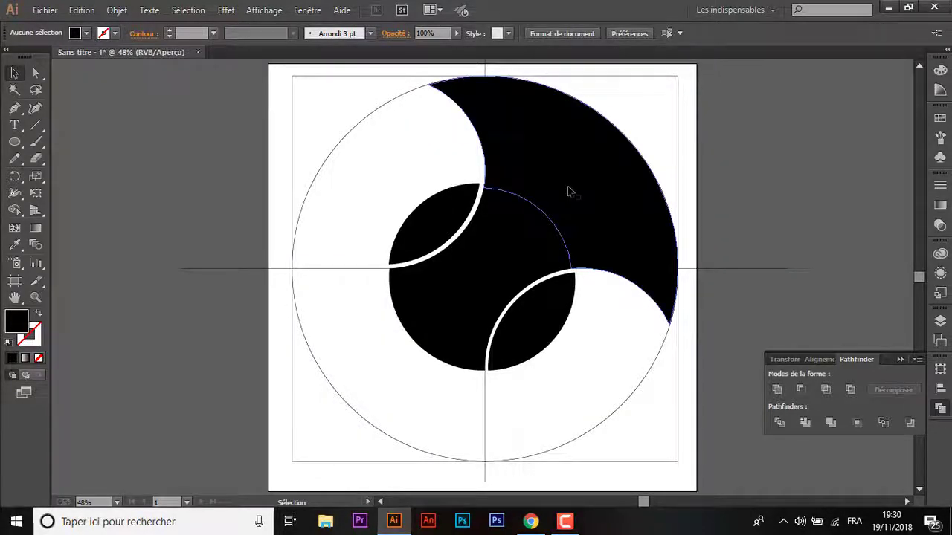
# - Draw a thin vertical rectangle, about 17 by 574 px, from the upper arc's tip to the inner circle's bottom
pyautogui.click(568, 192)
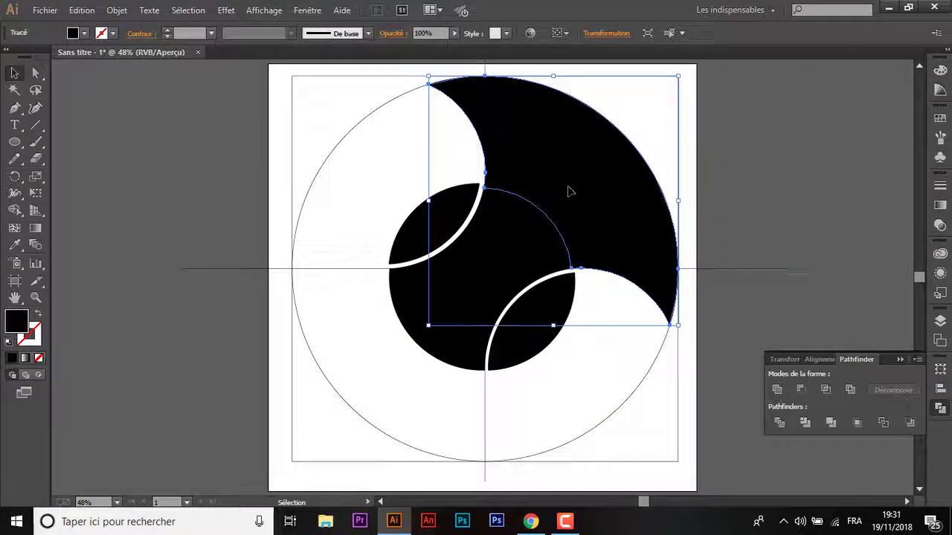
pyautogui.click(312, 312)
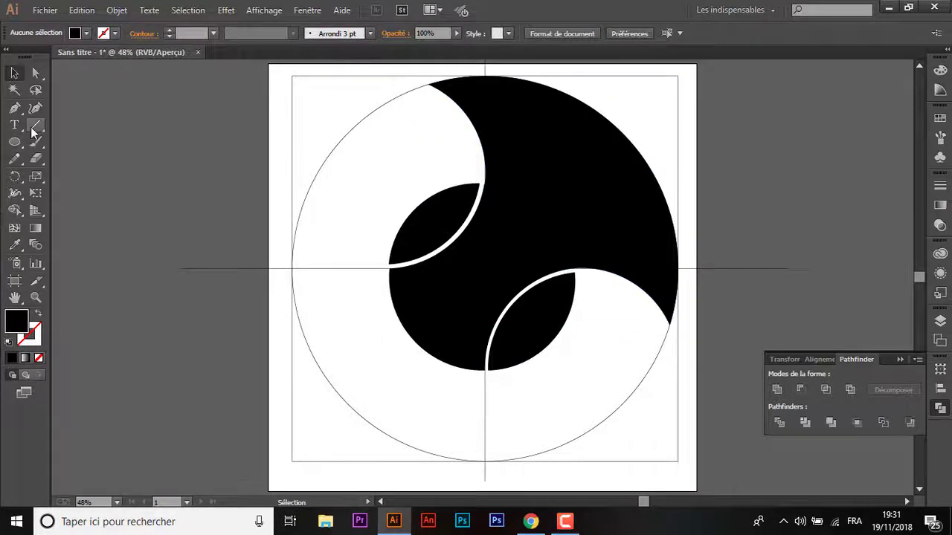
pyautogui.moveTo(11, 147); pyautogui.dragTo(74, 141)
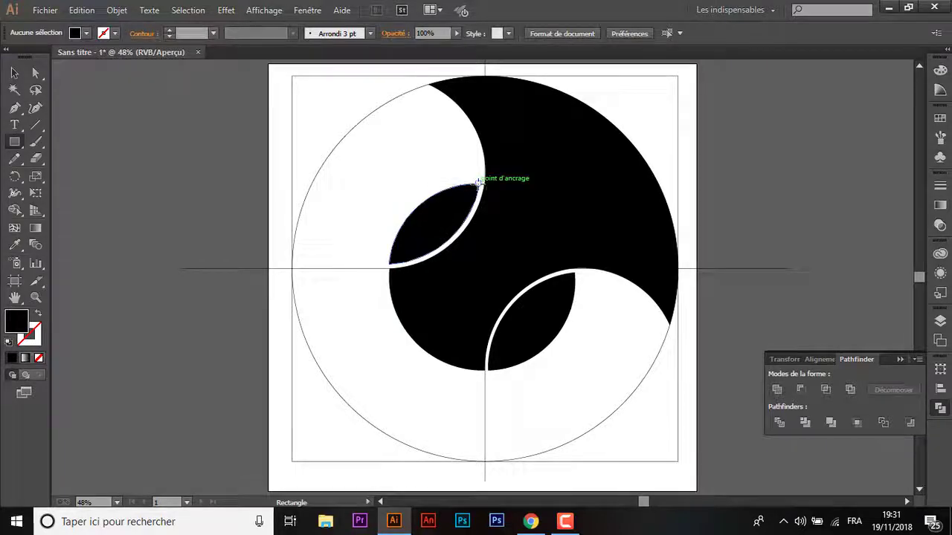
pyautogui.moveTo(479, 181); pyautogui.dragTo(484, 375)
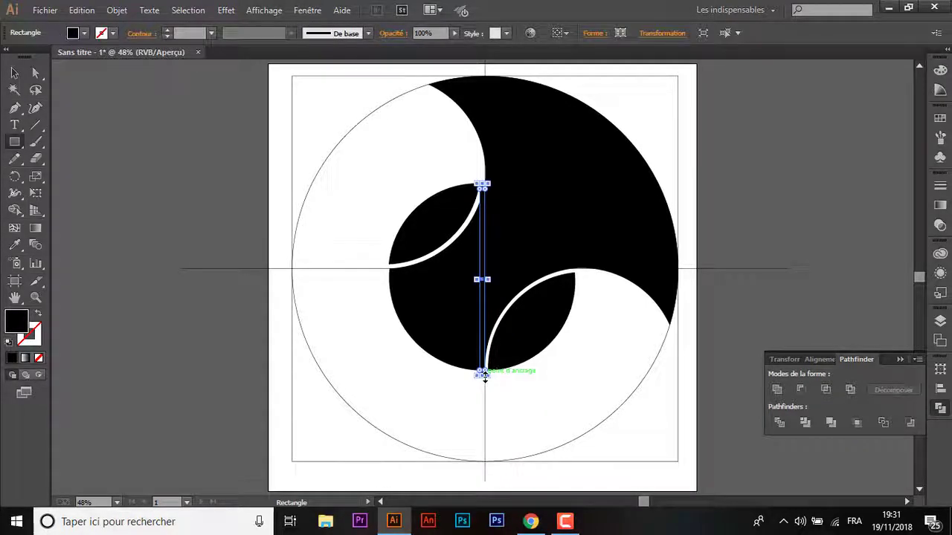
# - Rotate the thin strip 45° so it runs diagonally between the two leaf tips
pyautogui.rightClick(483, 311)
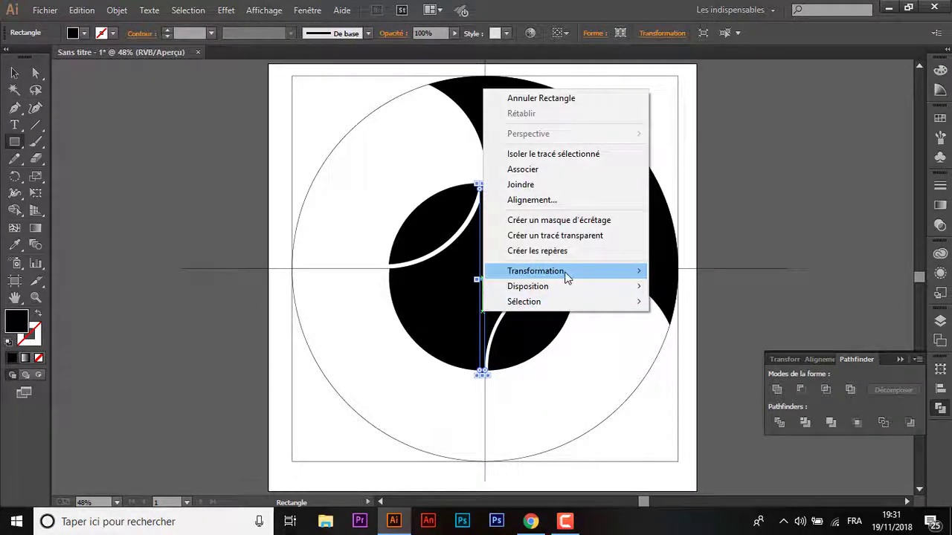
pyautogui.moveTo(536, 271)
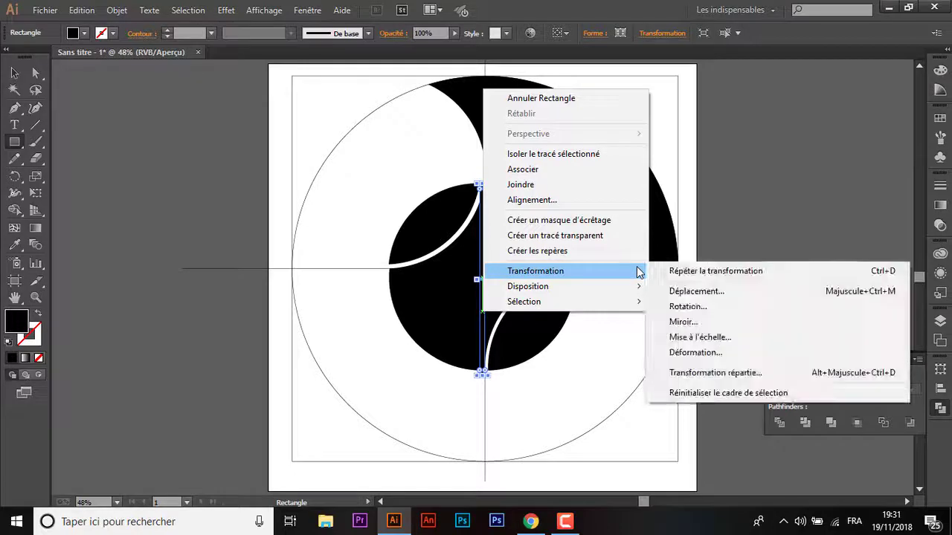
pyautogui.click(703, 306)
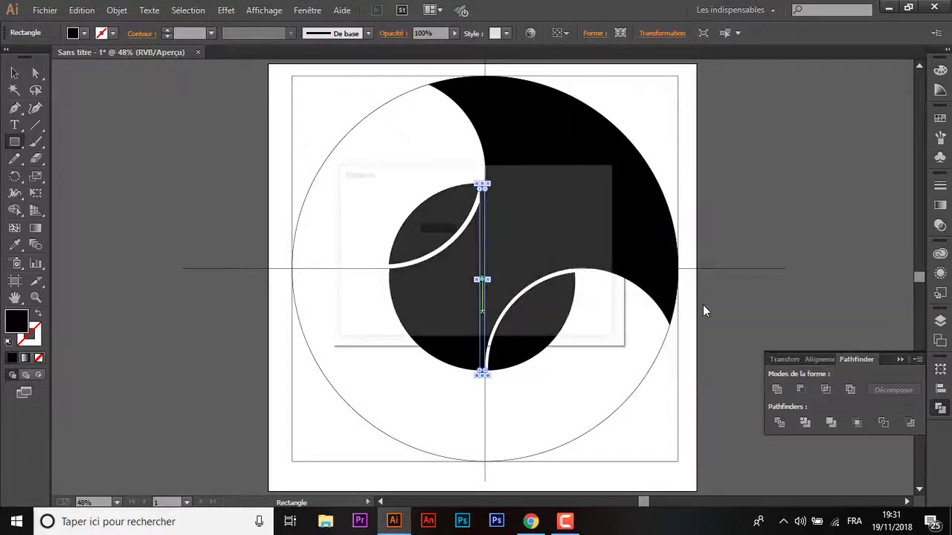
pyautogui.write('45')
pyautogui.press('Return')
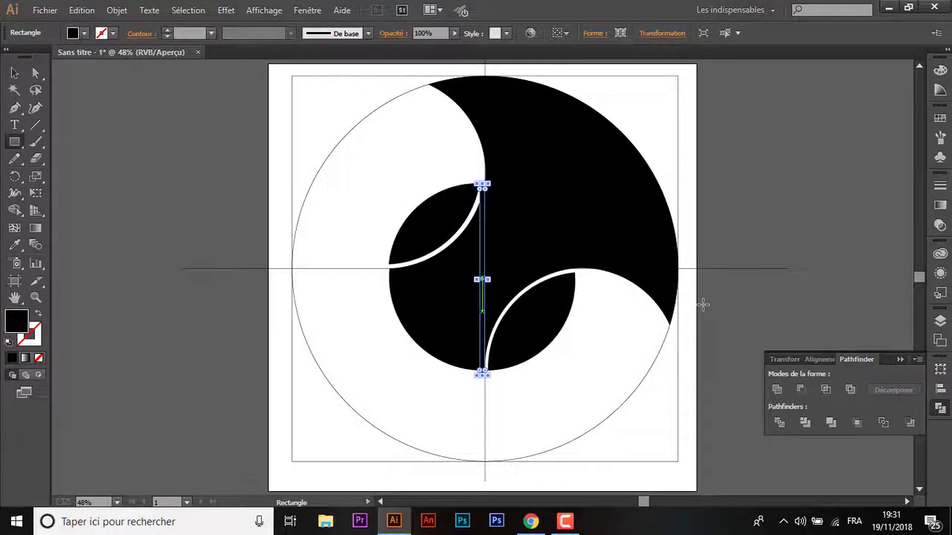
pyautogui.rightClick(480, 285)
pyautogui.moveTo(538, 247)
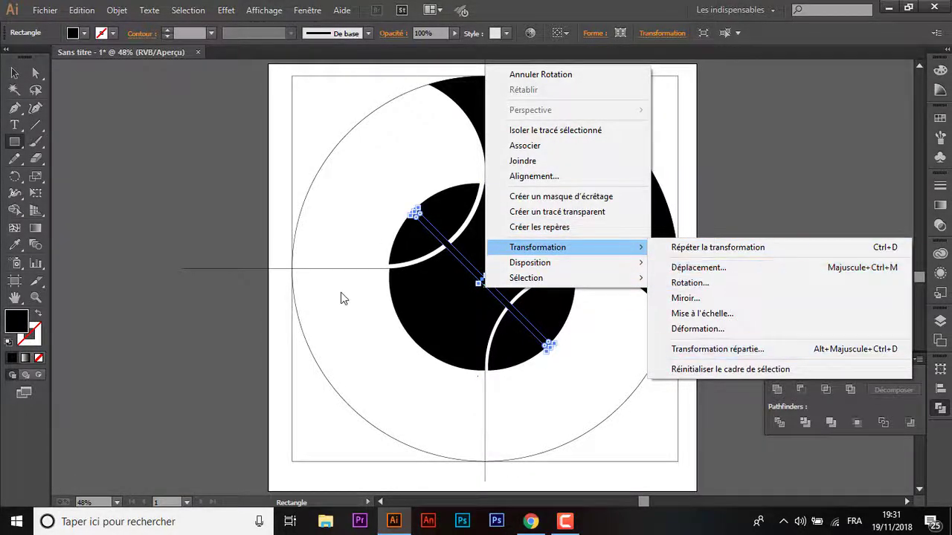
pyautogui.click(14, 73)
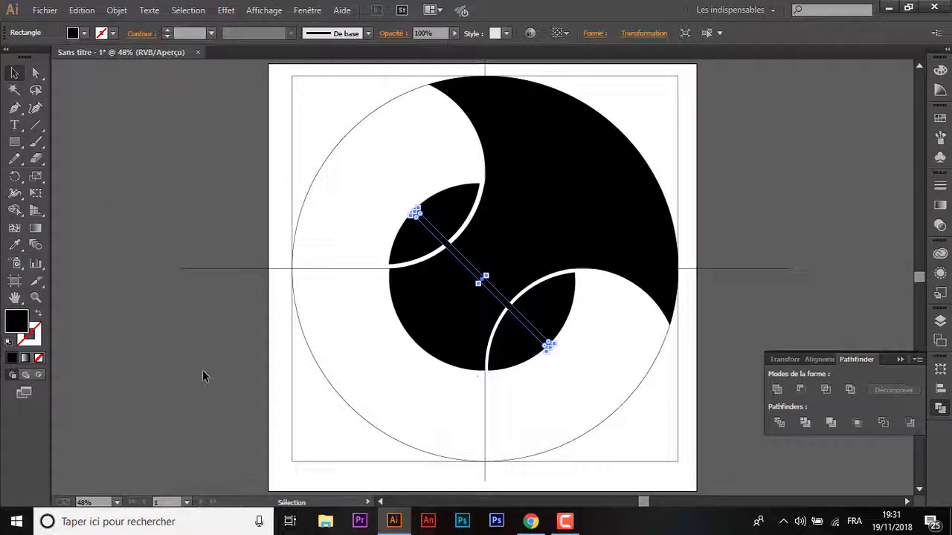
pyautogui.click(259, 367)
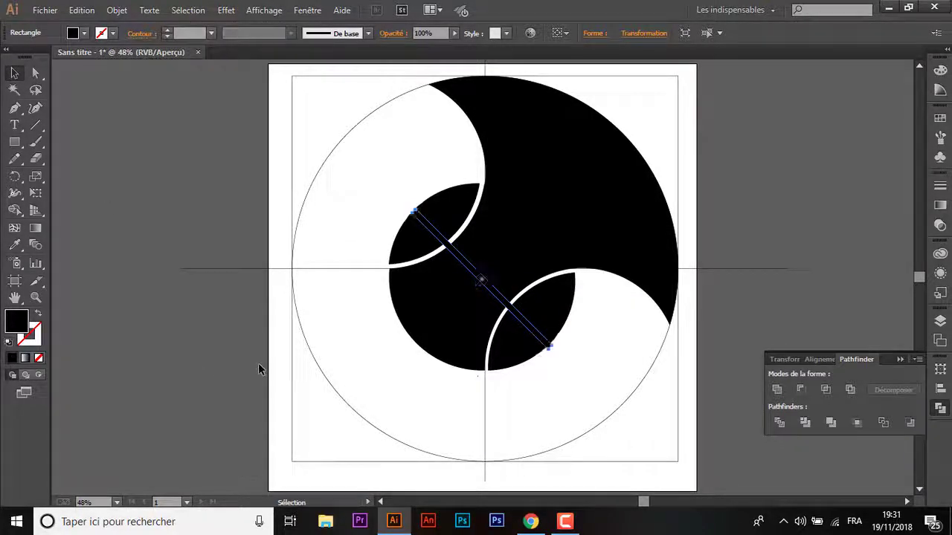
# - Stretch the diagonal strip's top corner outward to about 639 px long, past the upper leaf's edge
pyautogui.click(445, 243)
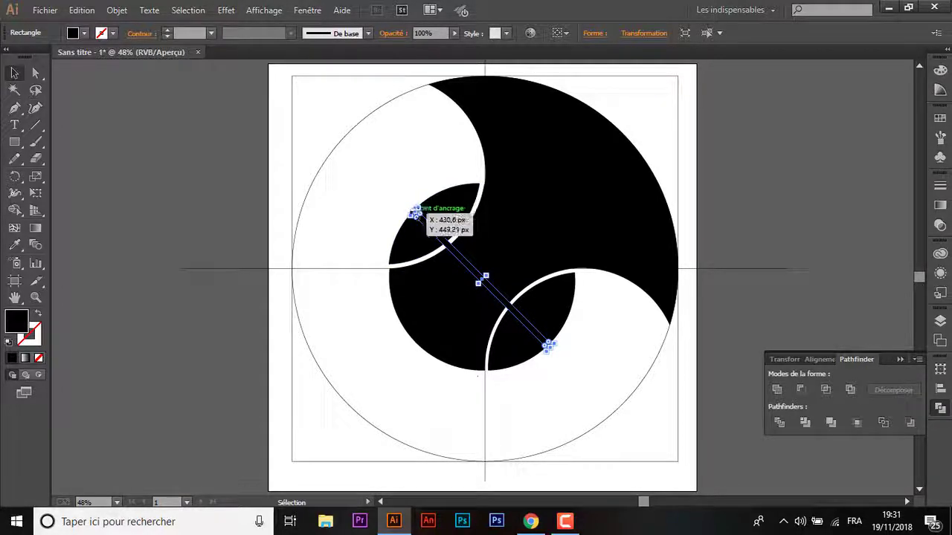
pyautogui.moveTo(414, 212); pyautogui.dragTo(405, 206)
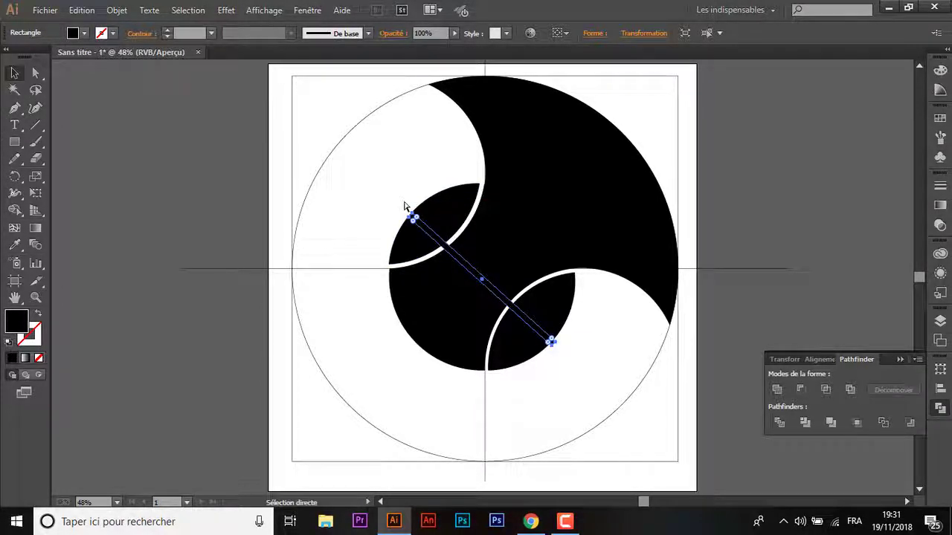
pyautogui.hotkey('ctrl', 'z')
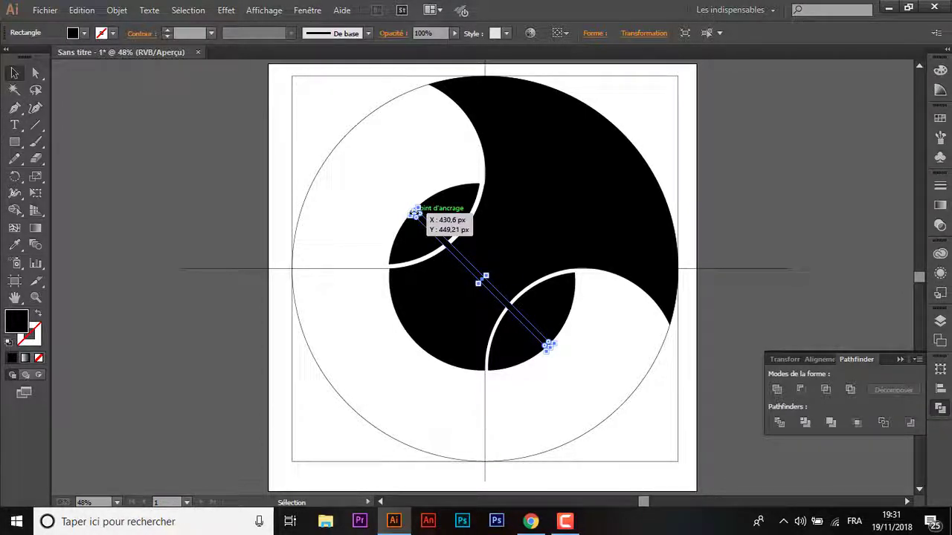
pyautogui.hotkey('ctrl', '+')
pyautogui.hotkey('ctrl', '+')
pyautogui.hotkey('ctrl', '+')
pyautogui.hotkey('ctrl', '+')
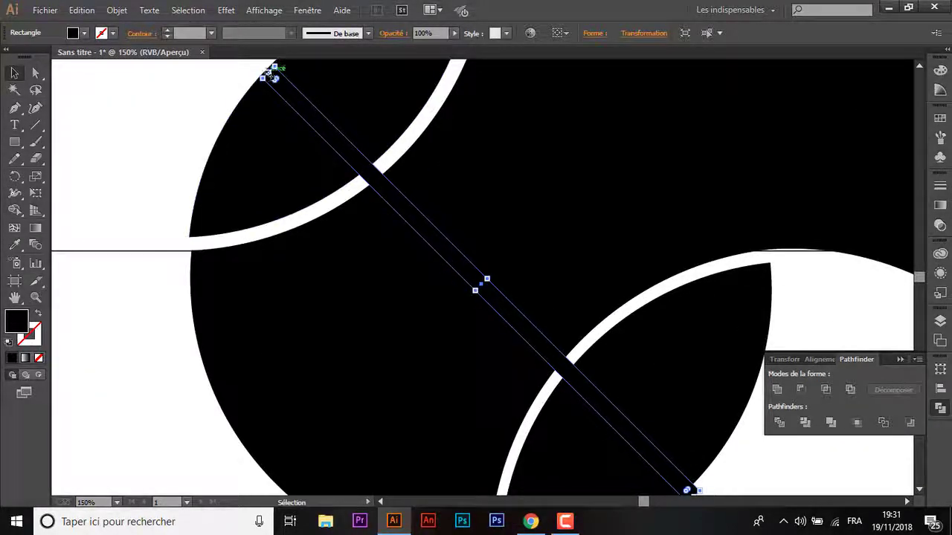
pyautogui.moveTo(269, 72); pyautogui.dragTo(231, 77)
pyautogui.click(148, 165)
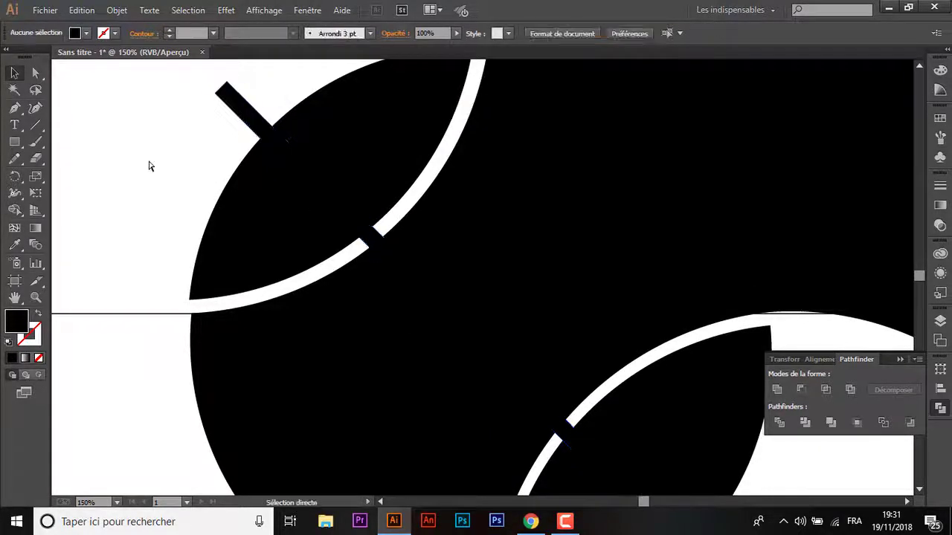
pyautogui.hotkey('ctrl', '-')
# - Divide the ball shapes along the diagonal strip with Pathfinder and ungroup the pieces
pyautogui.moveTo(198, 169)
pyautogui.mouseDown()
pyautogui.moveTo(560, 446)
pyautogui.moveTo(615, 463)
pyautogui.mouseUp()
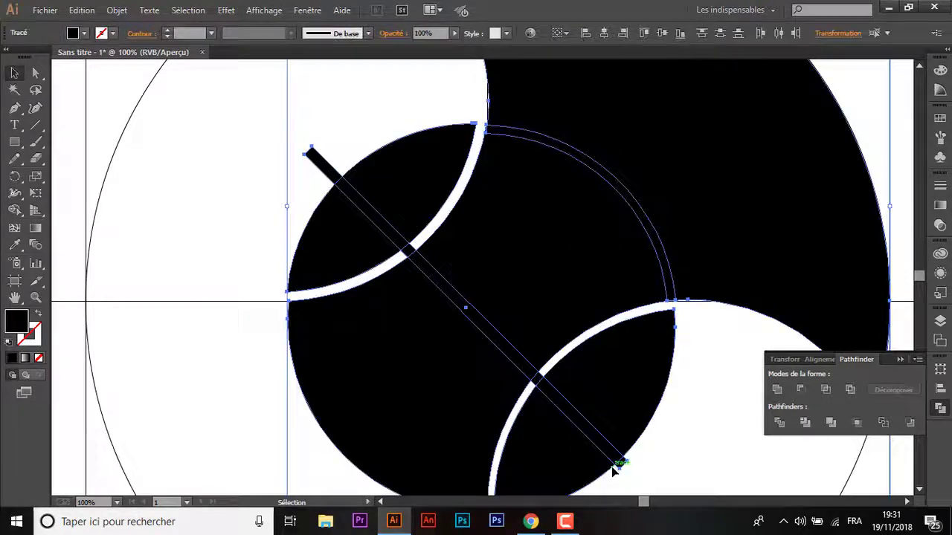
pyautogui.click(779, 424)
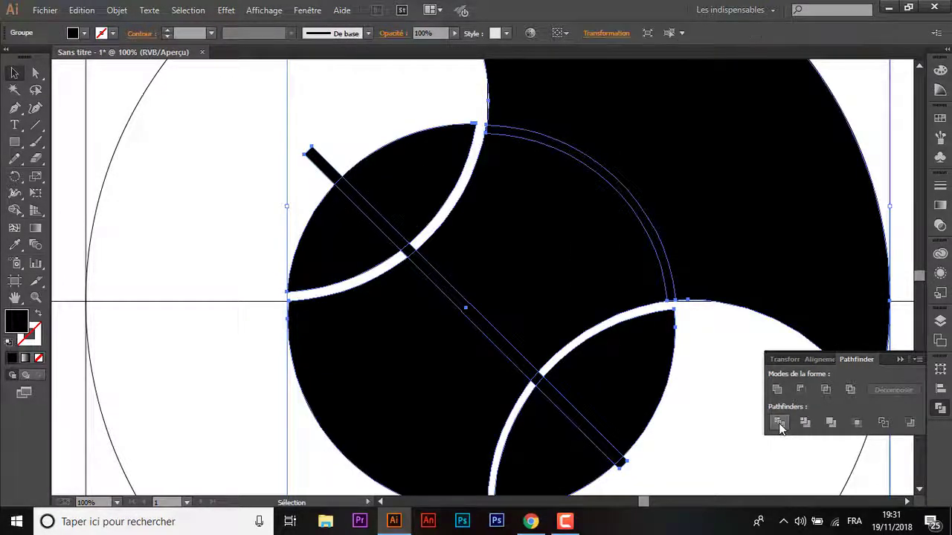
pyautogui.rightClick(429, 307)
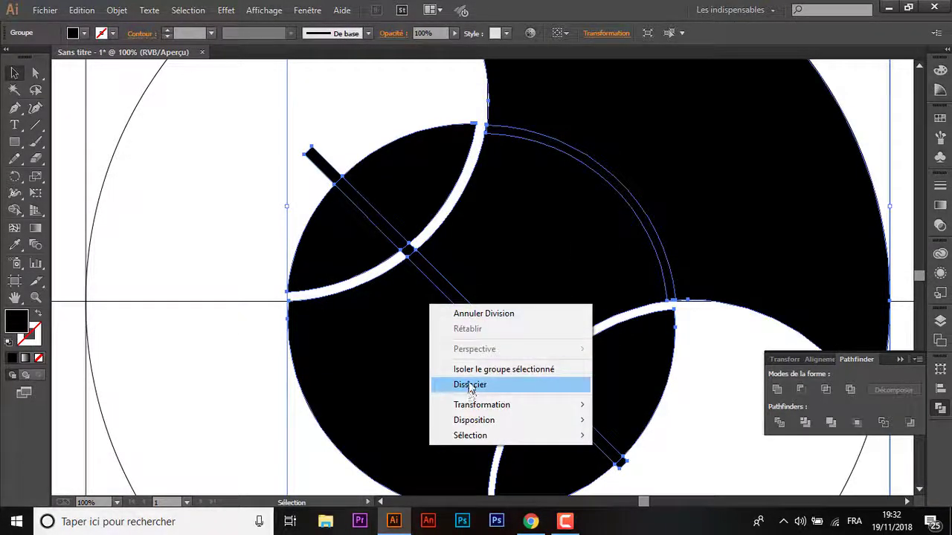
pyautogui.click(470, 388)
pyautogui.click(237, 368)
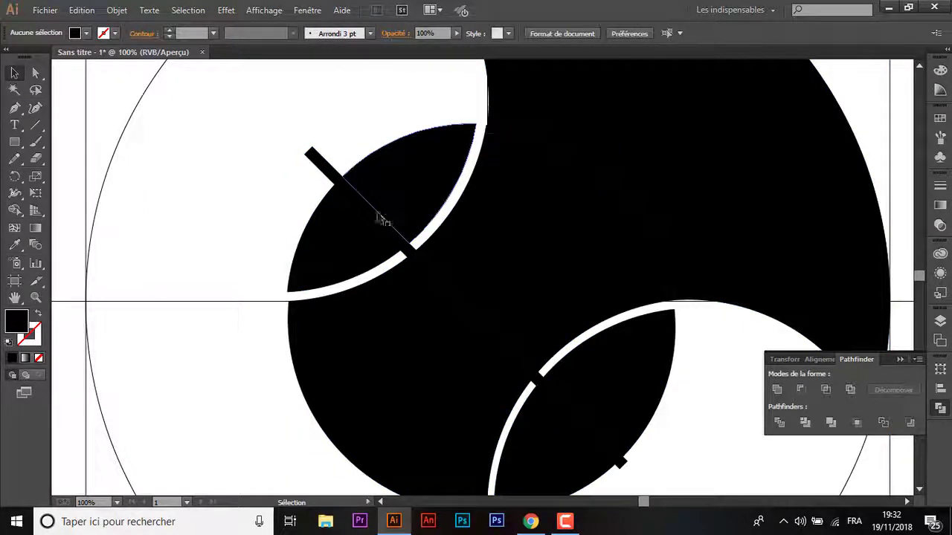
# - Delete the black sliver, the bar protruding from the upper leaf, and the sliver between the leaves
pyautogui.click(379, 213)
pyautogui.press('Delete')
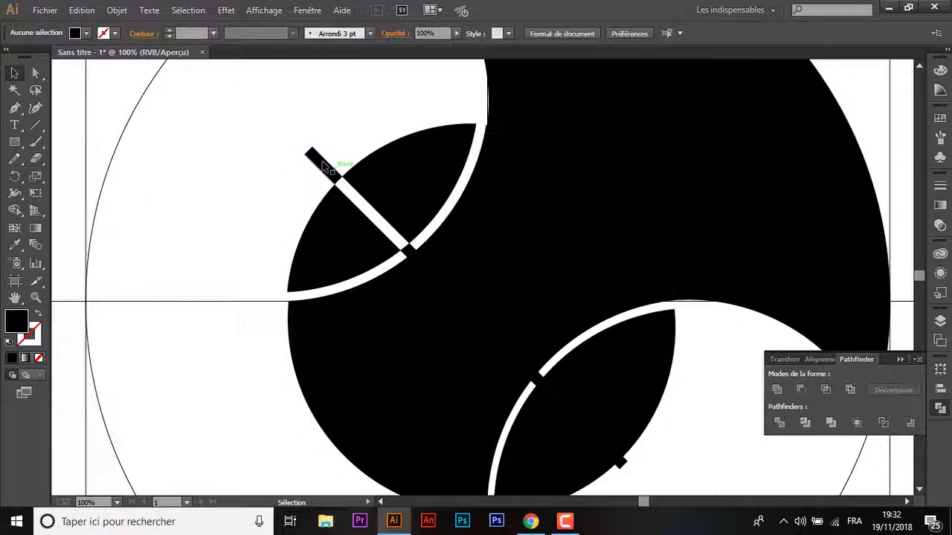
pyautogui.click(323, 163)
pyautogui.press('Delete')
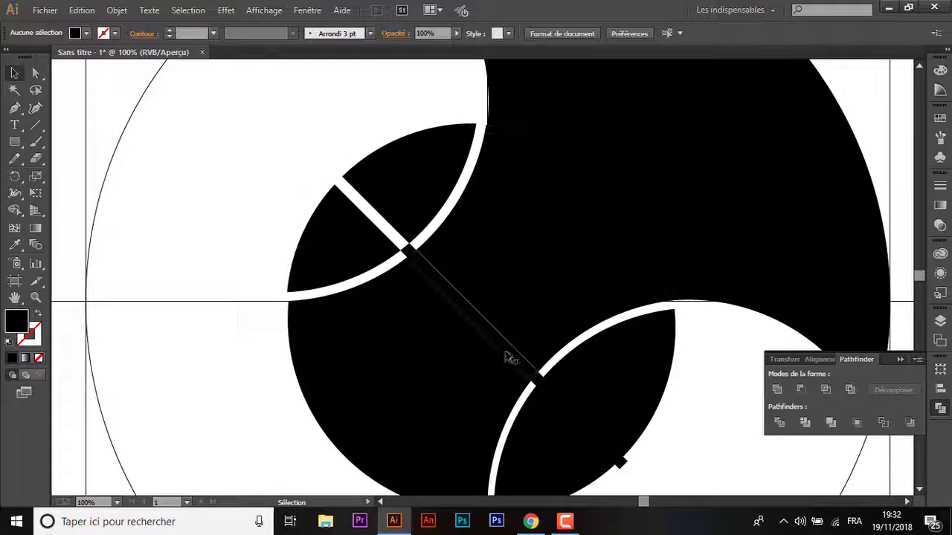
pyautogui.click(510, 353)
pyautogui.press('Delete')
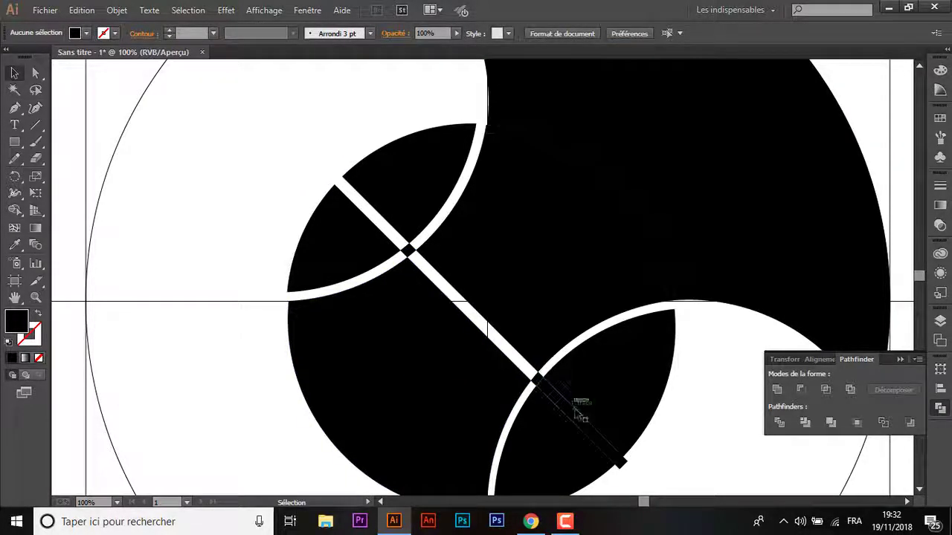
# - Delete the remaining pieces in the lower leaf, at the upper intersection and at the strip's end
pyautogui.click(577, 410)
pyautogui.press('Delete')
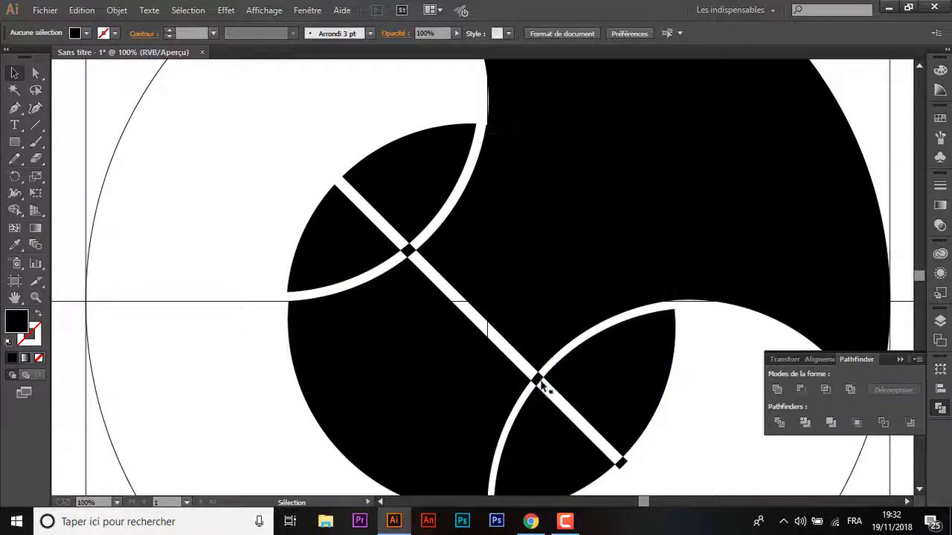
pyautogui.click(408, 253)
pyautogui.press('Delete')
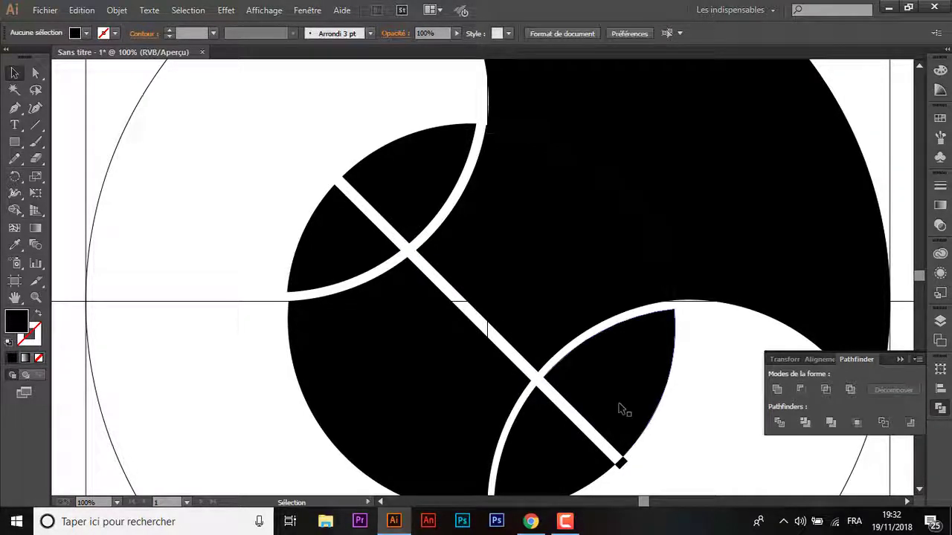
pyautogui.click(621, 461)
pyautogui.press('Delete')
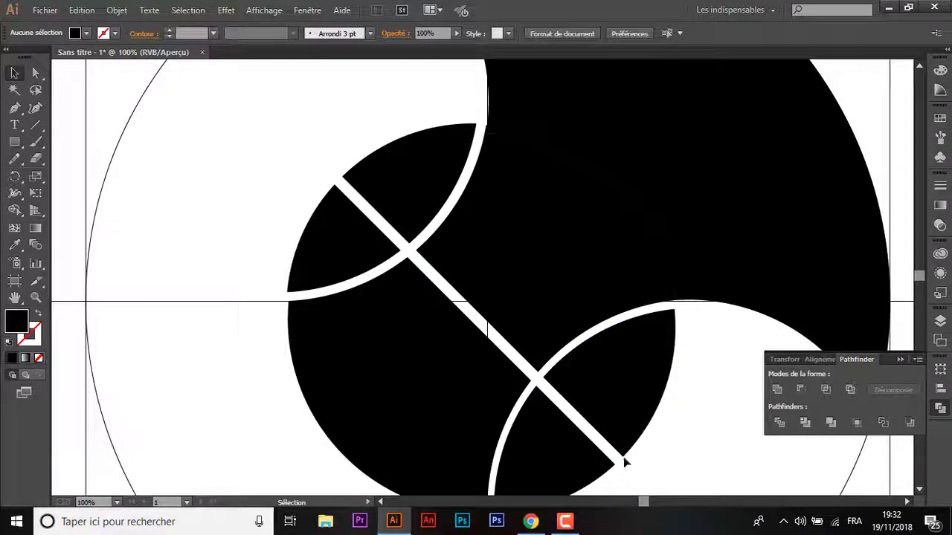
# - Delete the leftover arc piece and fit the artboard in view
pyautogui.click(610, 182)
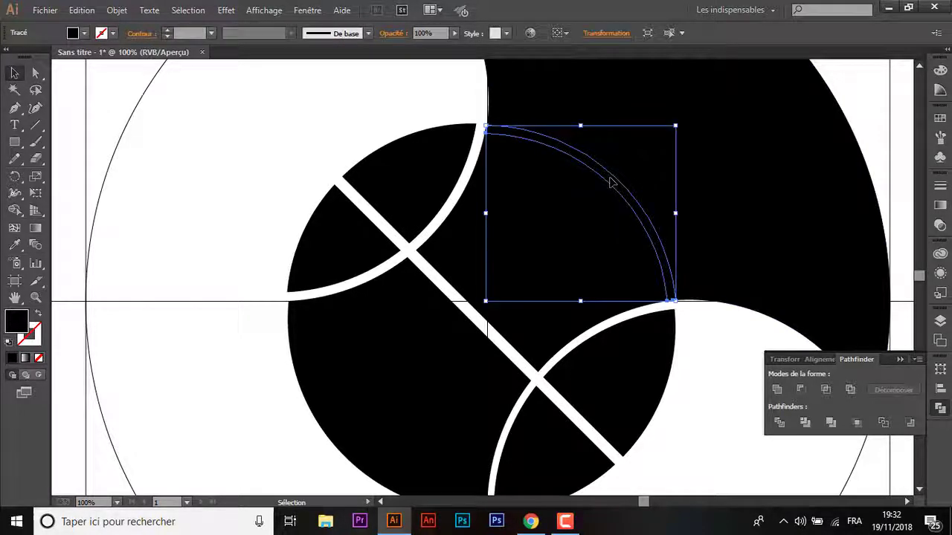
pyautogui.press('Delete')
pyautogui.hotkey('ctrl', '0')
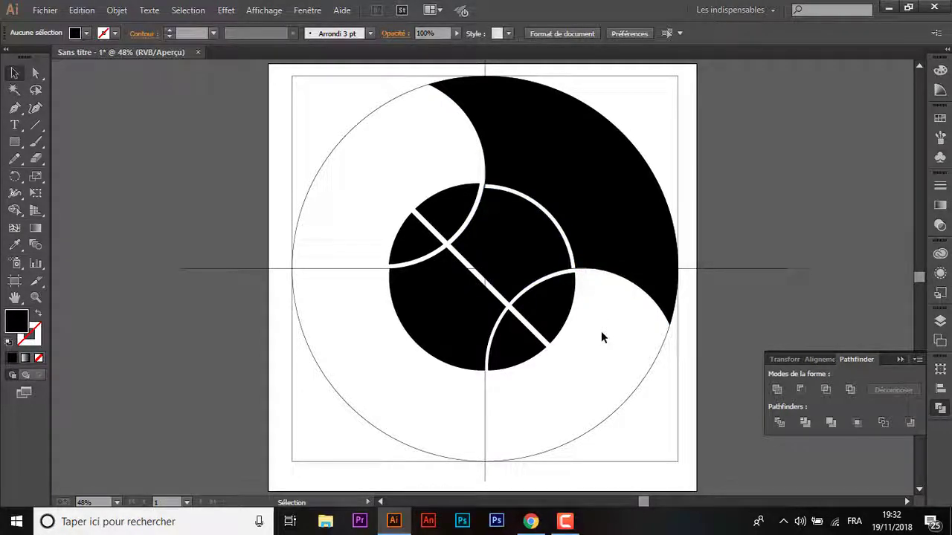
# - Hide the outline circle and guide-line group in the Layers panel
pyautogui.click(940, 321)
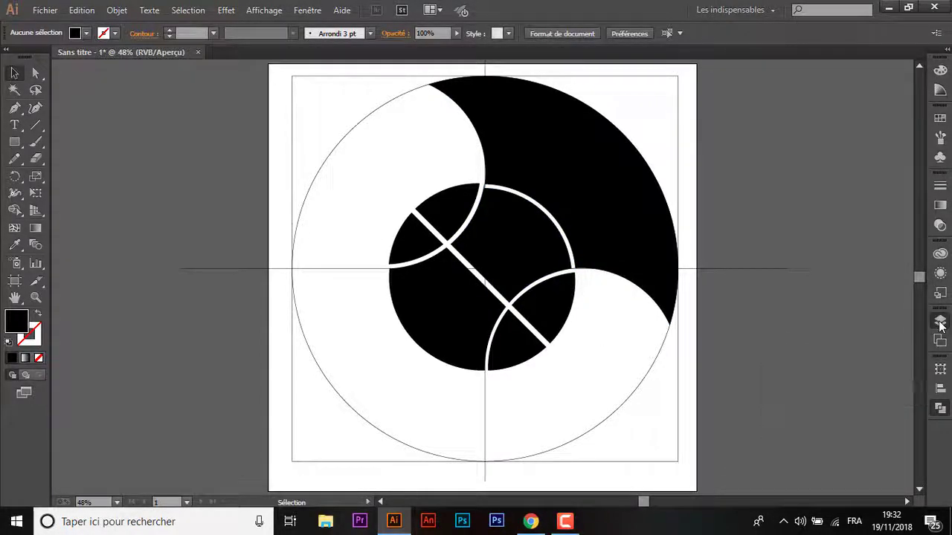
pyautogui.scroll(-3, 921, 405)
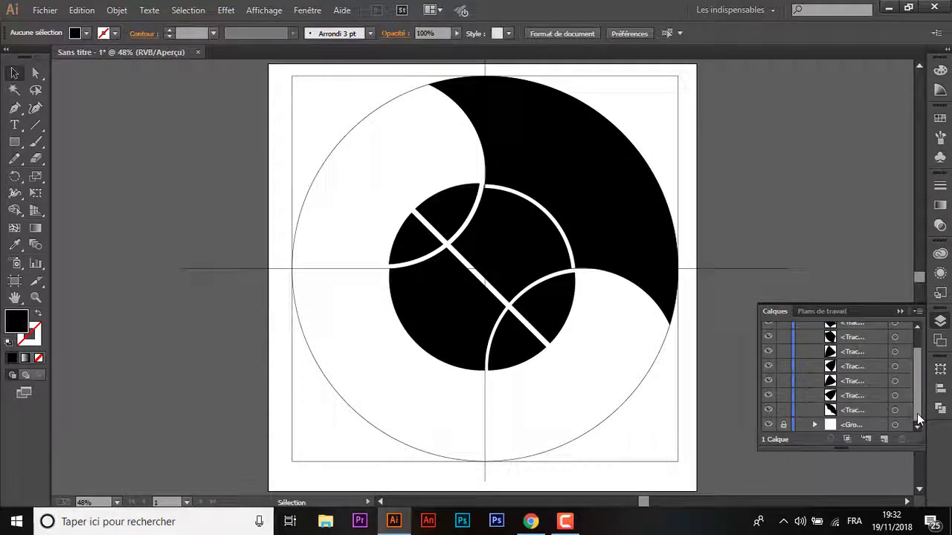
pyautogui.click(769, 426)
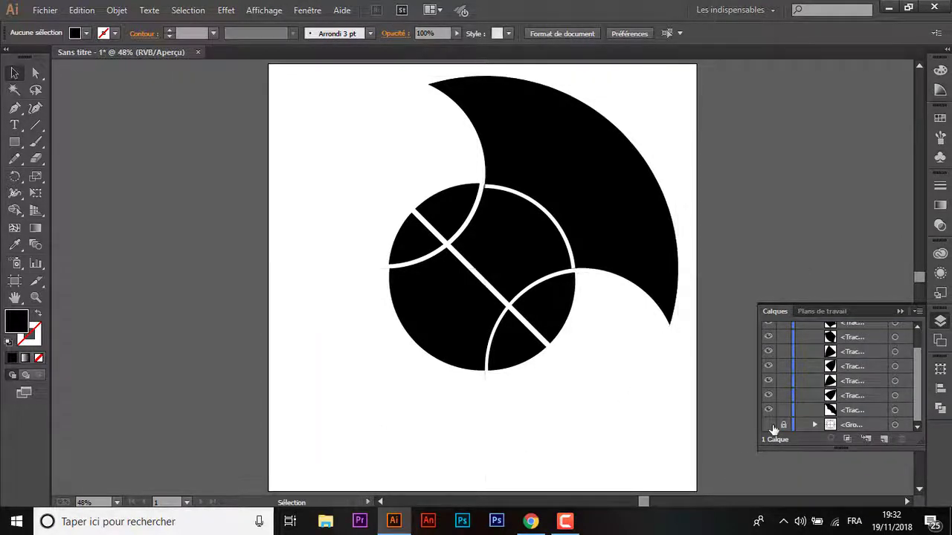
# - Delete and restore the top-middle wedge, then zoom in on the seam junction
pyautogui.click(573, 272)
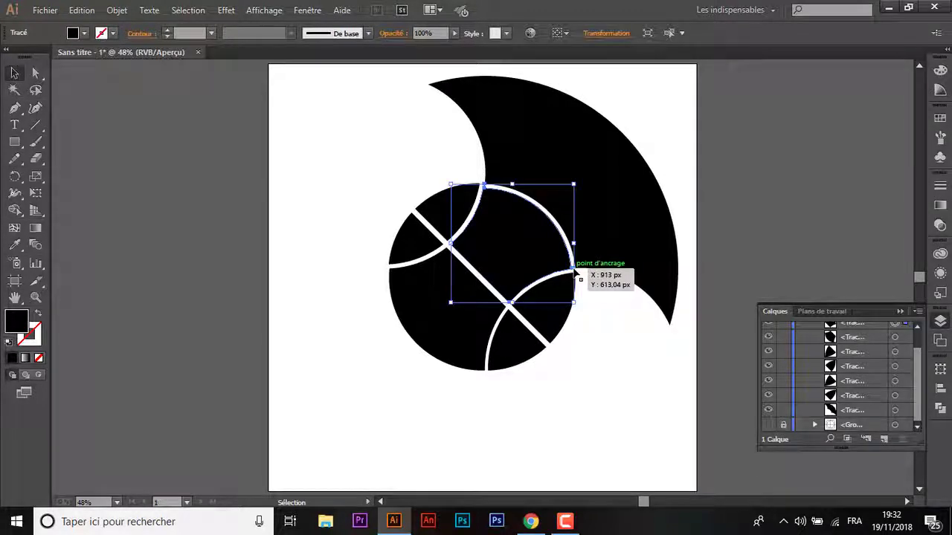
pyautogui.press('Delete')
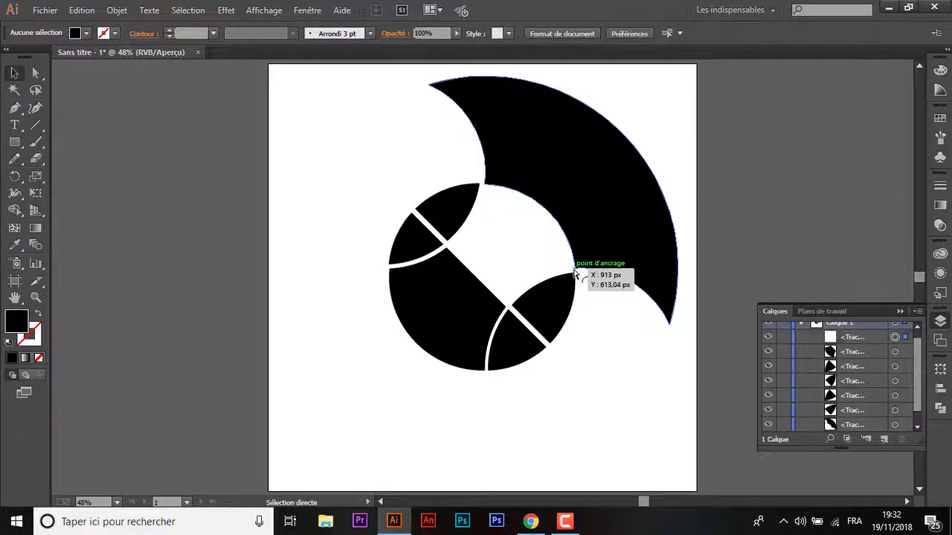
pyautogui.hotkey('ctrl', 'z')
pyautogui.hotkey('ctrl', '1')
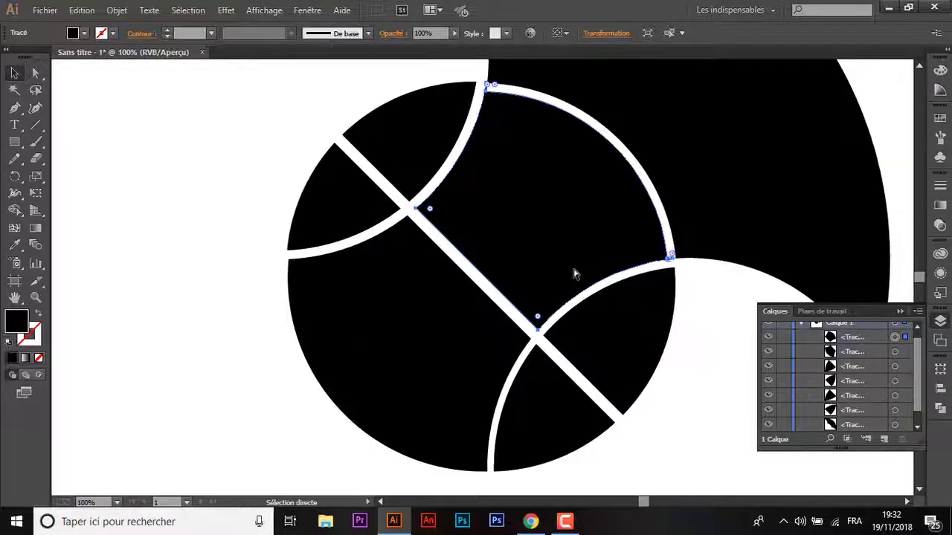
pyautogui.hotkey('ctrl', '+')
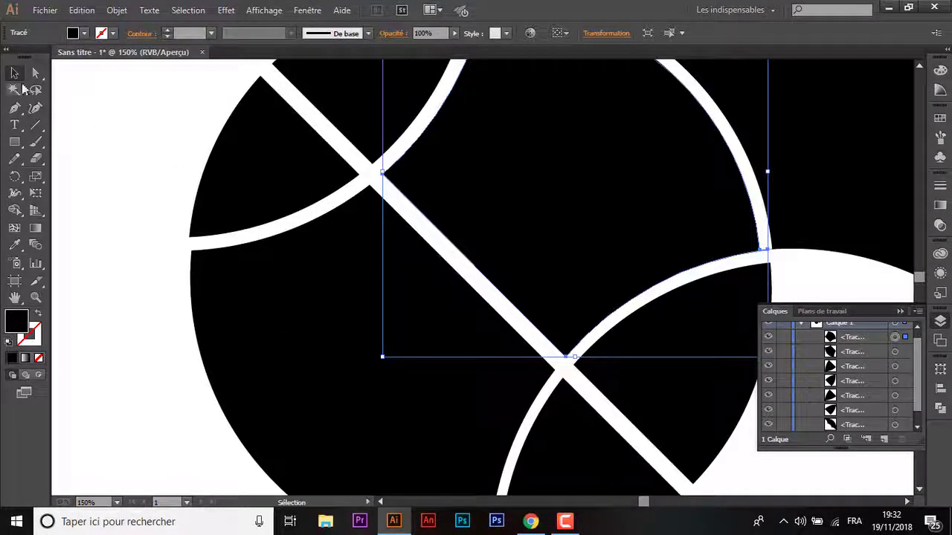
# - Delete the arc junction anchor with Direct Selection, then undo to restore the original curve
pyautogui.click(36, 75)
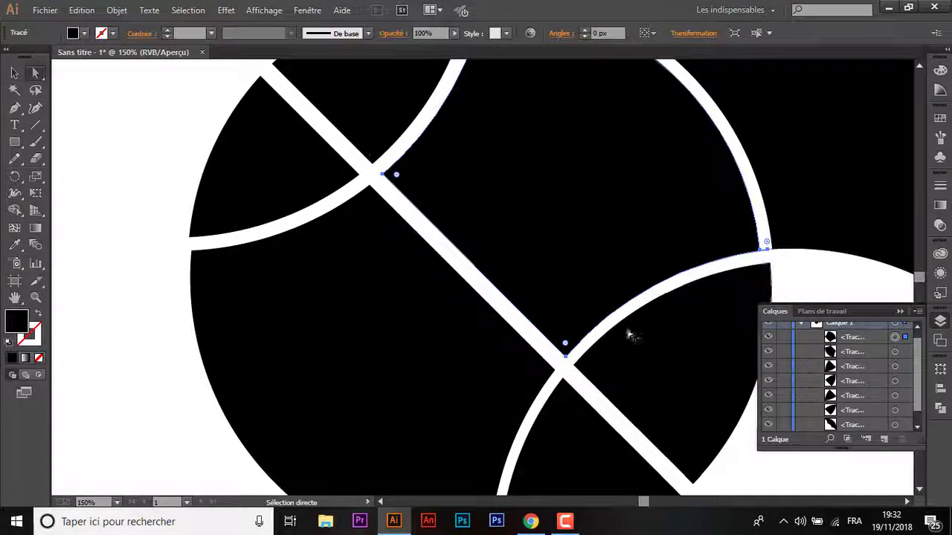
pyautogui.click(780, 267)
pyautogui.click(768, 252)
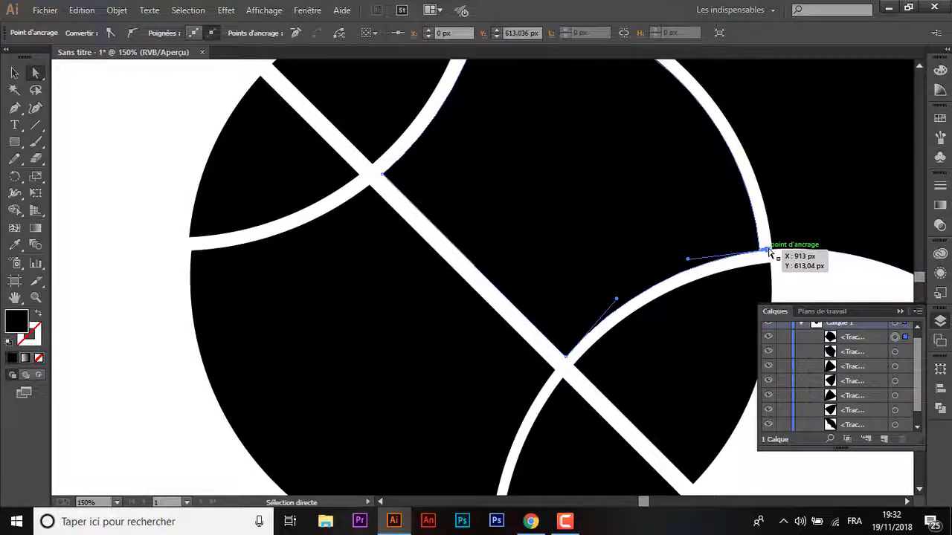
pyautogui.press('Delete')
pyautogui.hotkey('ctrl', 'z')
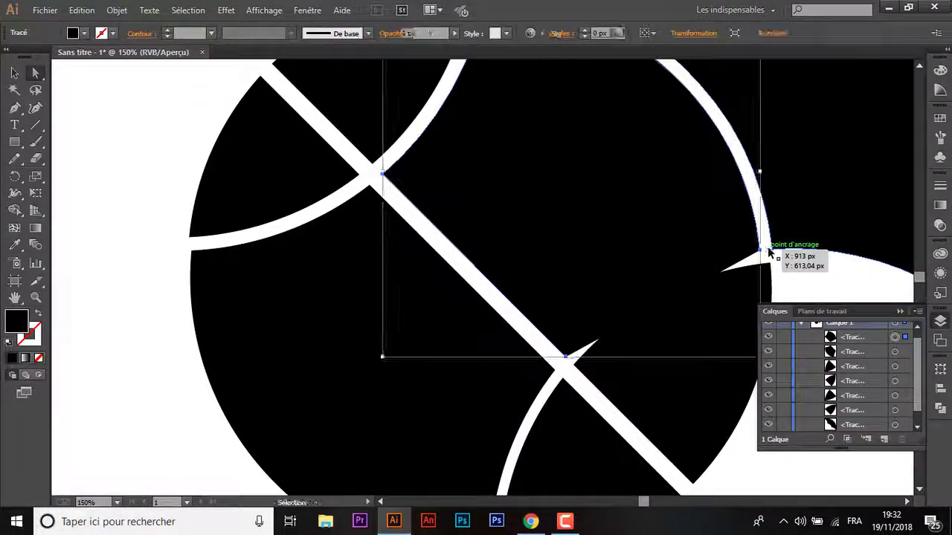
pyautogui.hotkey('ctrl', 'z')
# - Remove the junction anchor, join the two open endpoints into one curve, and pick the Ellipse tool
pyautogui.click(769, 251)
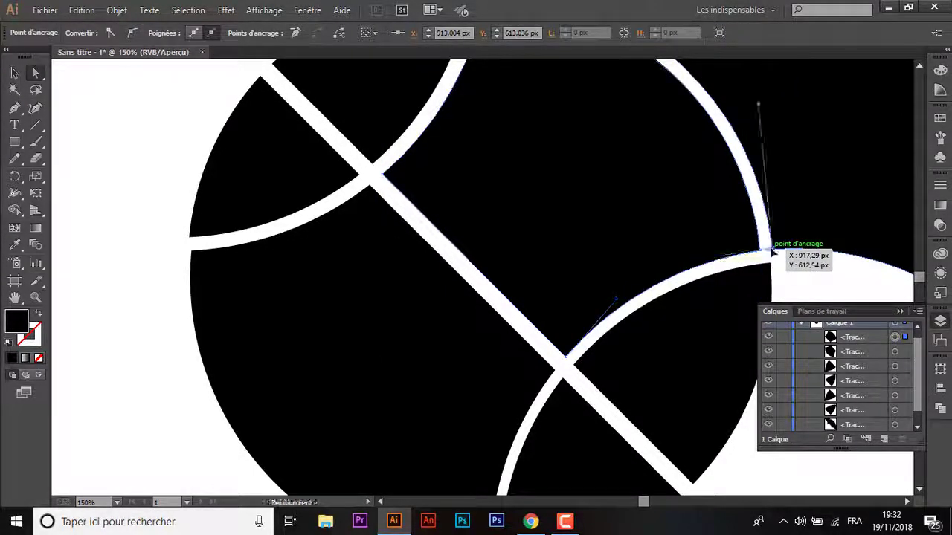
pyautogui.click(768, 254)
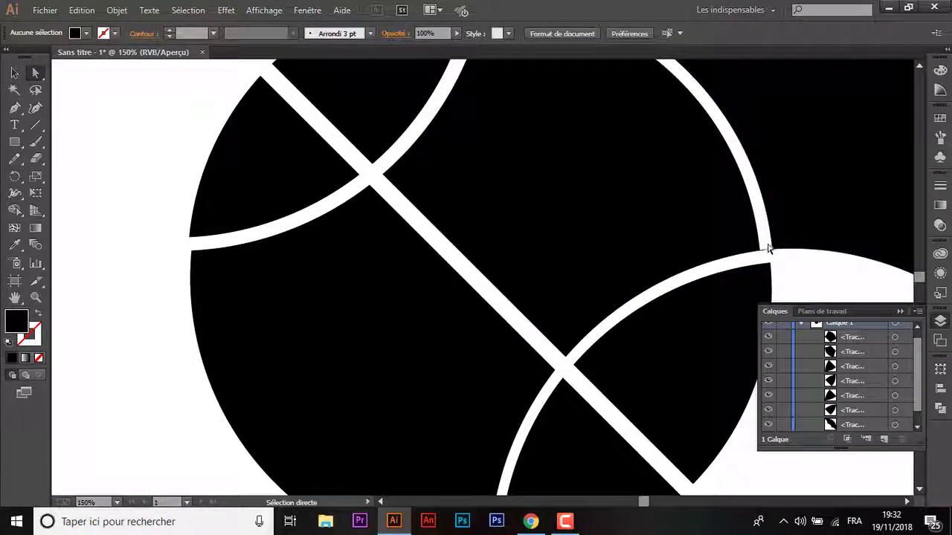
pyautogui.click(767, 253)
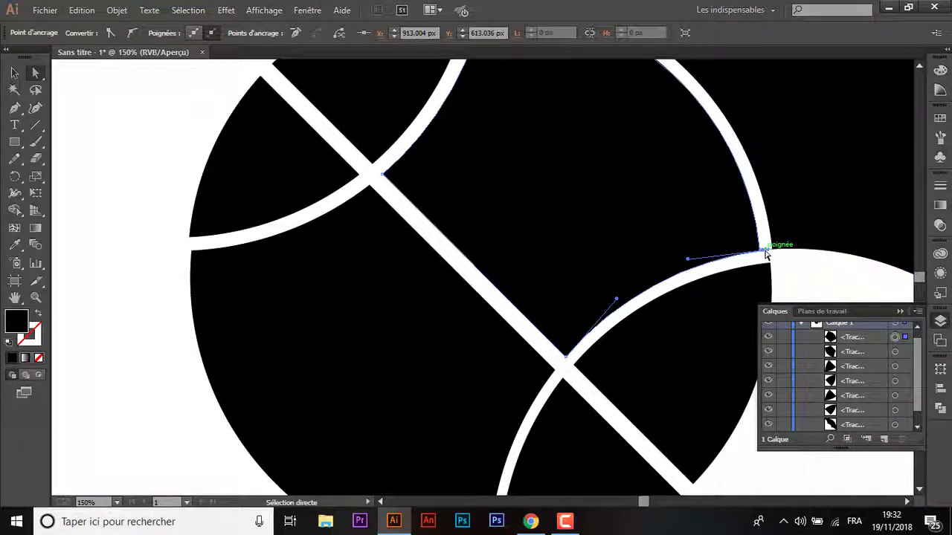
pyautogui.press('Delete')
pyautogui.moveTo(382, 361); pyautogui.dragTo(767, 254)
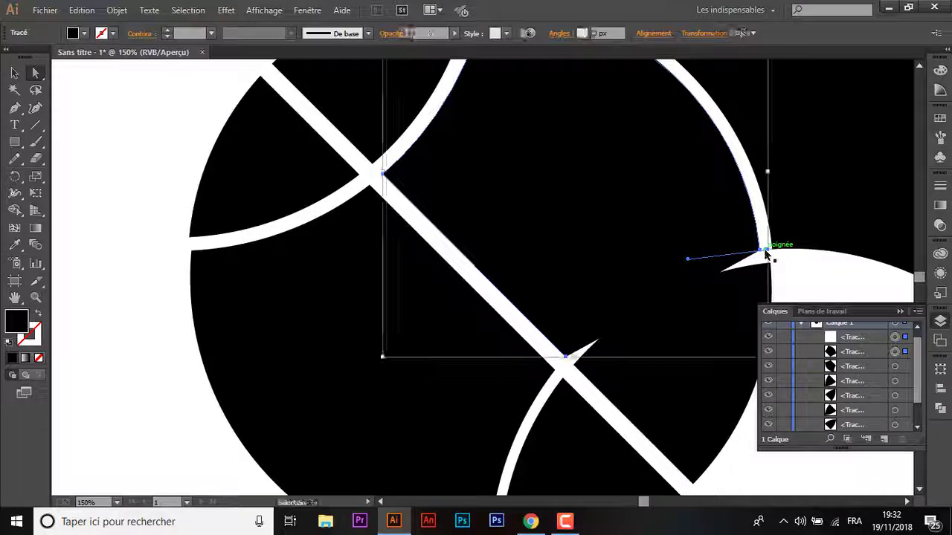
pyautogui.hotkey('ctrl', 'j')
pyautogui.hotkey('ctrl', '1')
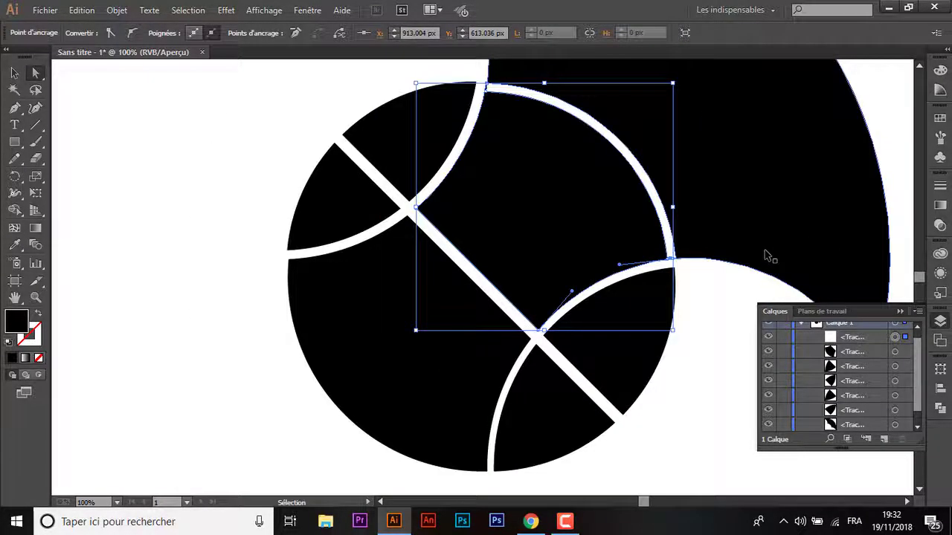
pyautogui.click(14, 141)
pyautogui.click(66, 175)
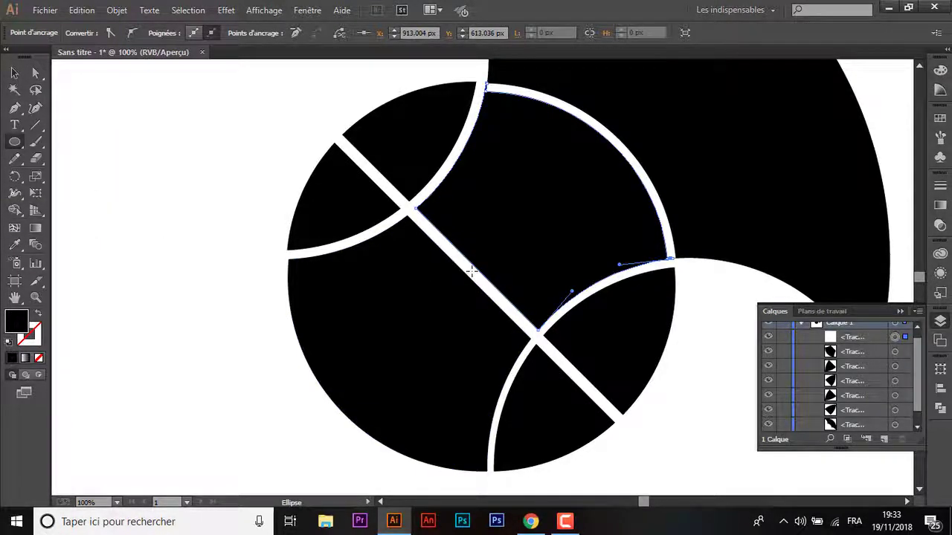
# - Draw an unfilled circle, nudge it onto the ball's outer edge, and select it with the ball pieces
pyautogui.moveTo(471, 272); pyautogui.dragTo(662, 401)
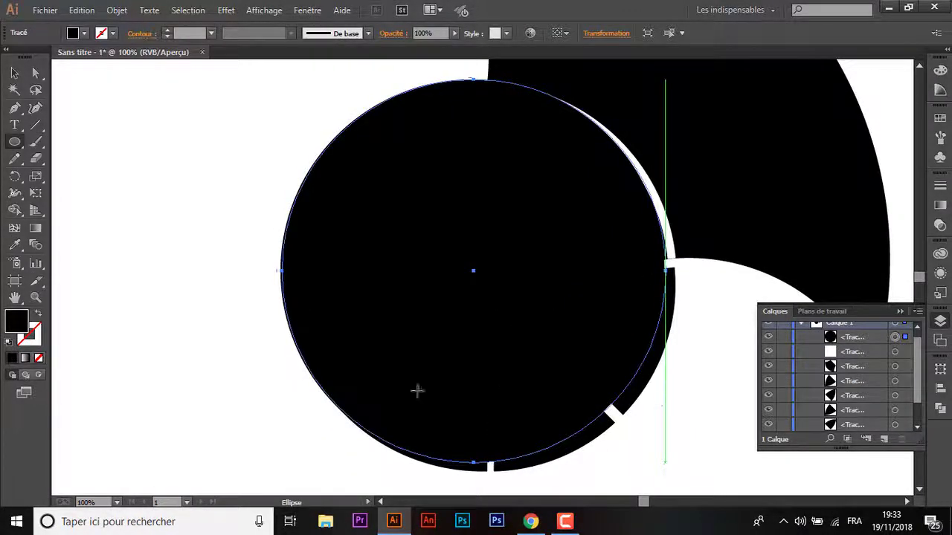
pyautogui.click(38, 313)
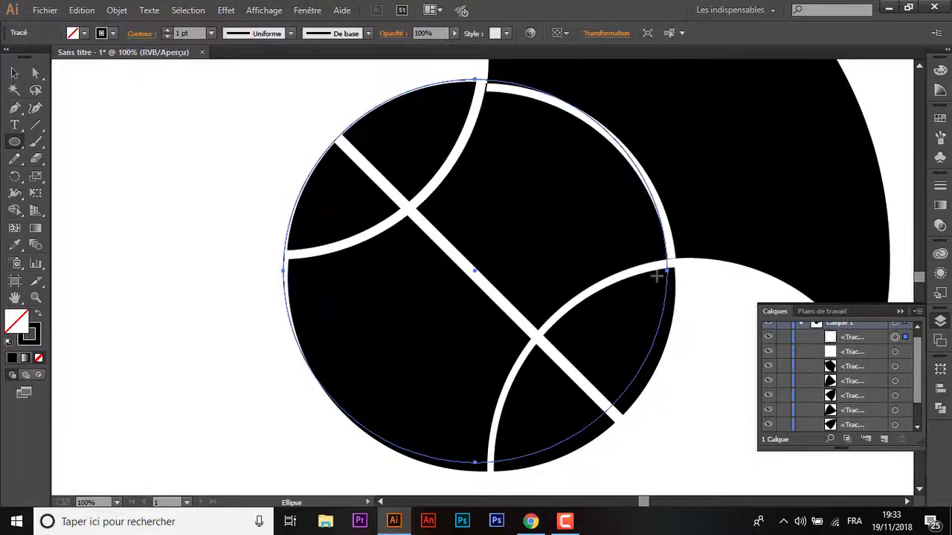
pyautogui.press('v')
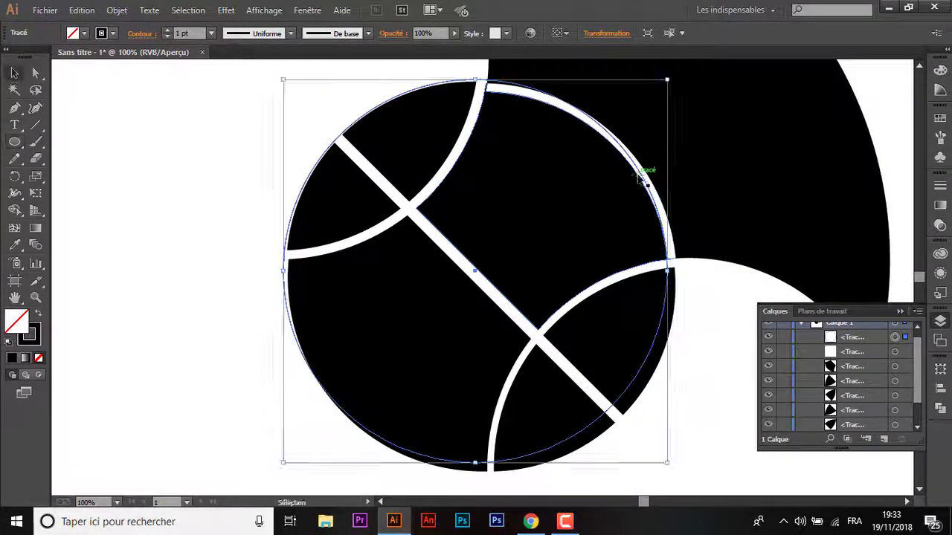
pyautogui.moveTo(638, 171); pyautogui.dragTo(639, 184)
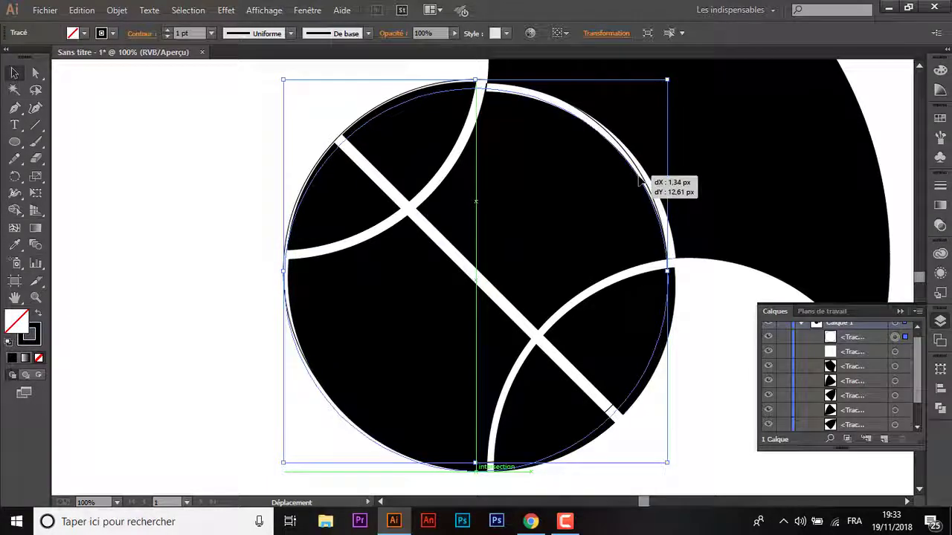
pyautogui.moveTo(639, 185); pyautogui.dragTo(641, 185)
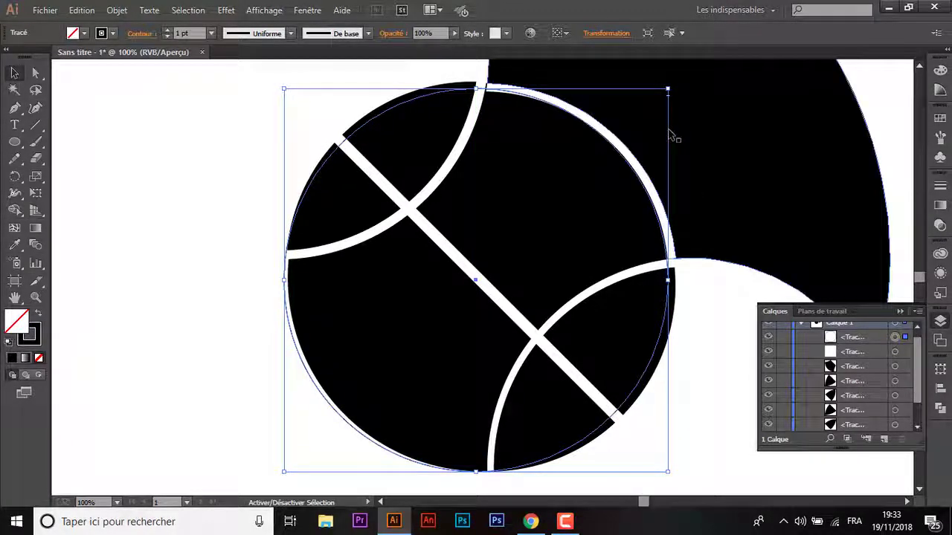
pyautogui.press('Right')
pyautogui.press('Right')
pyautogui.press('Right')
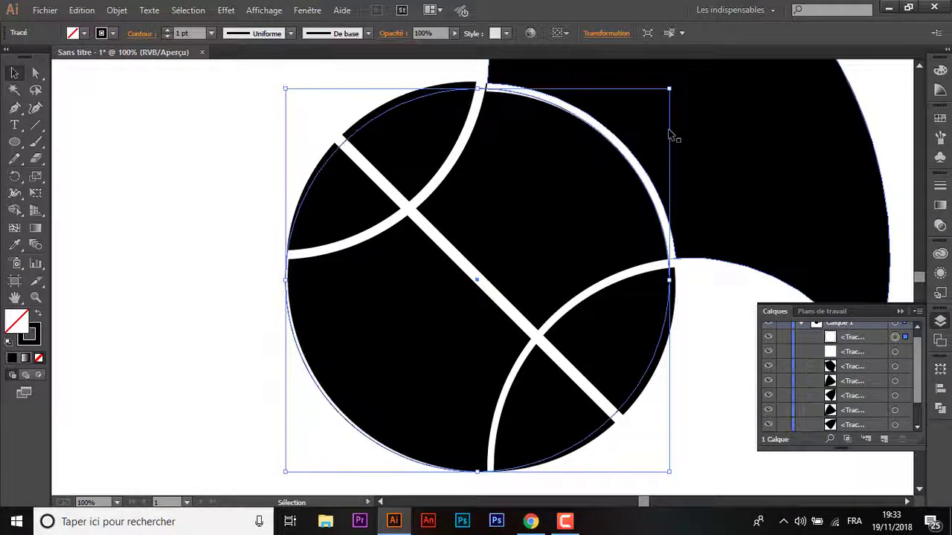
pyautogui.press('Down')
pyautogui.press('Down')
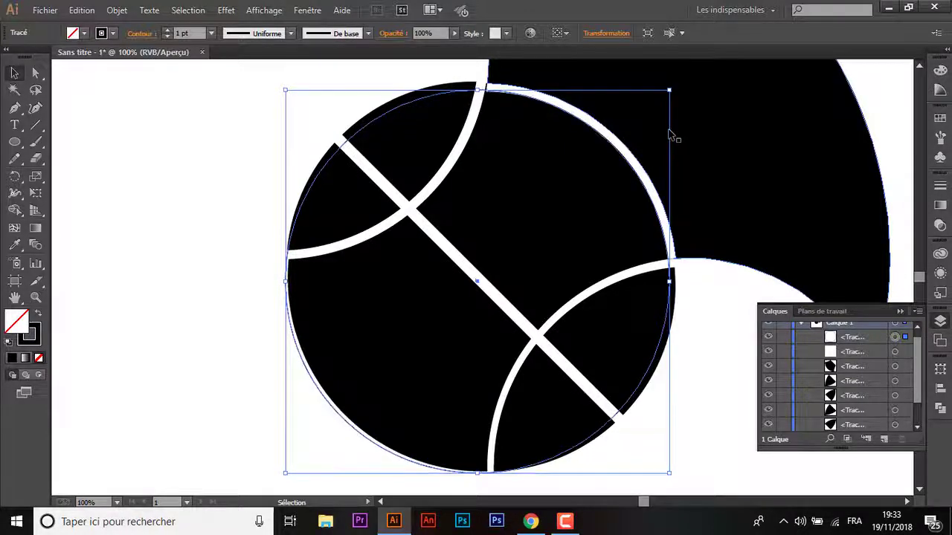
pyautogui.press('Down')
pyautogui.press('Down')
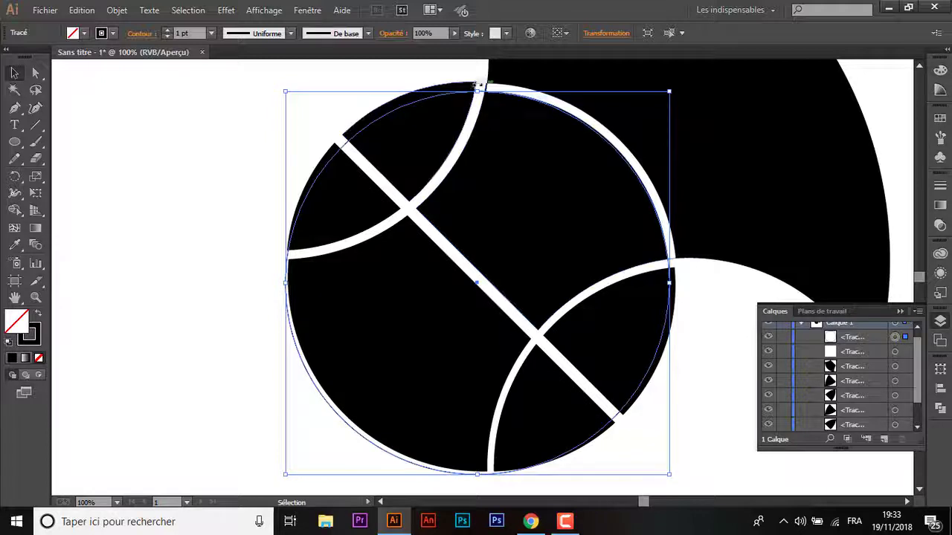
pyautogui.press('a')
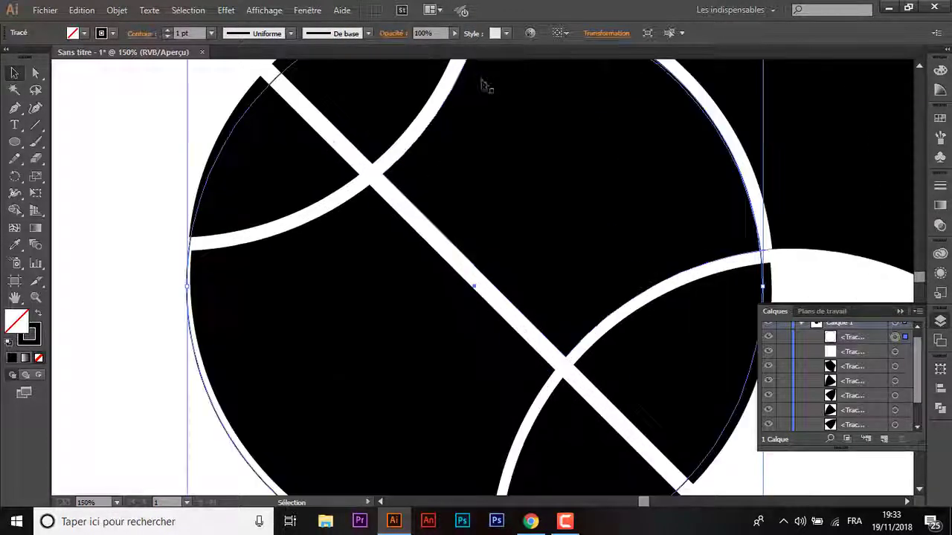
pyautogui.hotkey('ctrl', 'z')
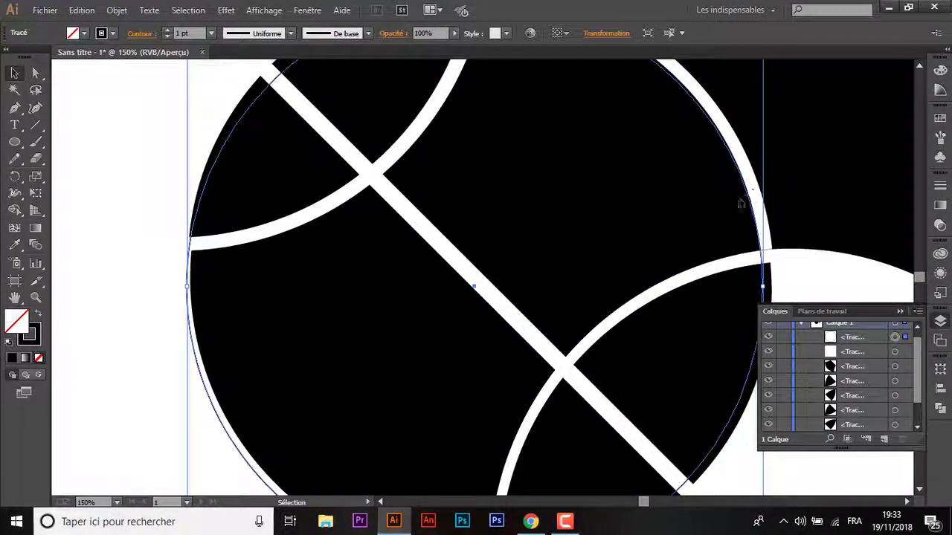
pyautogui.moveTo(725, 215); pyautogui.dragTo(727, 212)
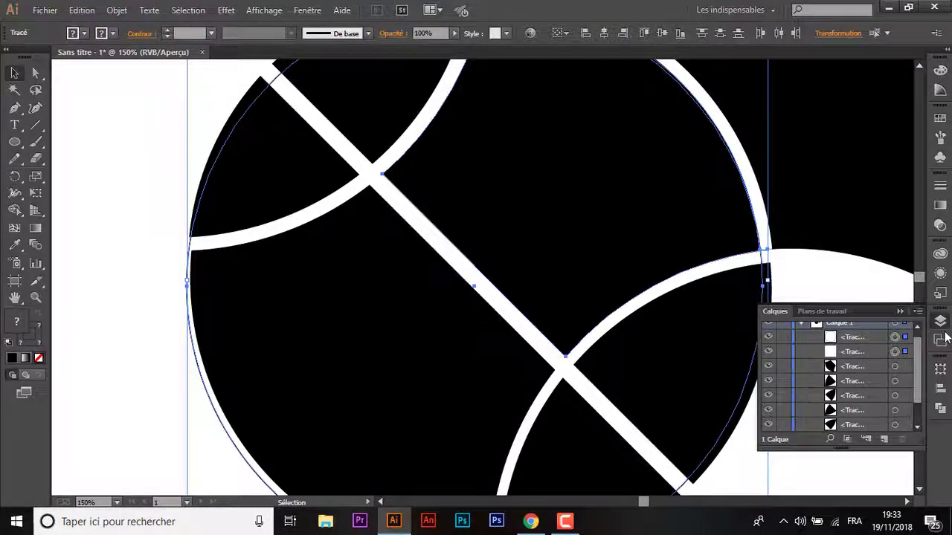
pyautogui.click(940, 409)
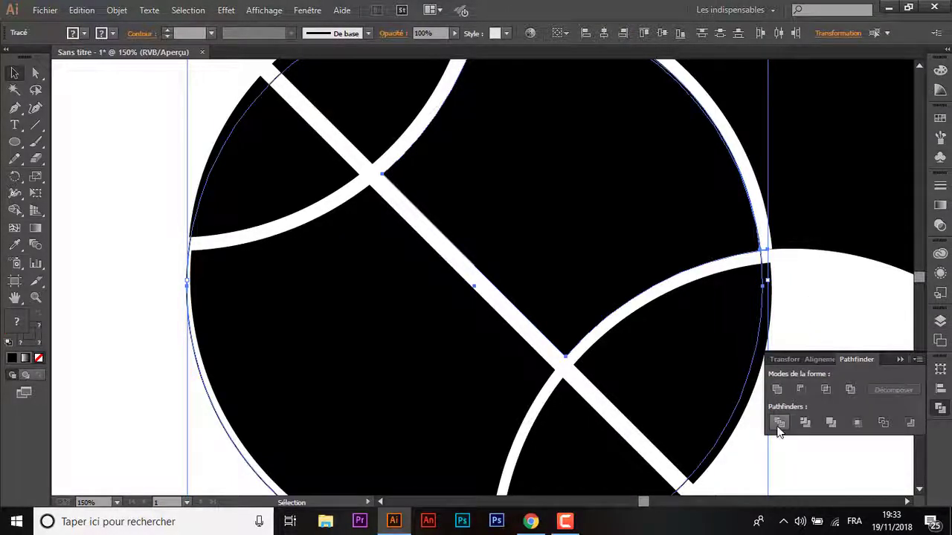
pyautogui.click(778, 425)
pyautogui.rightClick(451, 199)
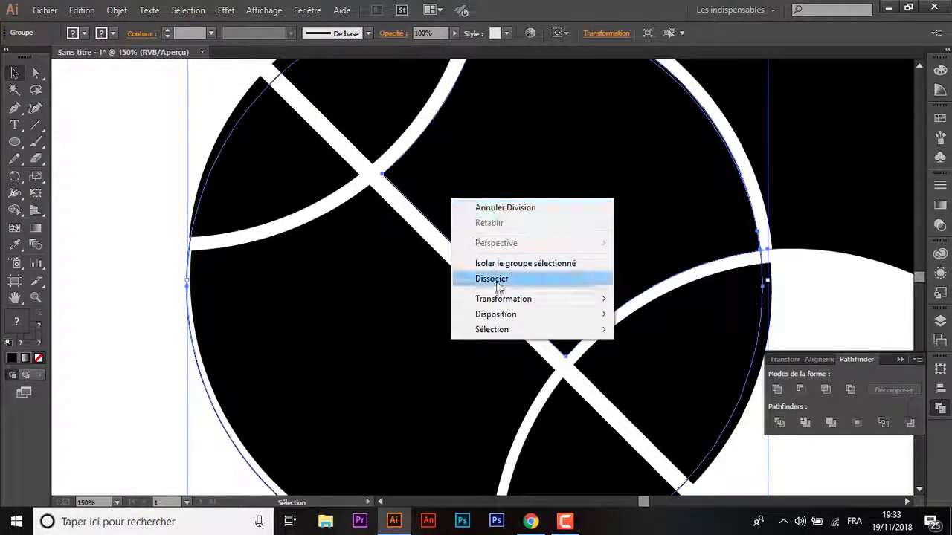
pyautogui.click(498, 279)
pyautogui.click(773, 278)
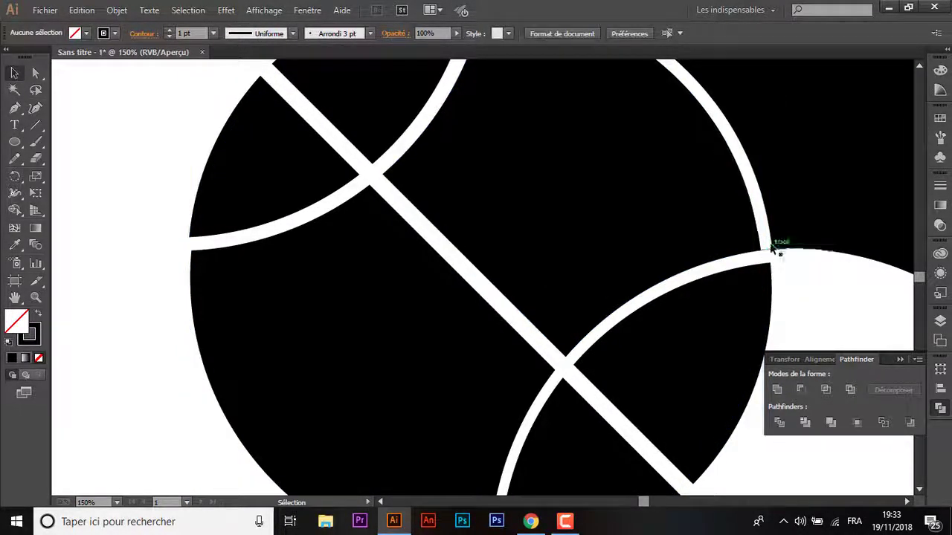
pyautogui.moveTo(770, 249); pyautogui.dragTo(768, 251)
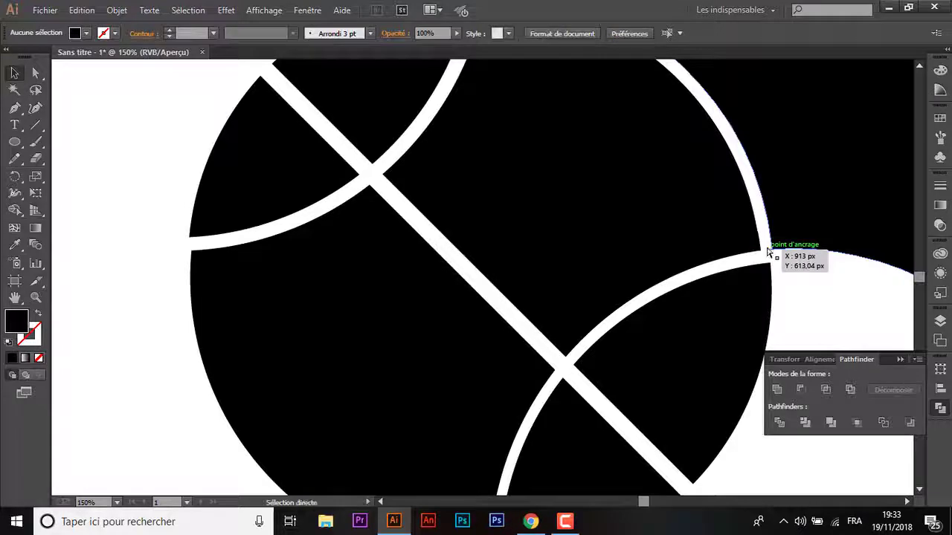
pyautogui.hotkey('ctrl', '-')
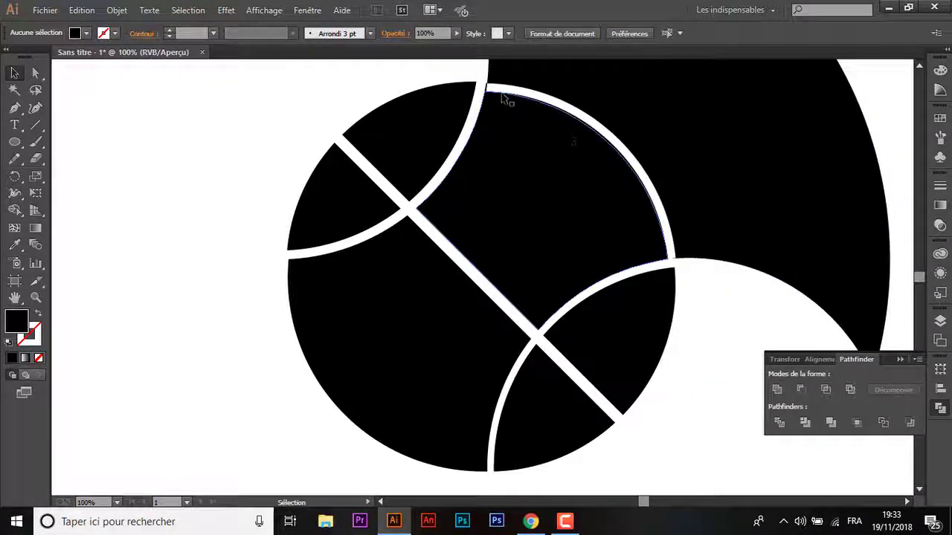
pyautogui.click(485, 87)
pyautogui.click(485, 87)
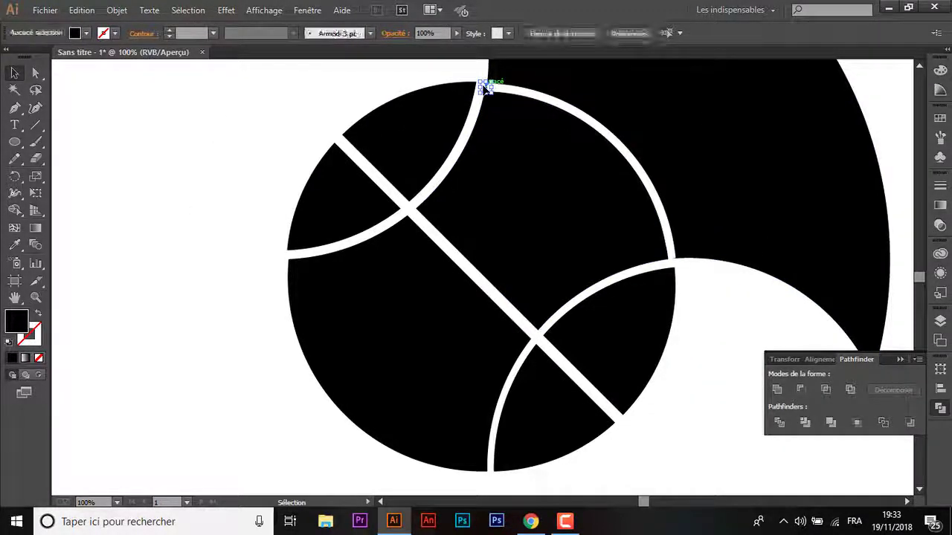
pyautogui.click(501, 104)
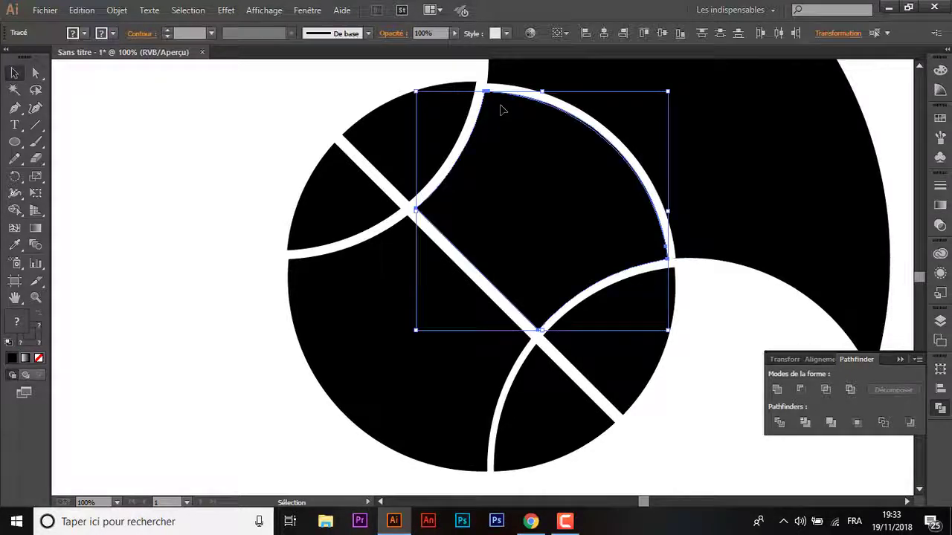
pyautogui.click(730, 385)
pyautogui.hotkey('ctrl', '0')
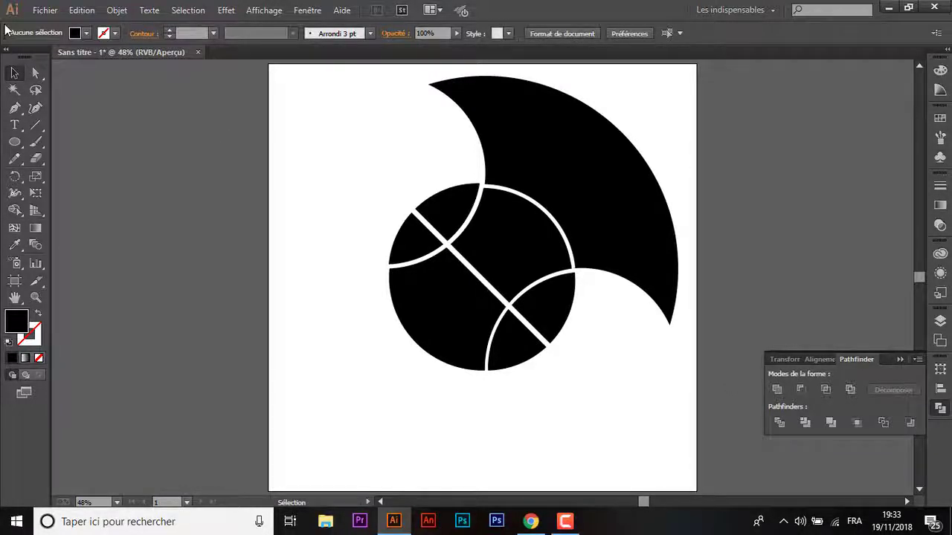
# - Move a copy of the crescent up about 51 px and send it to the back
pyautogui.click(12, 74)
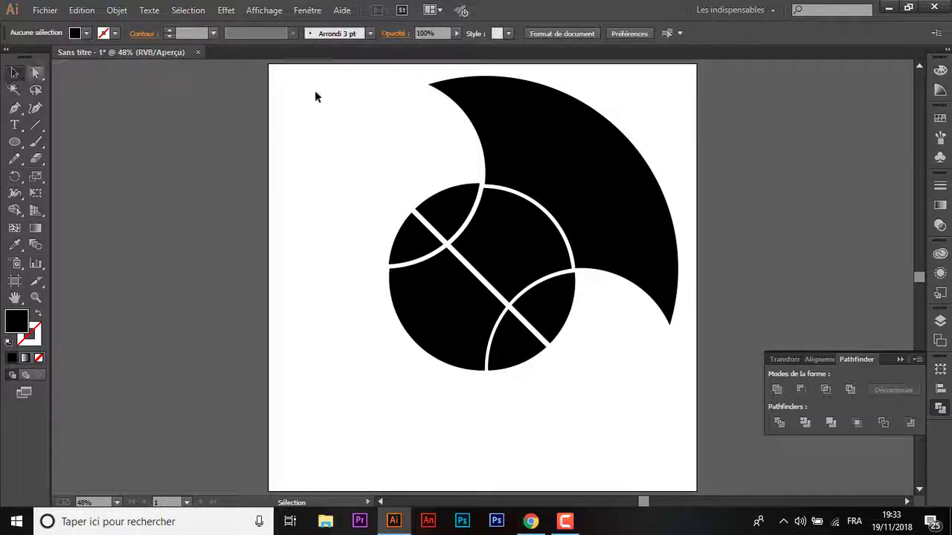
pyautogui.click(564, 159)
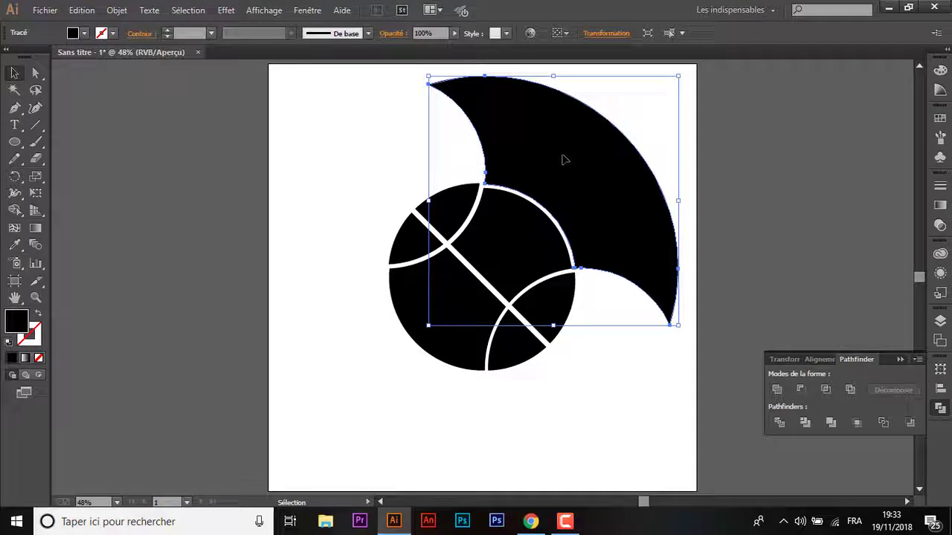
pyautogui.press('a')
pyautogui.moveTo(563, 159); pyautogui.dragTo(563, 143)
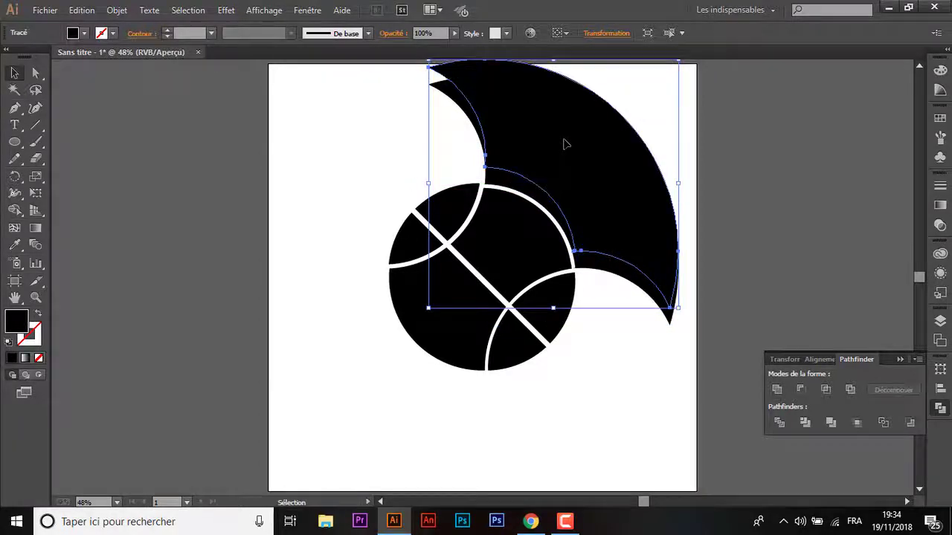
pyautogui.rightClick(565, 143)
pyautogui.moveTo(608, 337)
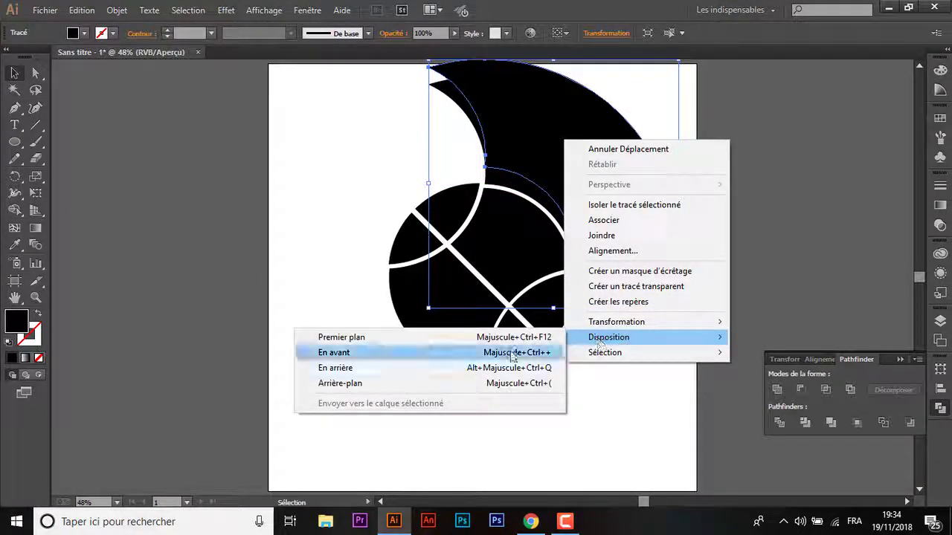
pyautogui.click(515, 384)
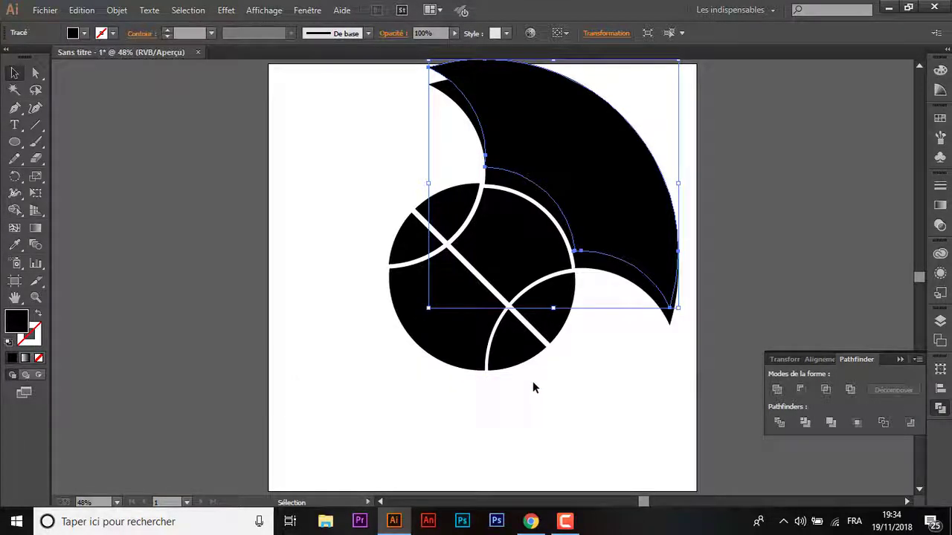
pyautogui.click(617, 387)
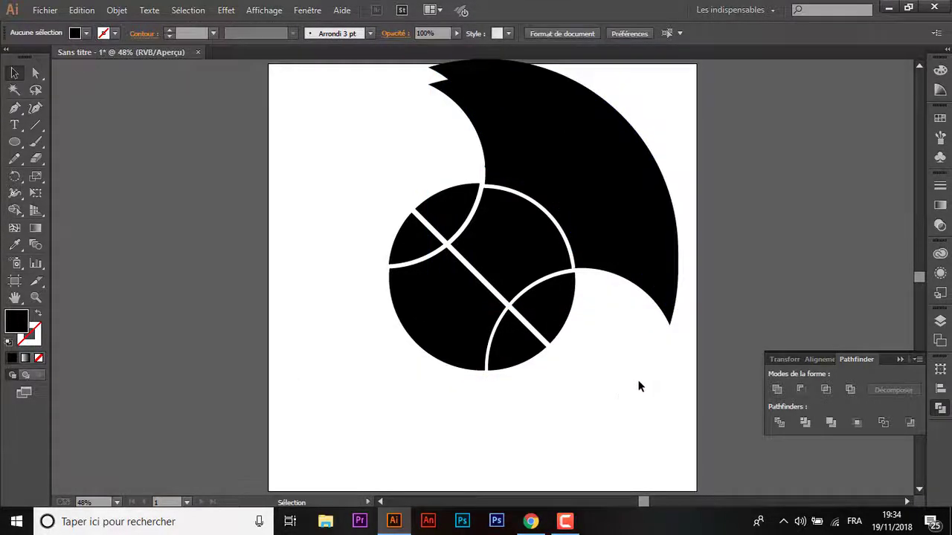
# - Search Chrome images for 'logo sport colors'
pyautogui.click(530, 521)
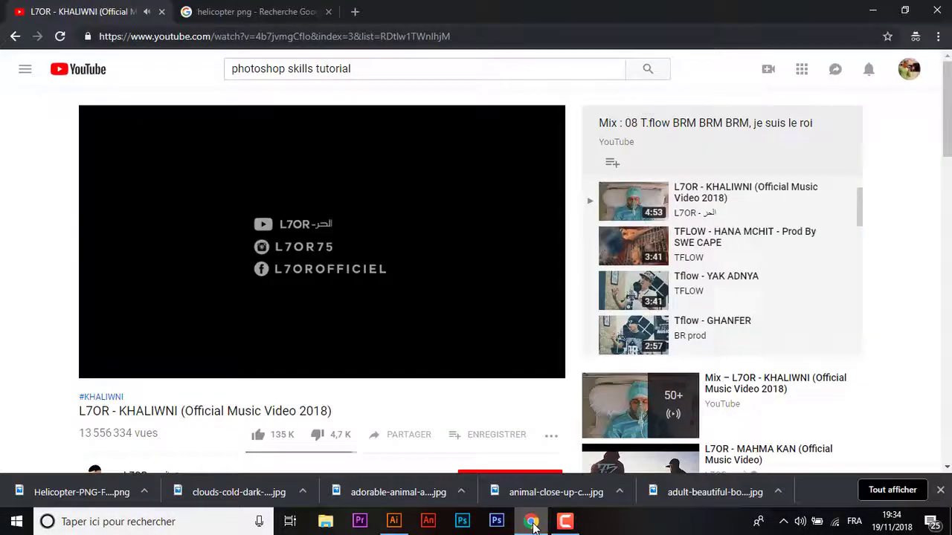
pyautogui.click(257, 12)
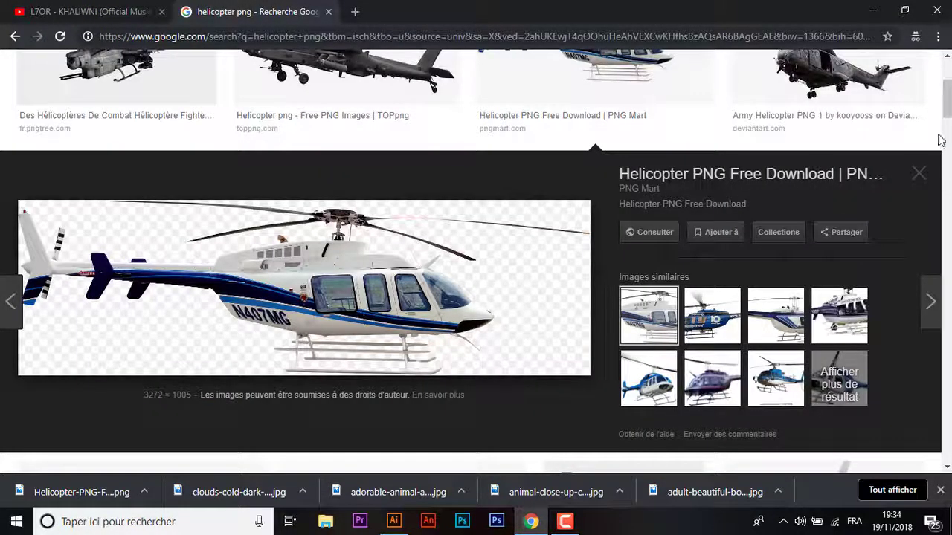
pyautogui.scroll(3, 372, 149)
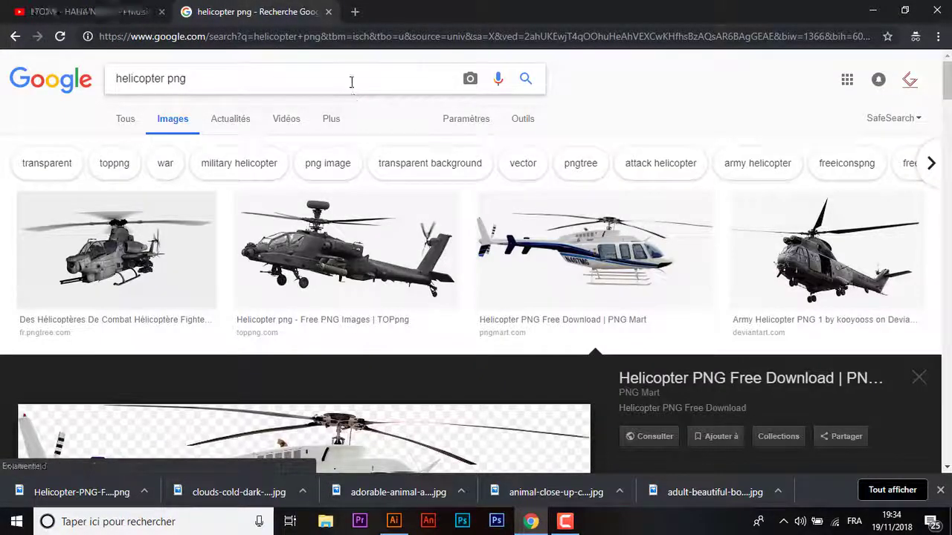
pyautogui.tripleClick(352, 82)
pyautogui.press('BackSpace')
pyautogui.write('logo')
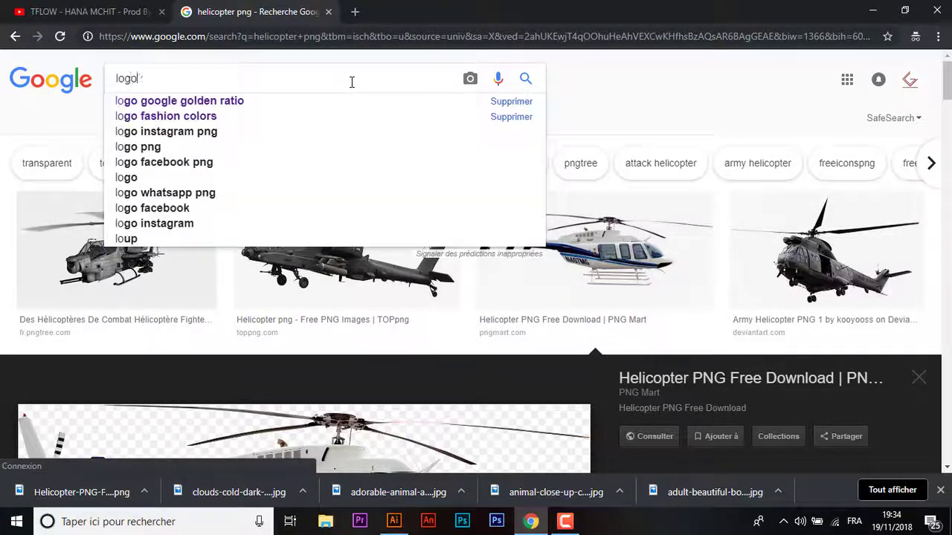
pyautogui.write(' sport ')
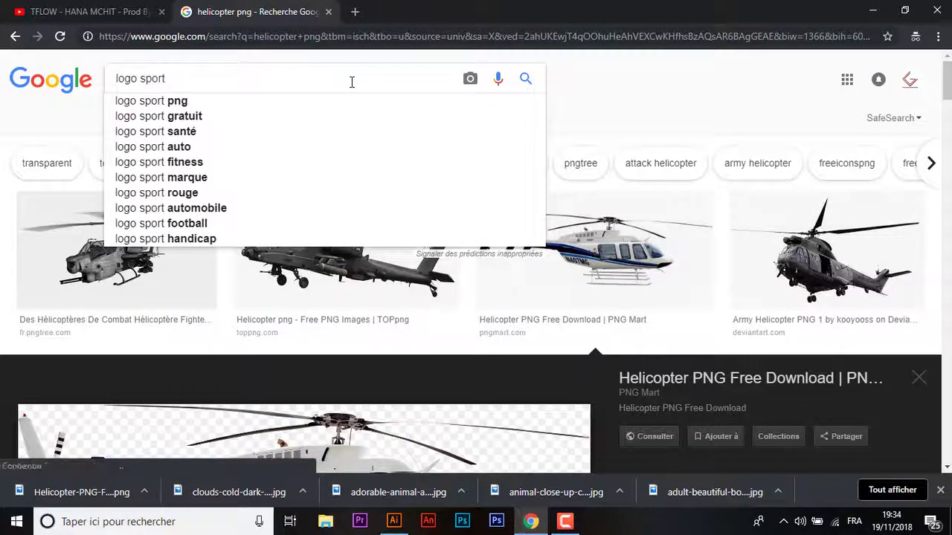
pyautogui.write('colors')
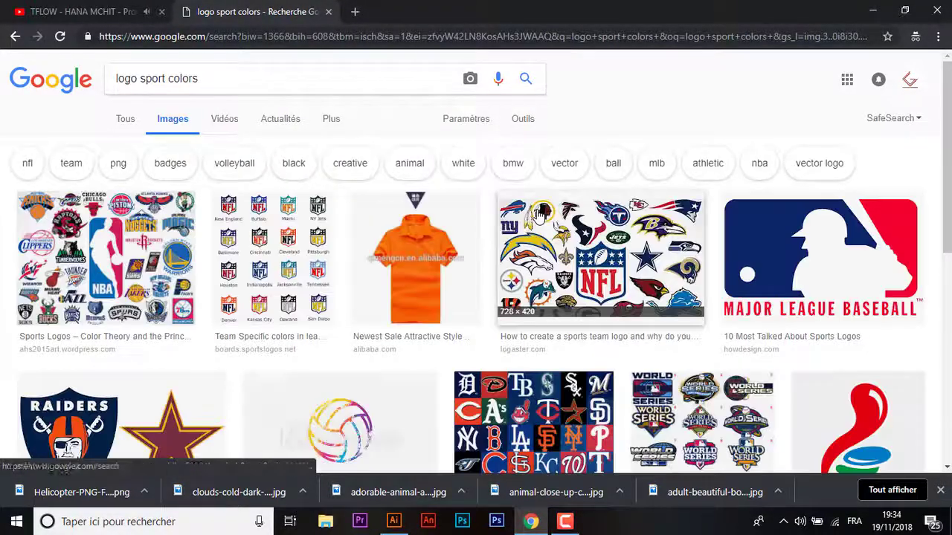
pyautogui.click(541, 213)
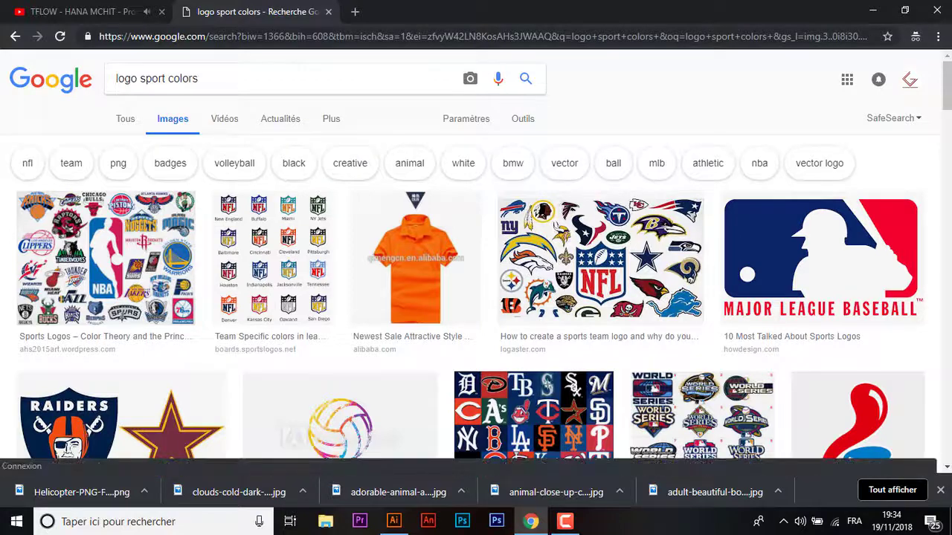
# - Copy the Raiders-and-maroon-star logo image from the results
pyautogui.scroll(-3, 475, 268)
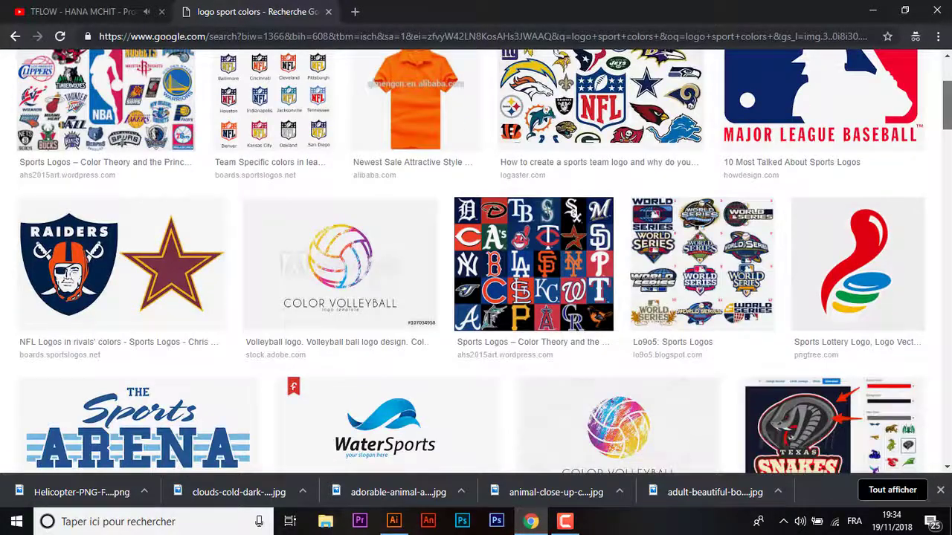
pyautogui.scroll(-2, 201, 192)
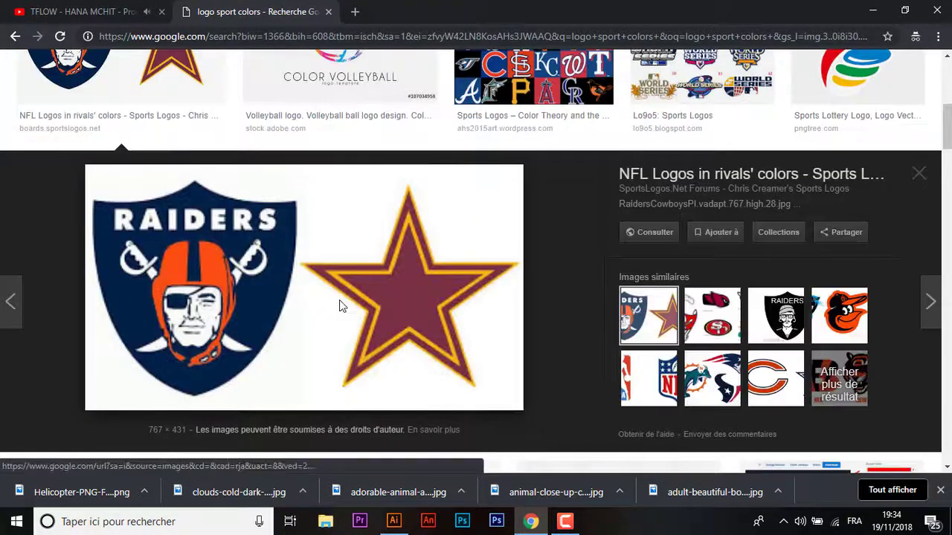
pyautogui.rightClick(339, 300)
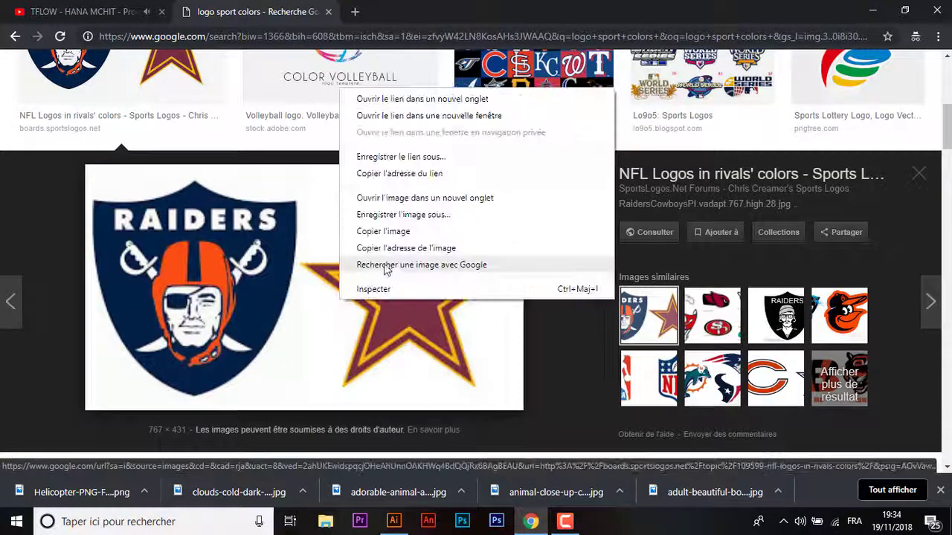
pyautogui.click(394, 231)
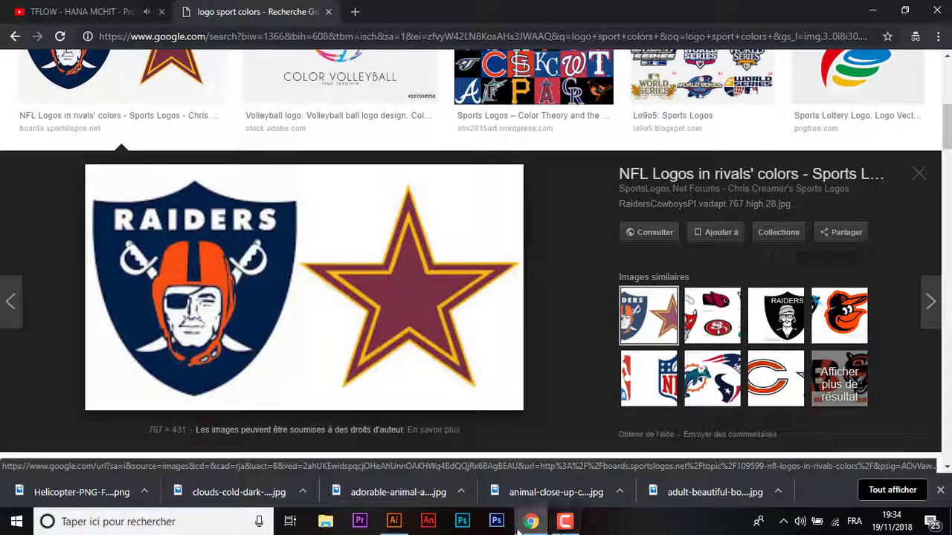
pyautogui.click(393, 522)
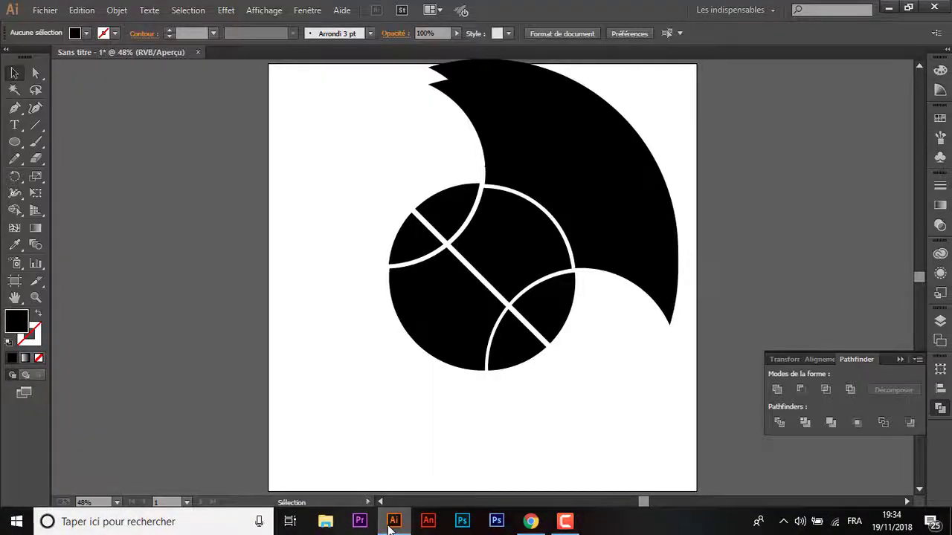
# - Paste the Raiders logo image left of the artboard and enlarge it as a colour reference
pyautogui.hotkey('ctrl', 'v')
pyautogui.moveTo(468, 267); pyautogui.dragTo(232, 238)
pyautogui.click(198, 223)
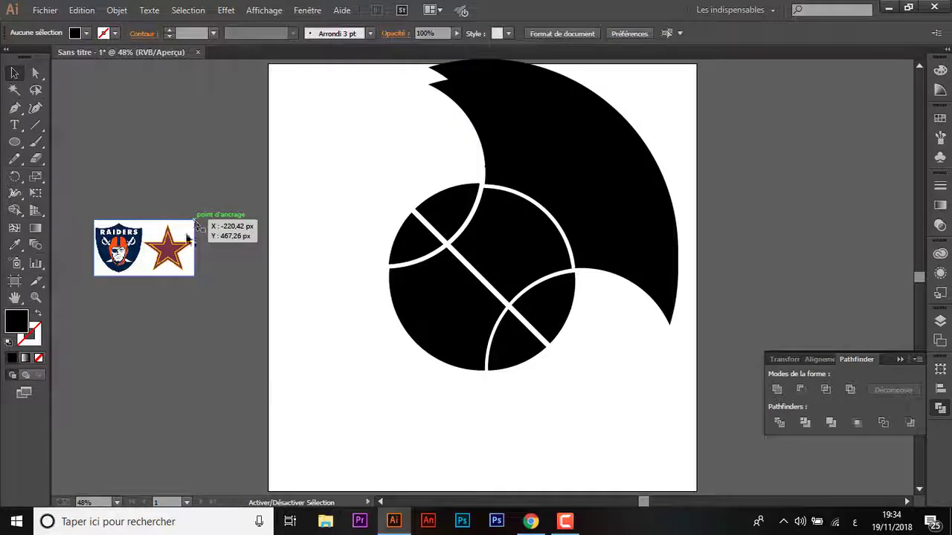
pyautogui.click(195, 223)
pyautogui.moveTo(195, 221); pyautogui.dragTo(311, 149)
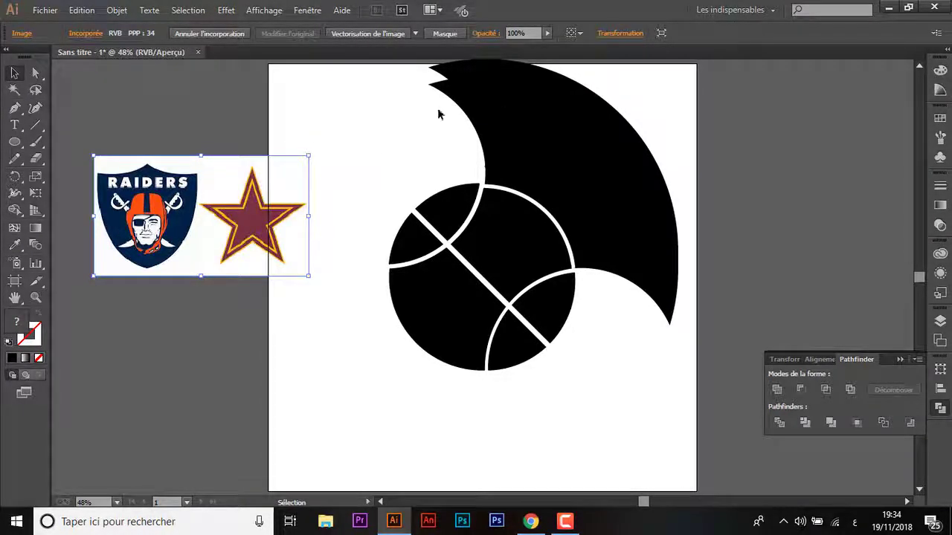
pyautogui.click(510, 116)
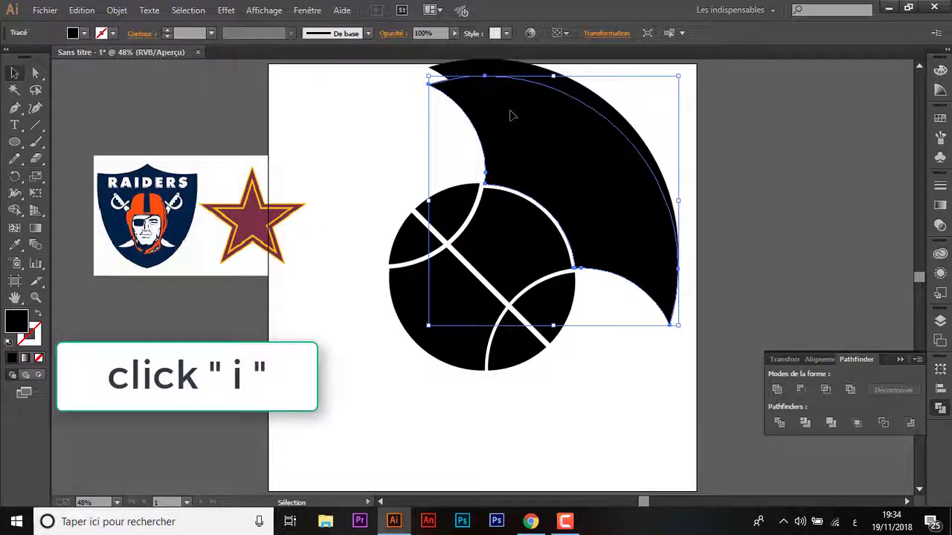
# - Fill both swoosh crescents with the star's maroon, #66283B, using the Eyedropper
pyautogui.press('i')
pyautogui.click(256, 220)
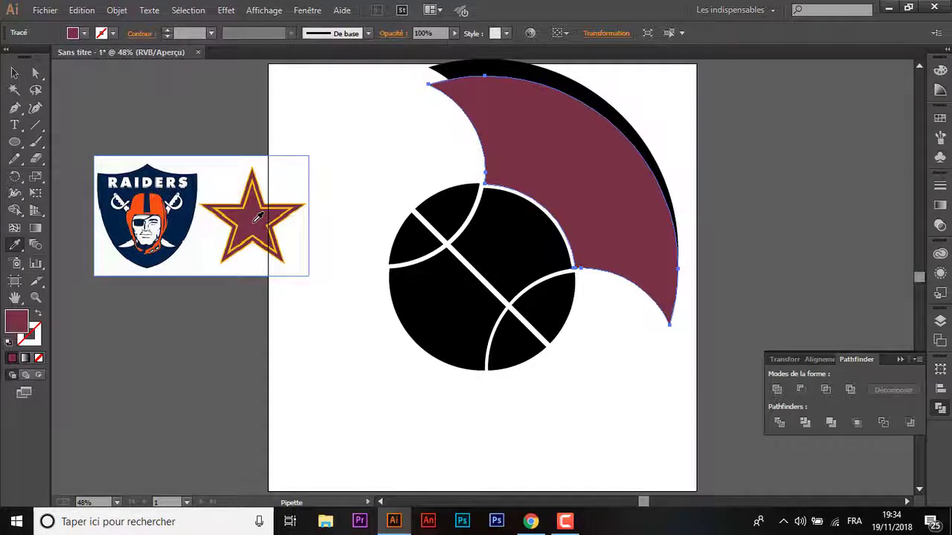
pyautogui.press('v')
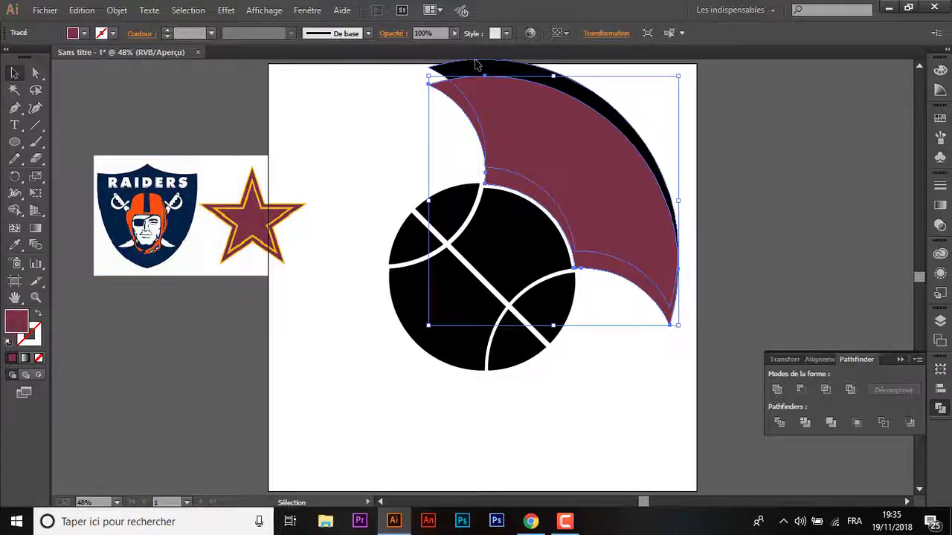
pyautogui.click(477, 66)
pyautogui.press('i')
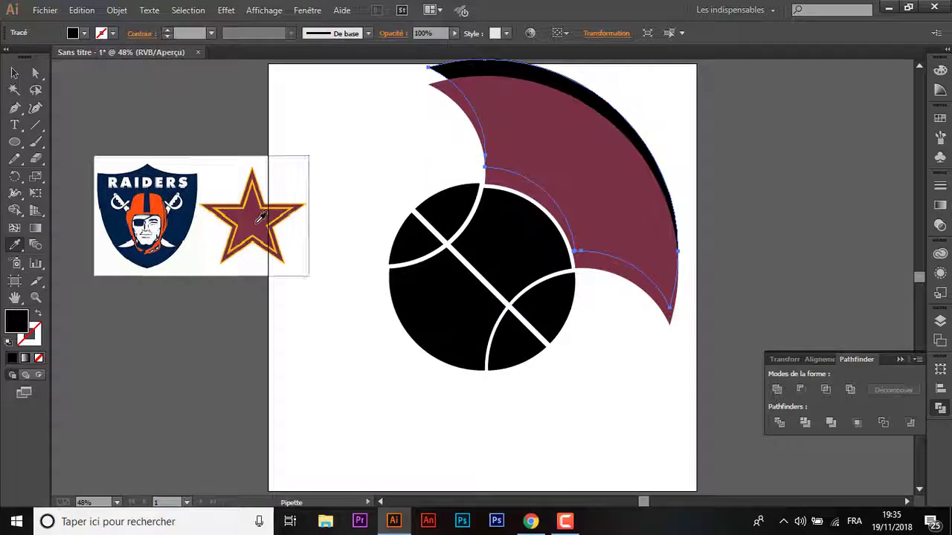
pyautogui.click(261, 216)
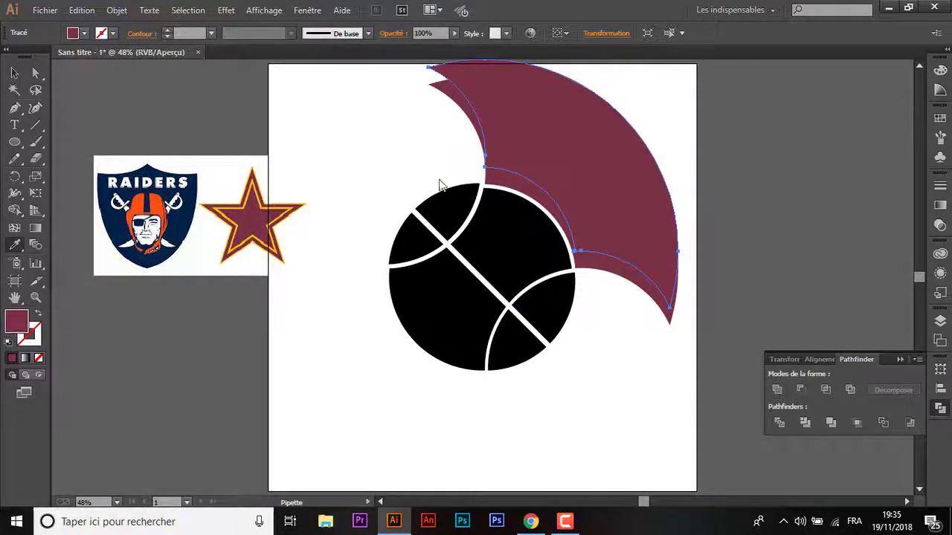
# - Check the fill colour without changes, then select the black ball and its seams
pyautogui.doubleClick(16, 322)
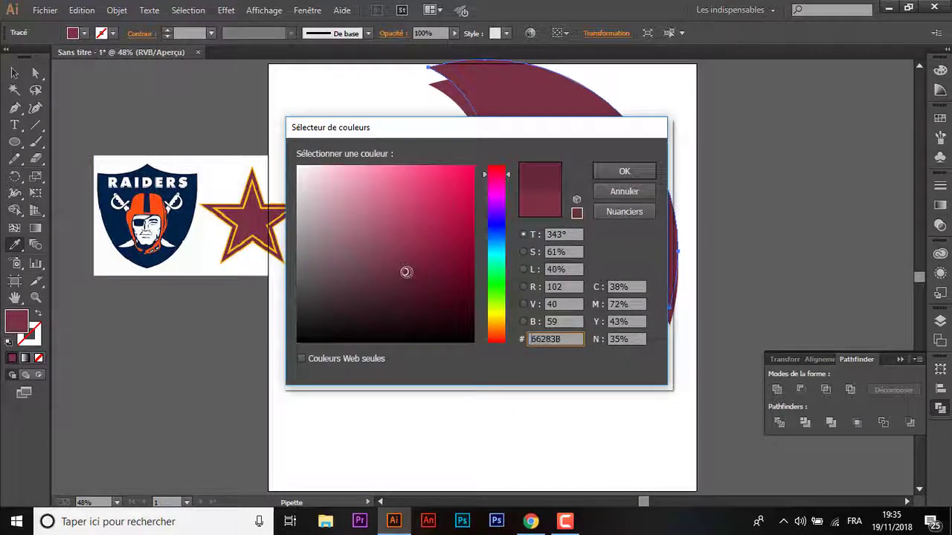
pyautogui.press('Return')
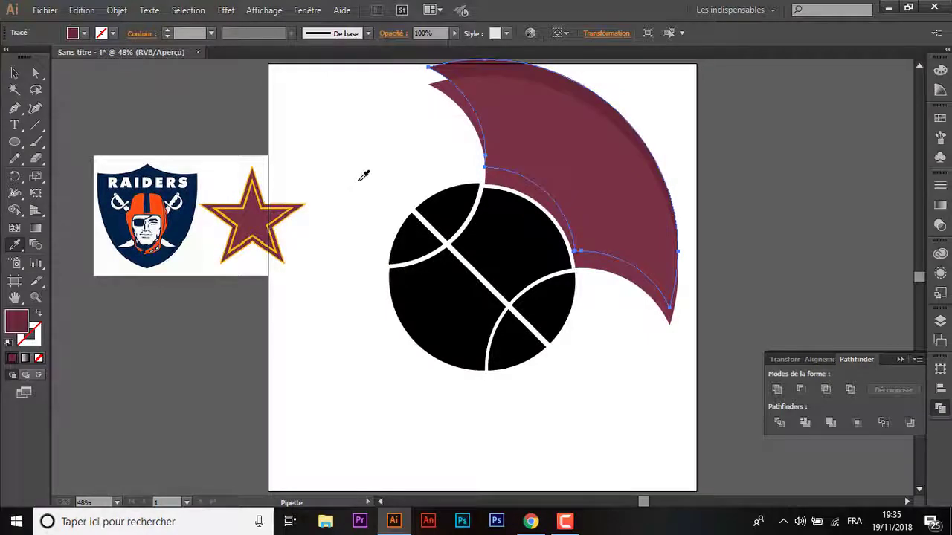
pyautogui.press('v')
pyautogui.click(367, 145)
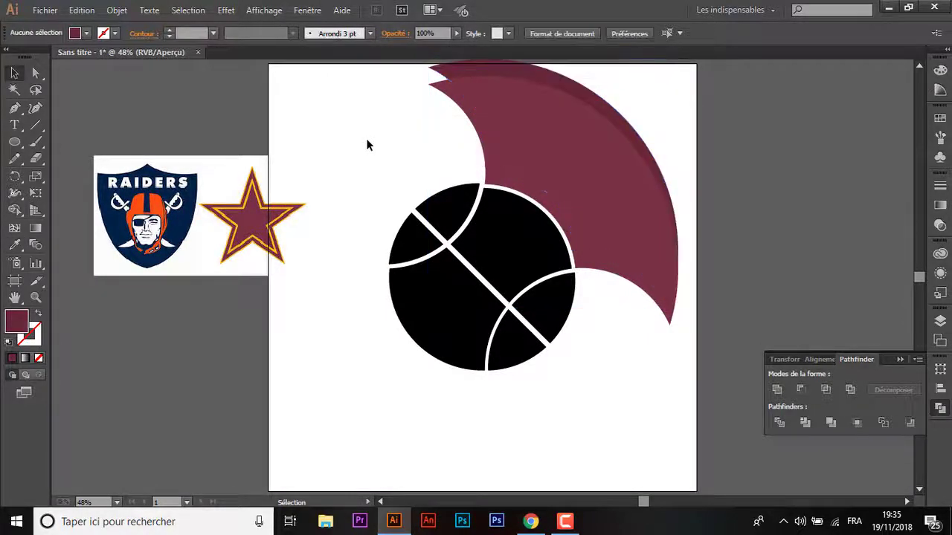
pyautogui.moveTo(379, 202); pyautogui.dragTo(516, 369)
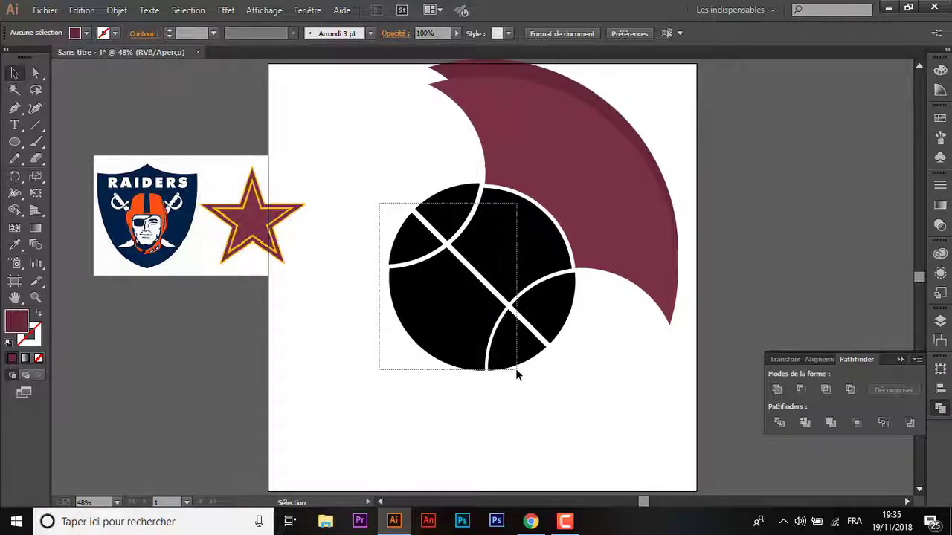
# - Fill the ball's pieces with the orange sampled from the helmet
pyautogui.moveTo(516, 370); pyautogui.dragTo(518, 368)
pyautogui.press('i')
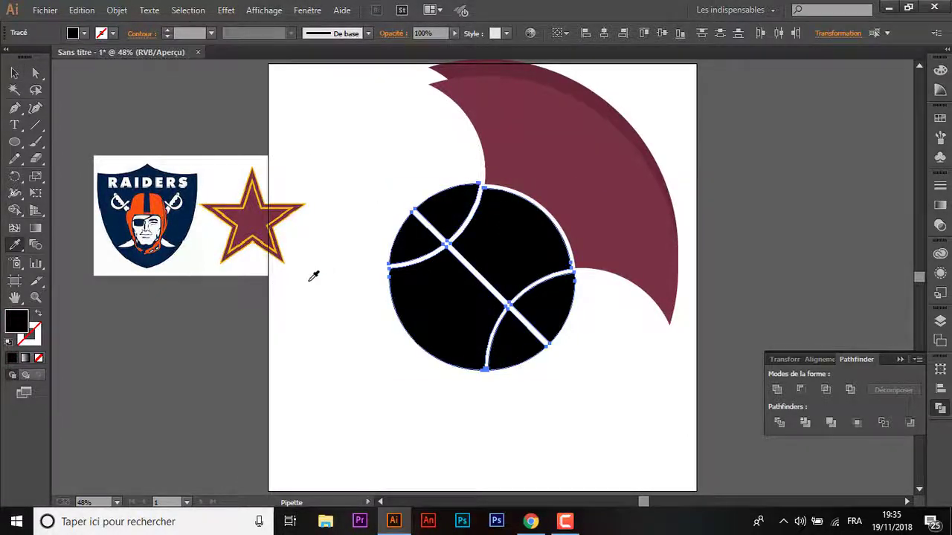
pyautogui.click(151, 208)
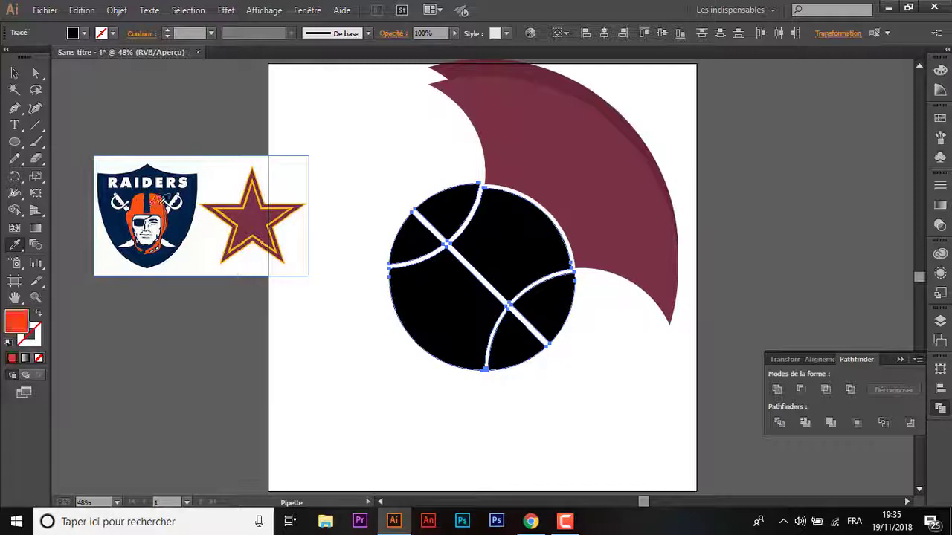
# - Deselect the ball and marquee-select the maroon shape over it
pyautogui.press('v')
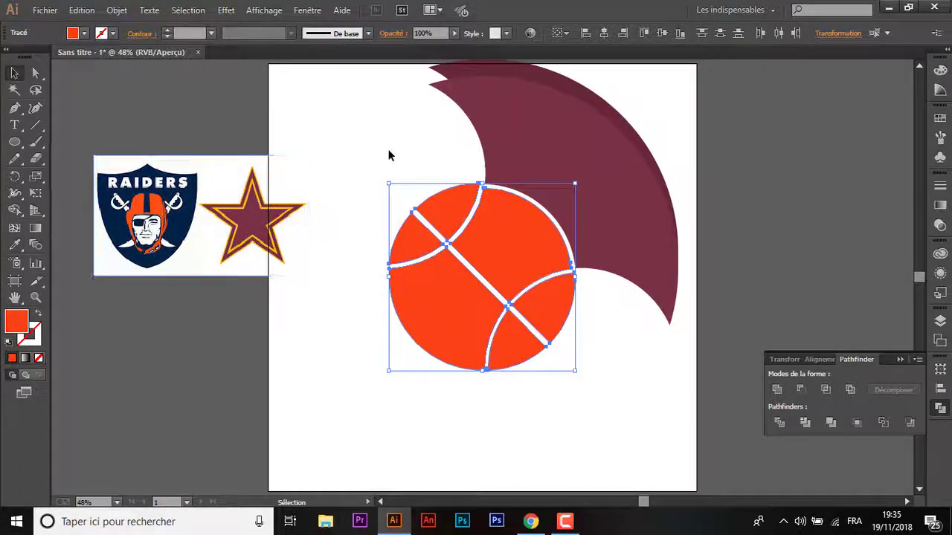
pyautogui.click(388, 155)
pyautogui.moveTo(451, 124); pyautogui.dragTo(572, 141)
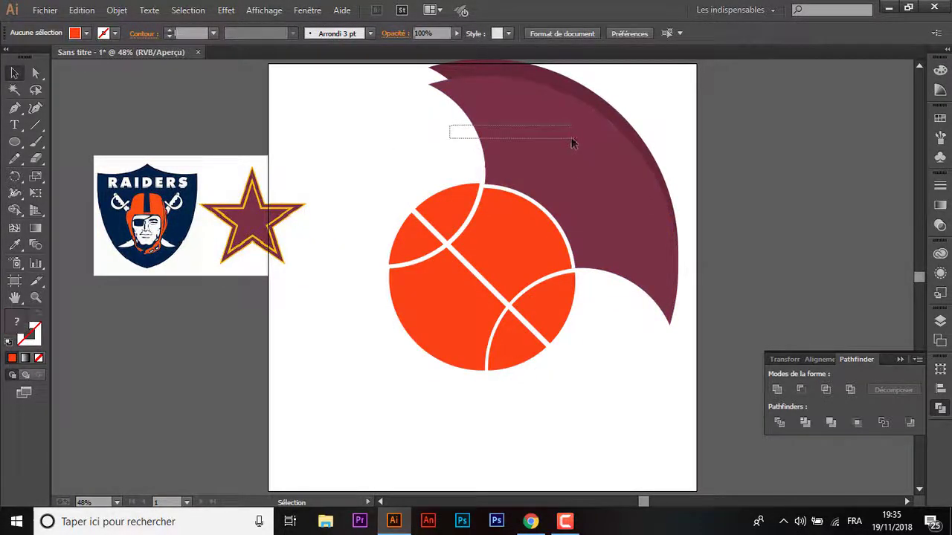
# - Divide the maroon shape along the ball's edge and ungroup the pieces
pyautogui.click(778, 424)
pyautogui.rightClick(563, 201)
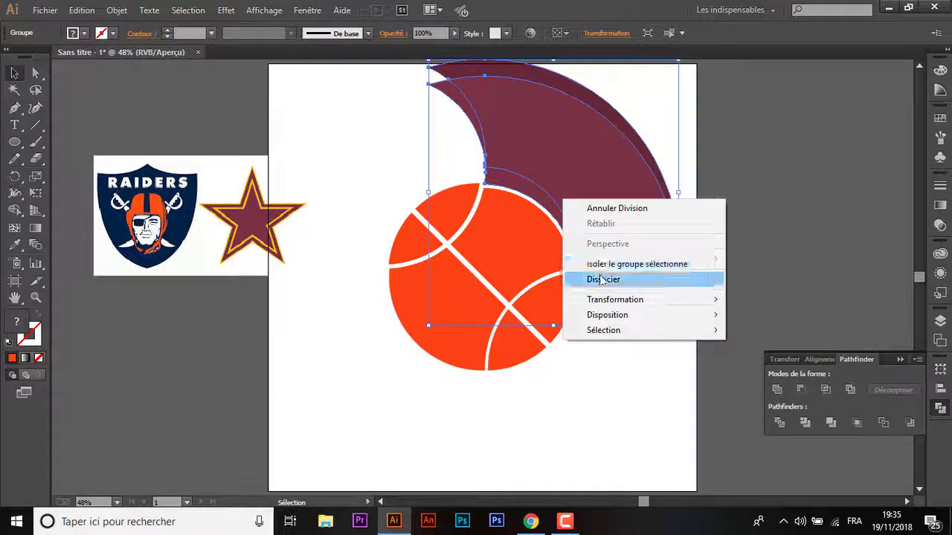
pyautogui.click(603, 278)
pyautogui.click(731, 269)
# - Delete the large maroon filler piece and an unwanted thin strip
pyautogui.click(589, 191)
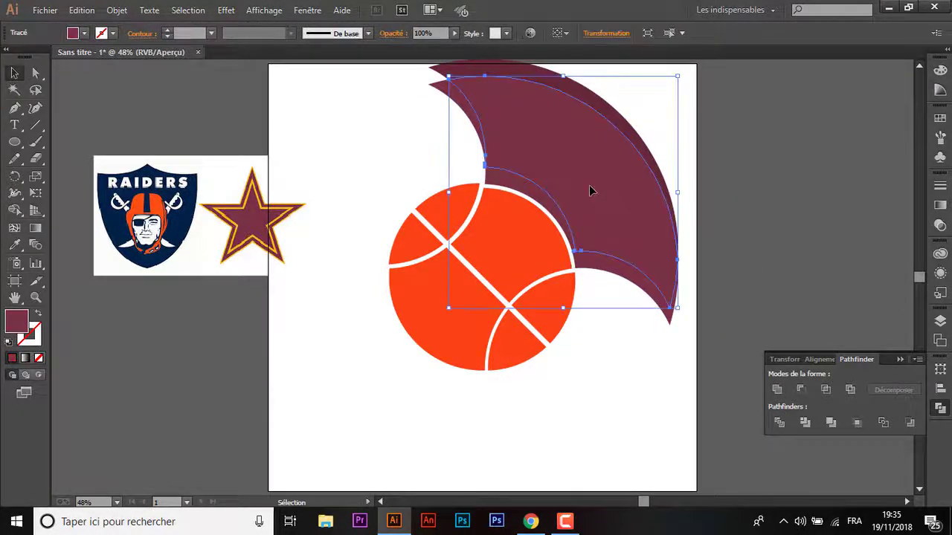
pyautogui.press('Delete')
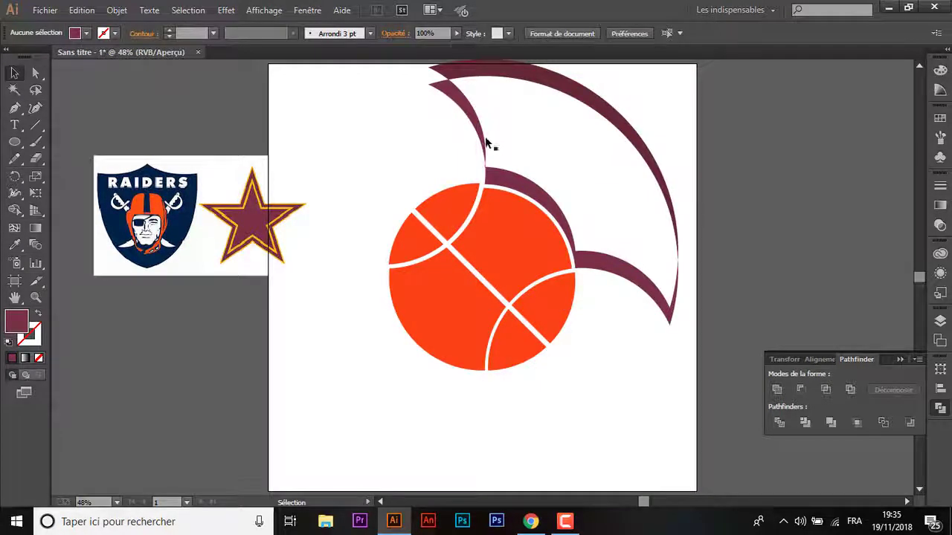
pyautogui.click(485, 138)
pyautogui.press('Delete')
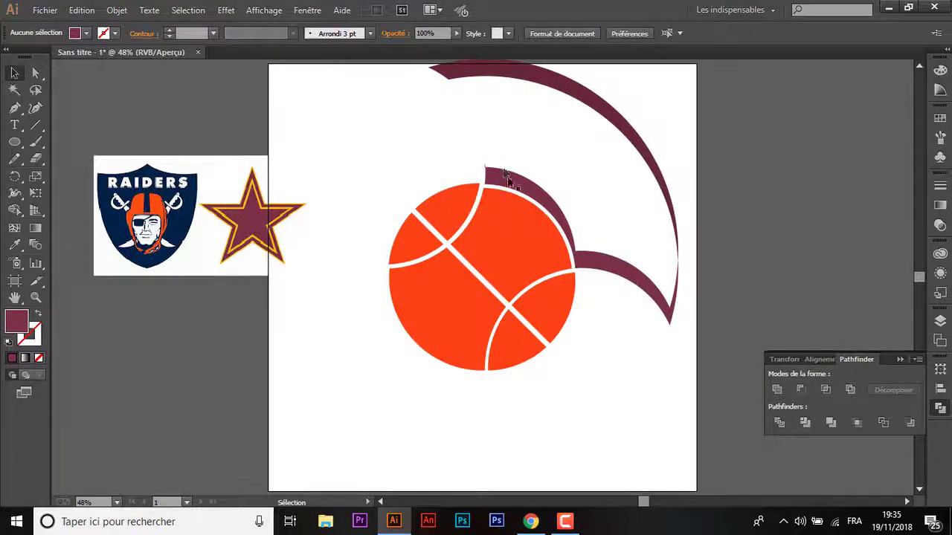
pyautogui.click(507, 180)
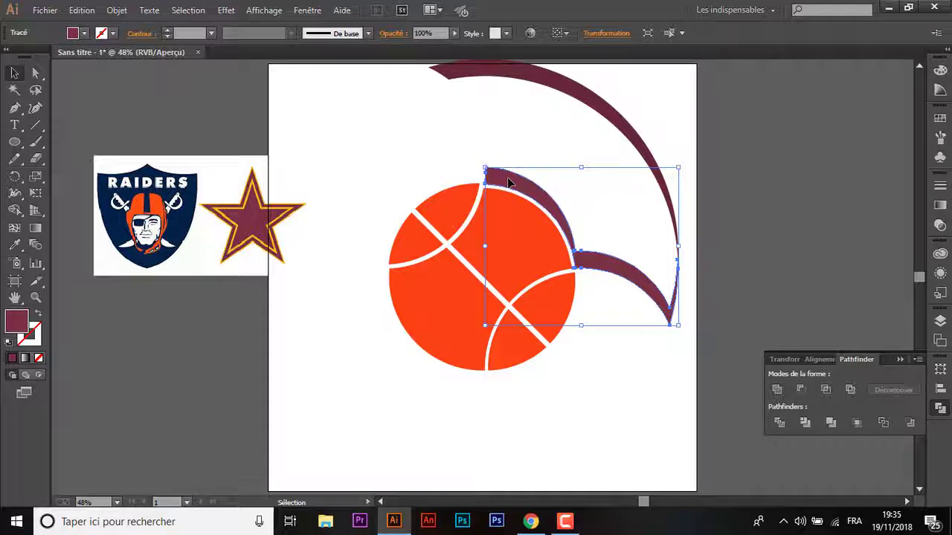
# - Move the outer maroon arc down over the ball
pyautogui.click(647, 219)
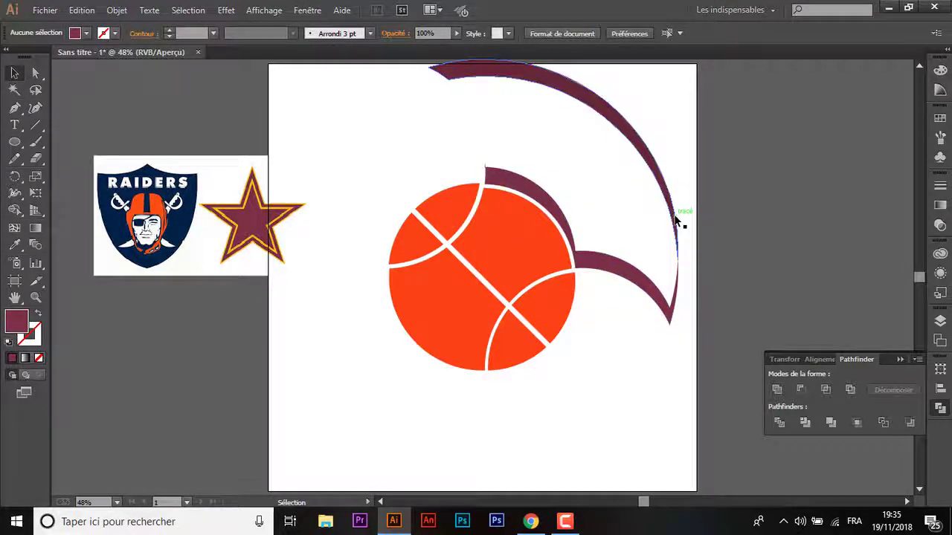
pyautogui.moveTo(678, 223)
pyautogui.mouseDown()
pyautogui.moveTo(603, 296)
pyautogui.moveTo(582, 379)
pyautogui.mouseUp()
pyautogui.rightClick(582, 379)
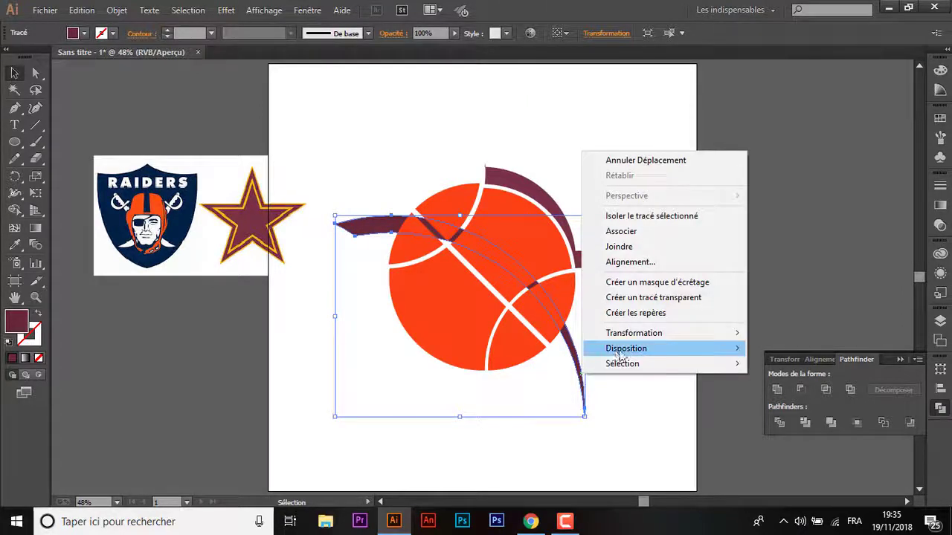
pyautogui.moveTo(633, 333)
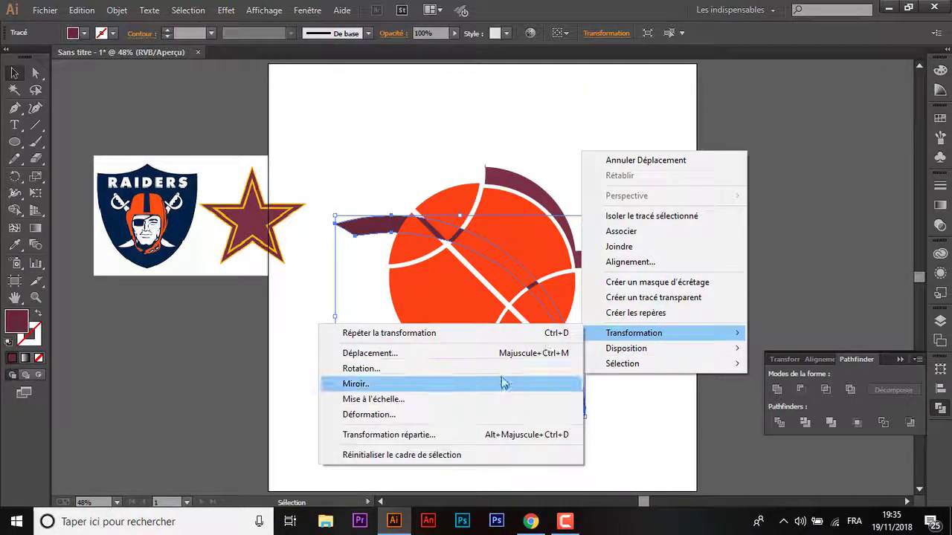
# - Flip the arc vertically and move it up and left beside the ball
pyautogui.click(488, 385)
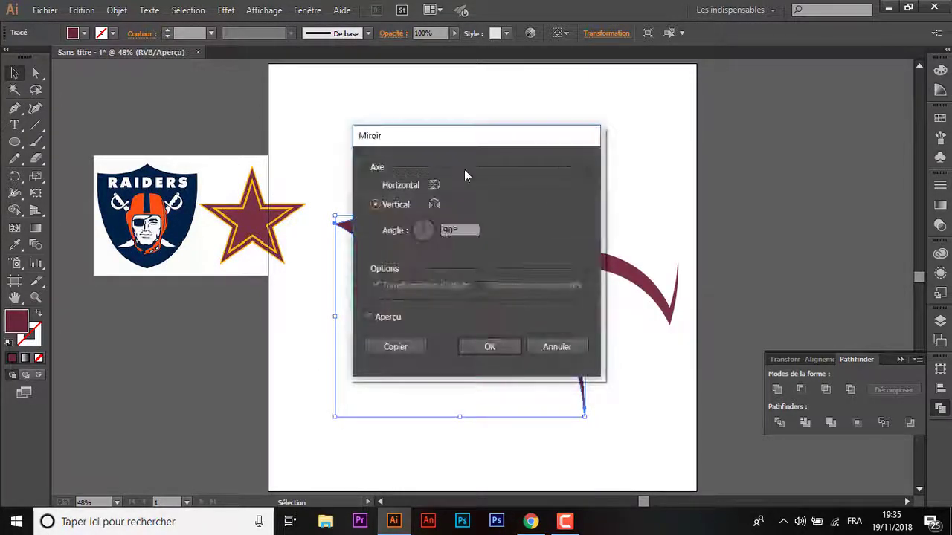
pyautogui.press('Return')
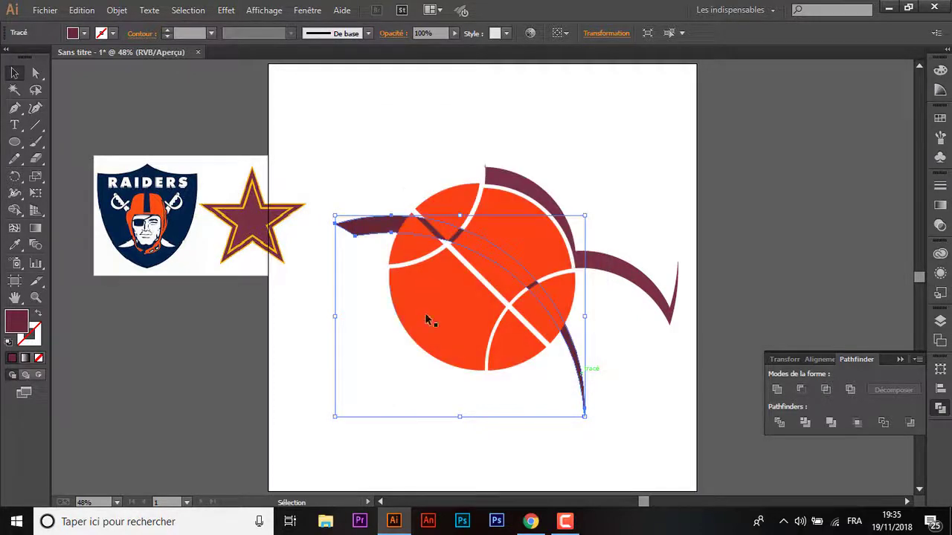
pyautogui.moveTo(405, 401); pyautogui.dragTo(342, 363)
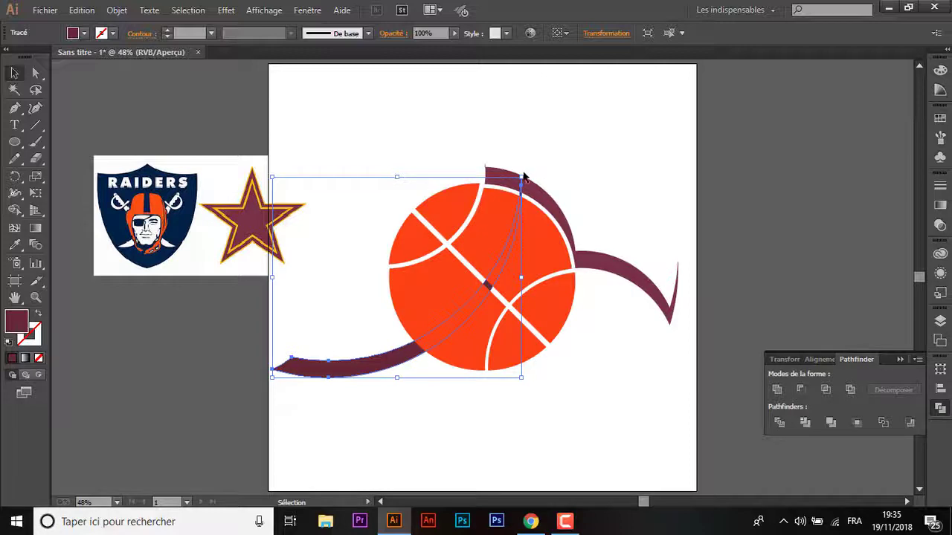
pyautogui.rightClick(362, 373)
pyautogui.moveTo(413, 326)
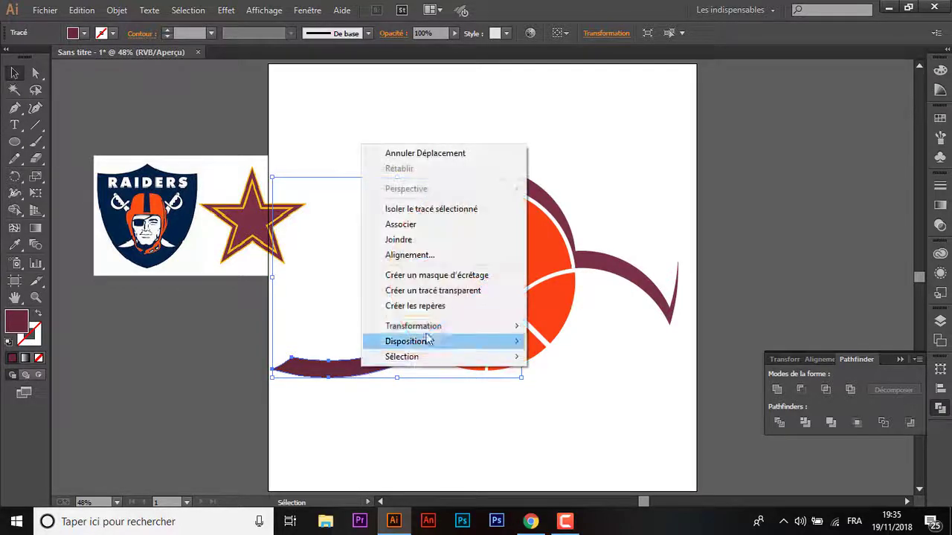
pyautogui.click(563, 362)
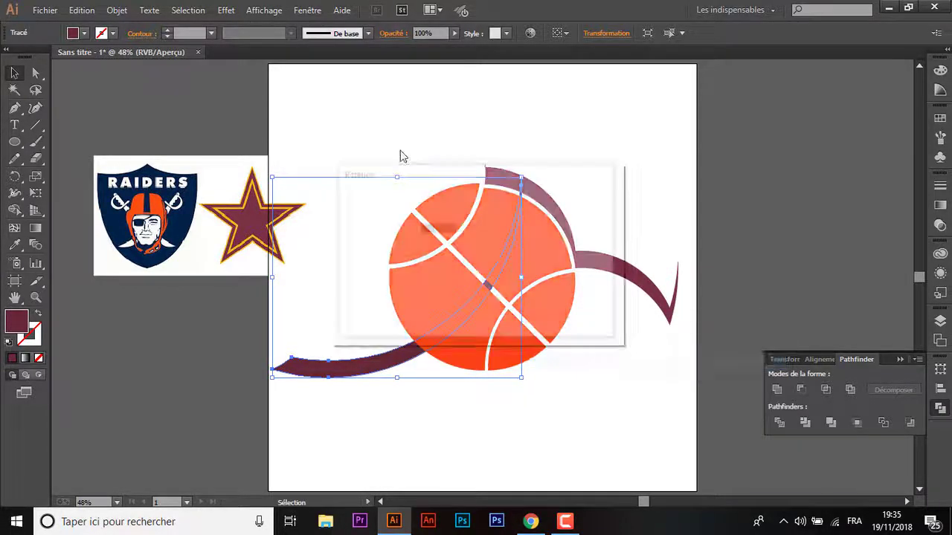
pyautogui.click(583, 317)
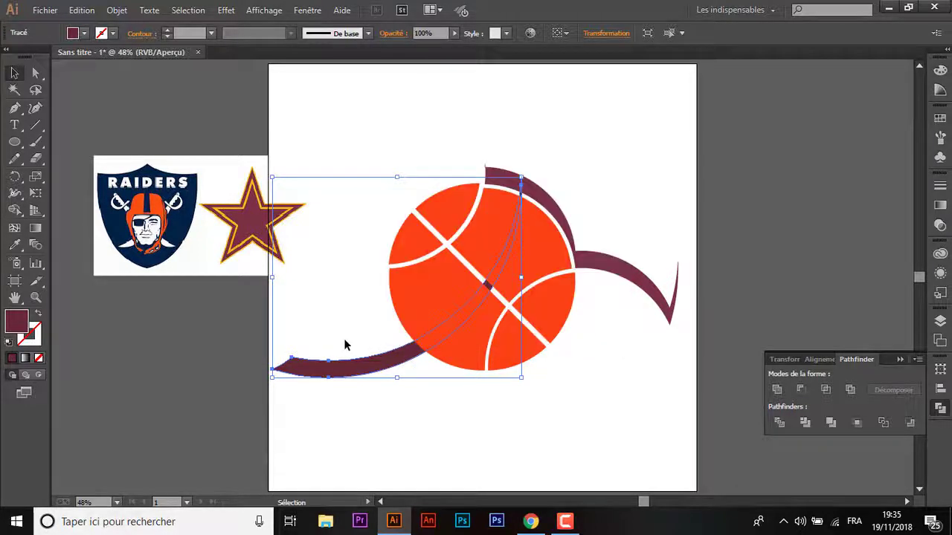
# - Mirror the arc across the vertical axis and rotate it clockwise to hug the ball
pyautogui.rightClick(349, 362)
pyautogui.moveTo(401, 317)
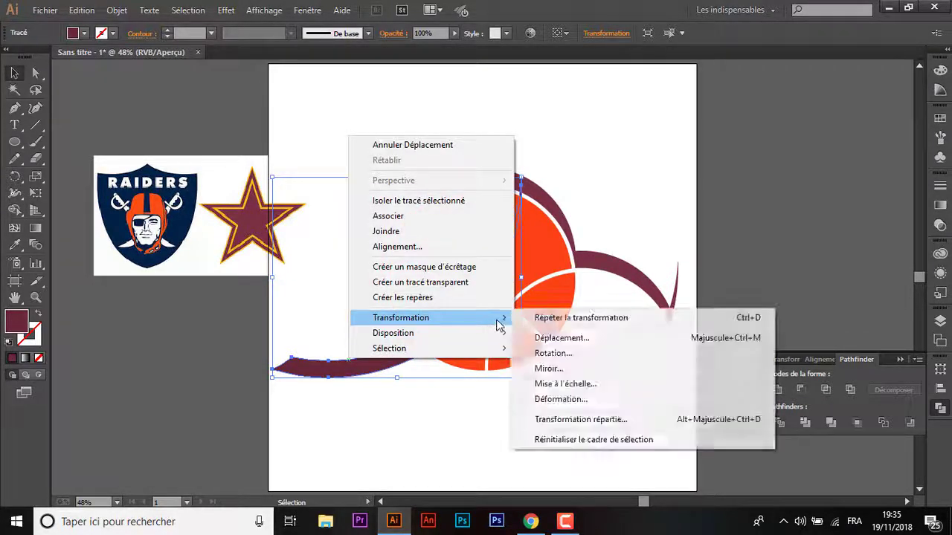
pyautogui.click(547, 368)
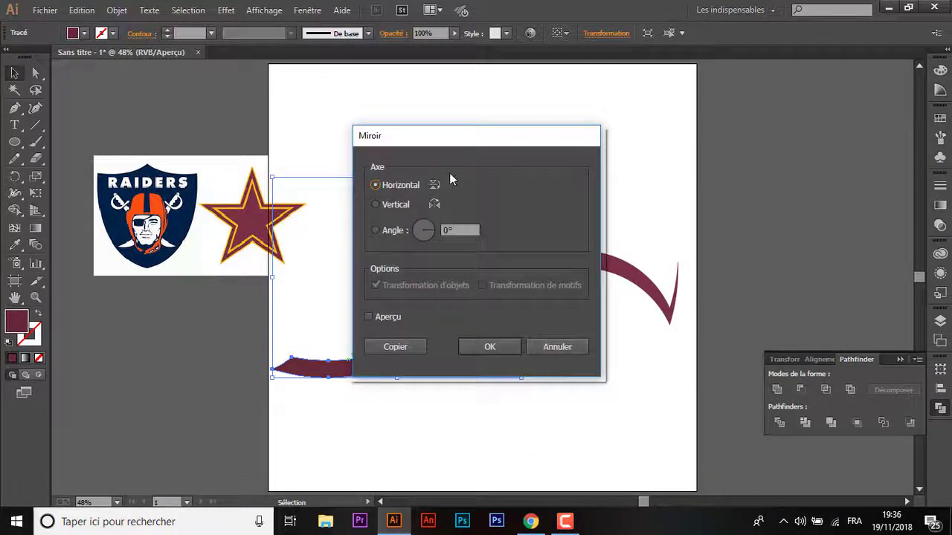
pyautogui.click(394, 205)
pyautogui.click(487, 346)
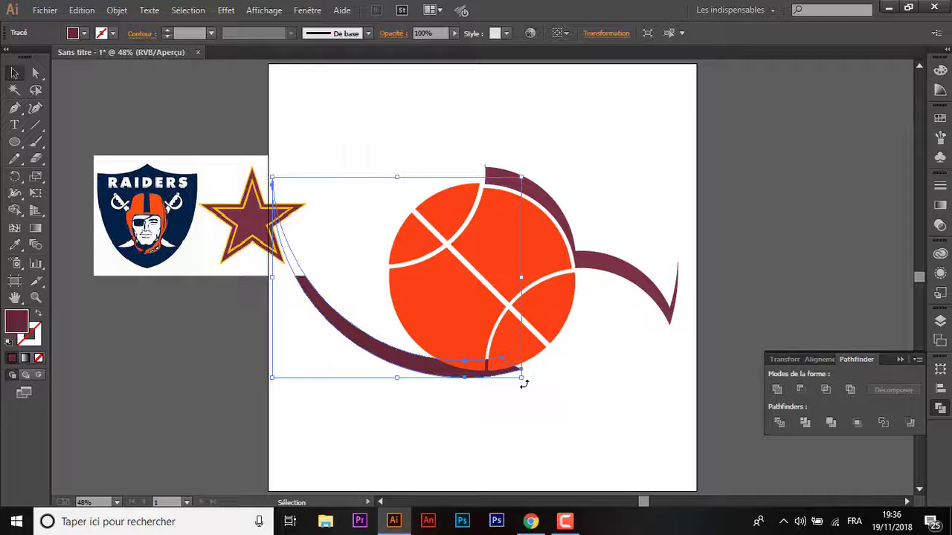
pyautogui.moveTo(523, 384)
pyautogui.mouseDown()
pyautogui.moveTo(452, 398)
pyautogui.moveTo(487, 392)
pyautogui.mouseUp()
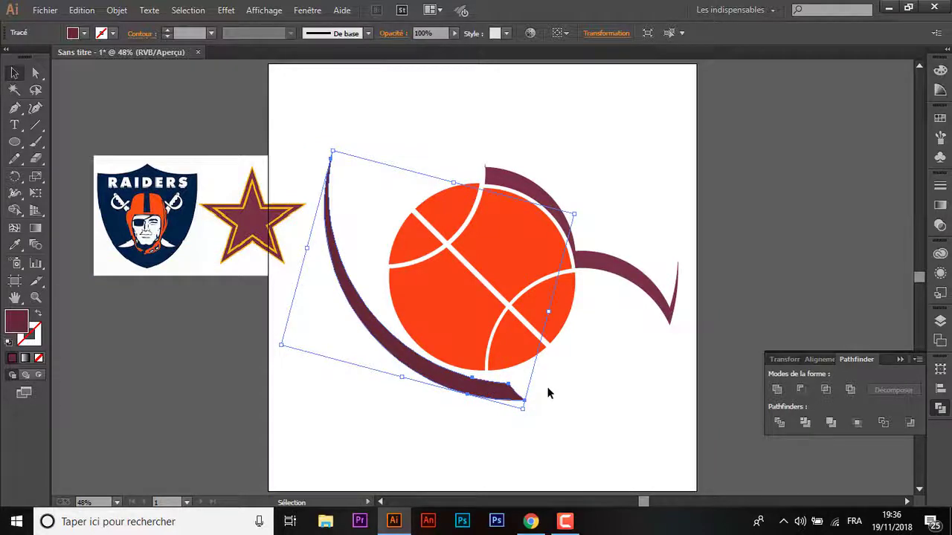
pyautogui.click(547, 393)
pyautogui.click(658, 304)
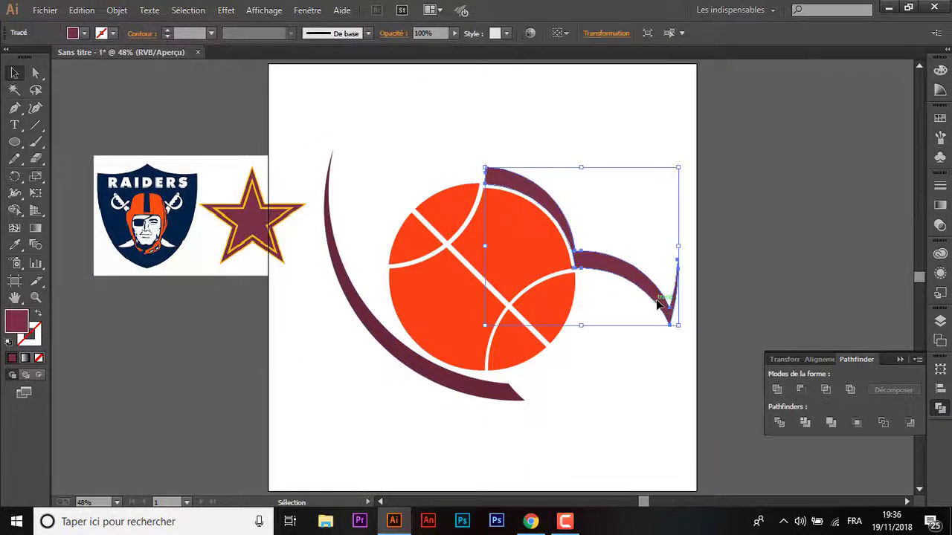
# - Delete the right swoosh and move the ball and arc further right
pyautogui.press('Delete')
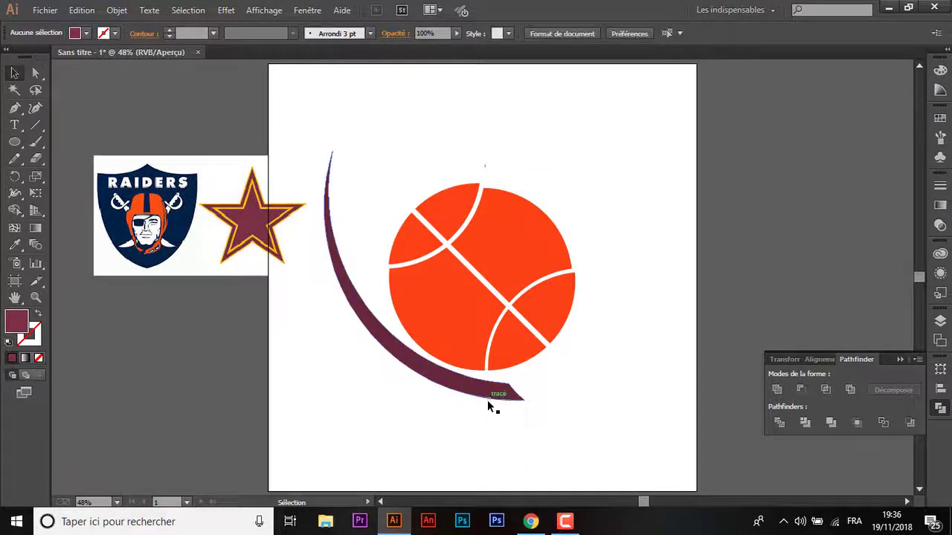
pyautogui.moveTo(503, 394); pyautogui.dragTo(466, 362)
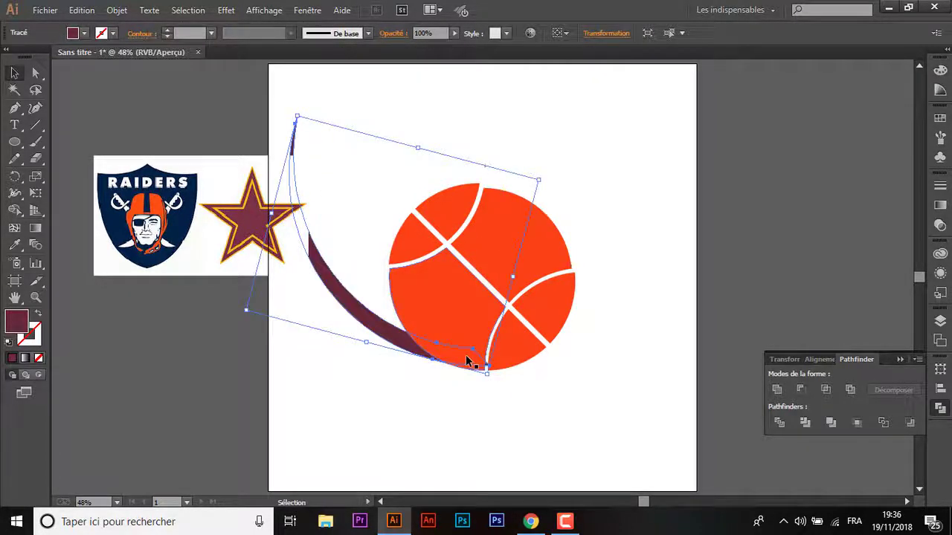
pyautogui.moveTo(632, 393)
pyautogui.mouseDown()
pyautogui.moveTo(376, 218)
pyautogui.moveTo(339, 147)
pyautogui.mouseUp()
pyautogui.moveTo(335, 294); pyautogui.dragTo(395, 292)
pyautogui.click(391, 376)
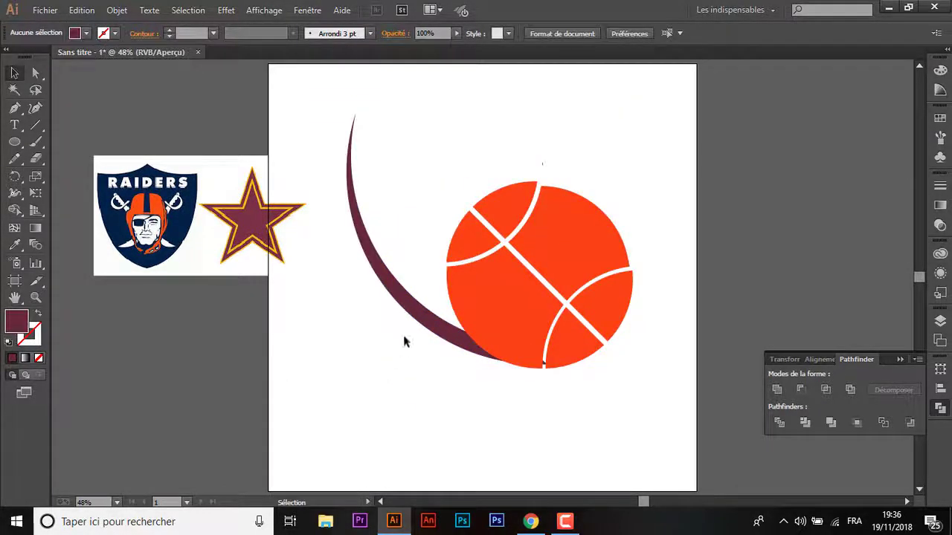
# - Drag a copy of the maroon arc upward to stack above the original
pyautogui.click(407, 307)
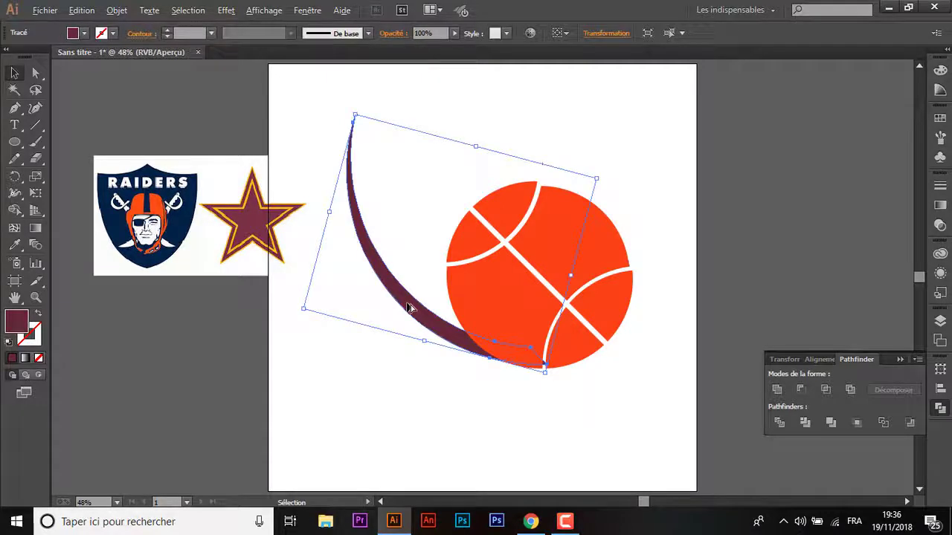
pyautogui.moveTo(407, 307)
pyautogui.mouseDown()
pyautogui.moveTo(408, 283)
pyautogui.moveTo(424, 270)
pyautogui.moveTo(435, 276)
pyautogui.moveTo(459, 242)
pyautogui.mouseUp()
pyautogui.click(379, 345)
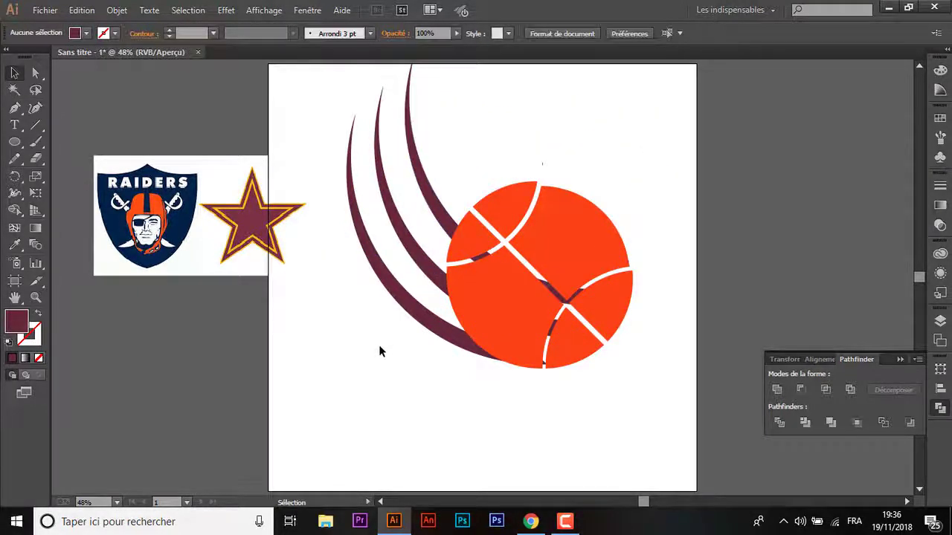
# - Delete the tiny stray path above the ball
pyautogui.hotkey('ctrl', '-')
pyautogui.hotkey('ctrl', '-')
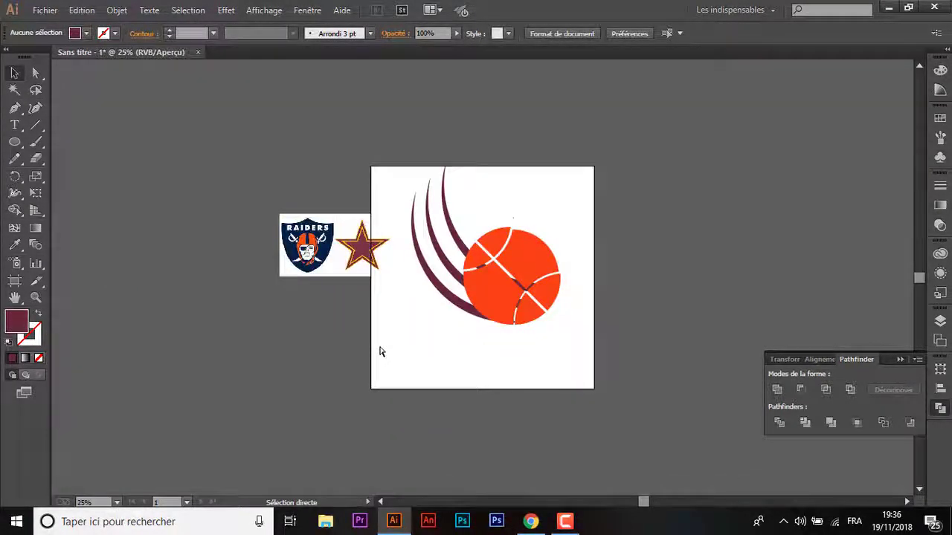
pyautogui.hotkey('ctrl', '0')
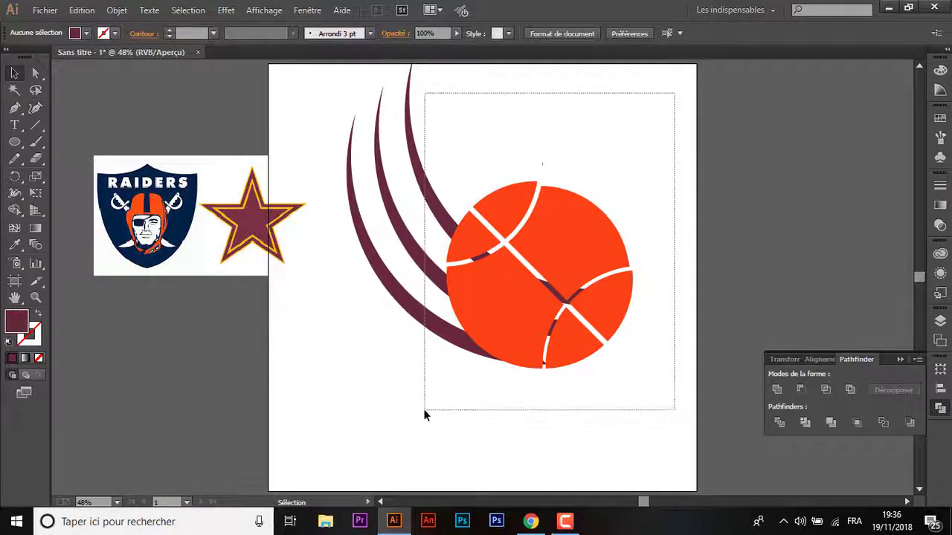
pyautogui.moveTo(426, 388)
pyautogui.mouseDown()
pyautogui.moveTo(637, 344)
pyautogui.moveTo(381, 405)
pyautogui.mouseUp()
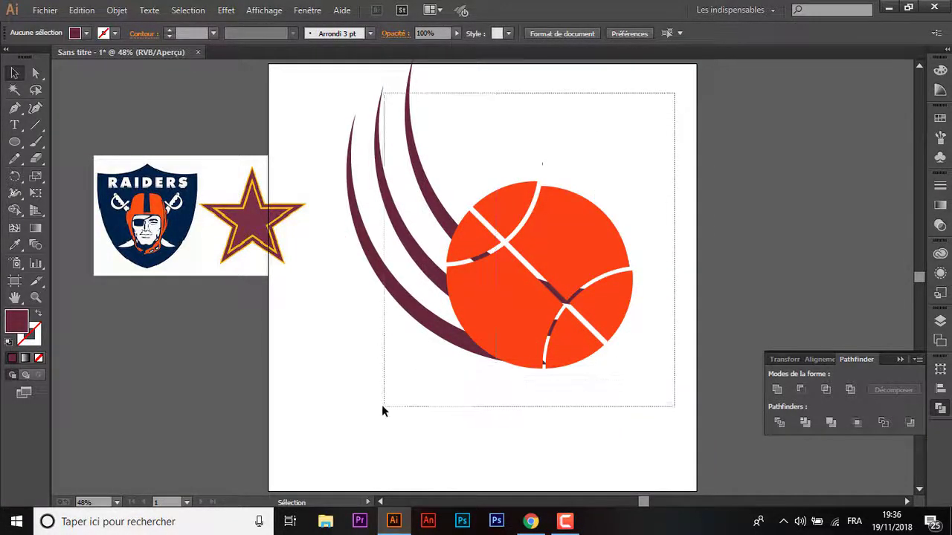
pyautogui.press('v')
pyautogui.hotkey('ctrl', '+')
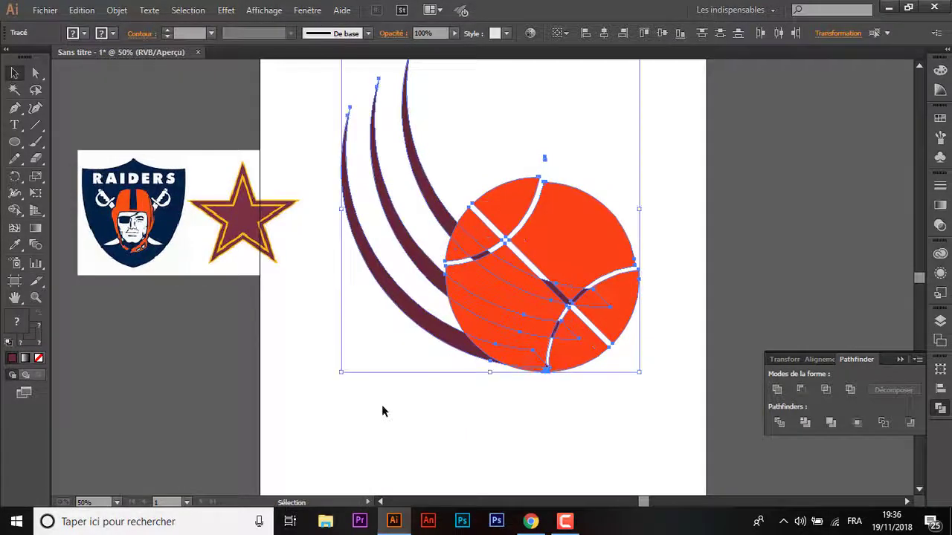
pyautogui.click(597, 124)
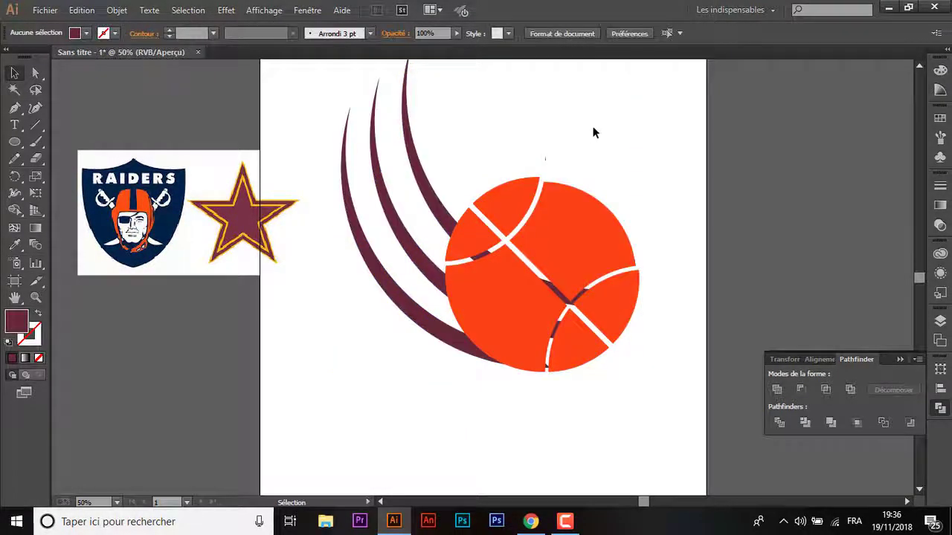
pyautogui.moveTo(531, 167); pyautogui.dragTo(529, 169)
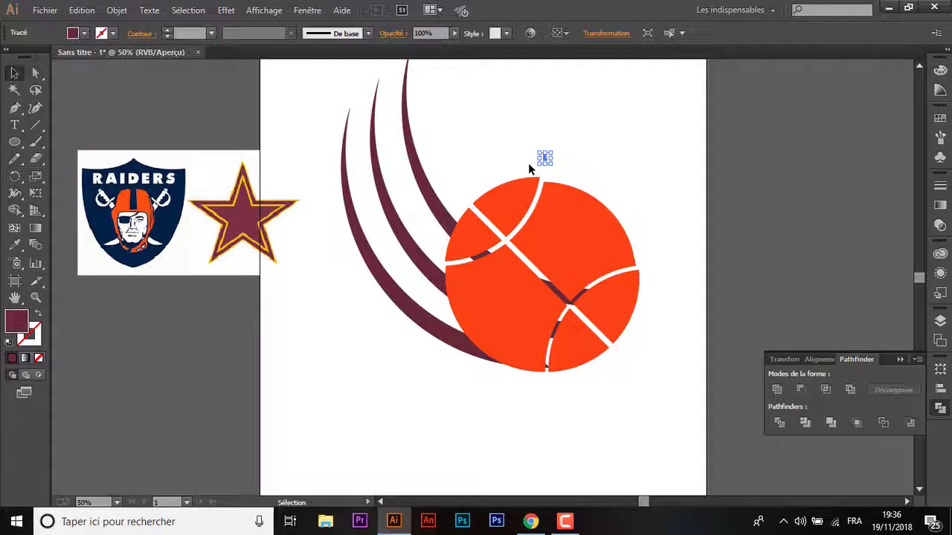
pyautogui.press('Delete')
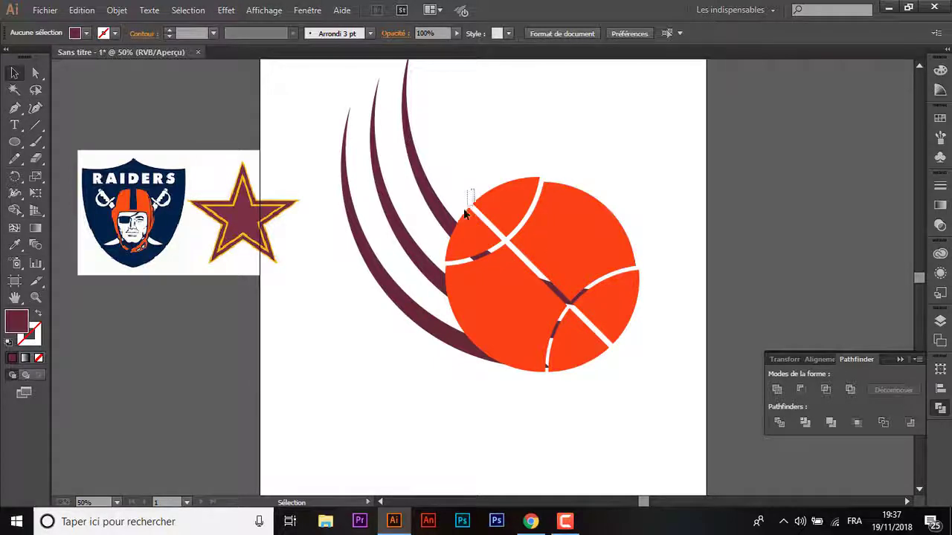
# - Divide the ball and maroon arcs where they overlap and ungroup the pieces
pyautogui.click(490, 216)
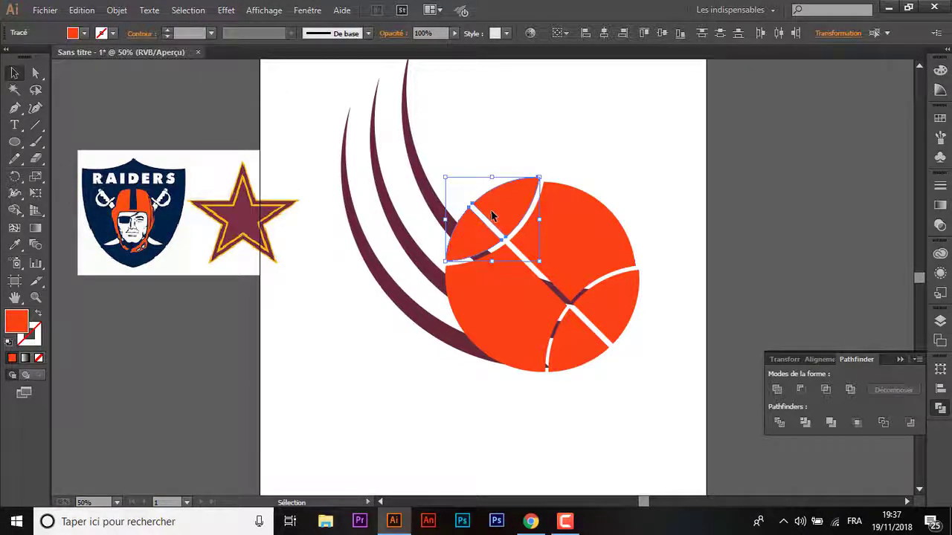
pyautogui.click(489, 172)
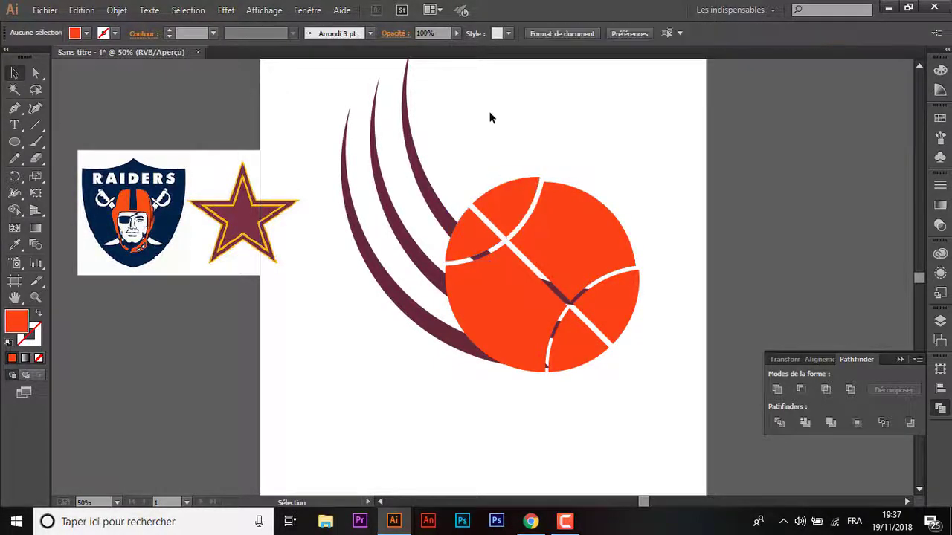
pyautogui.scroll(-1, 664, 360)
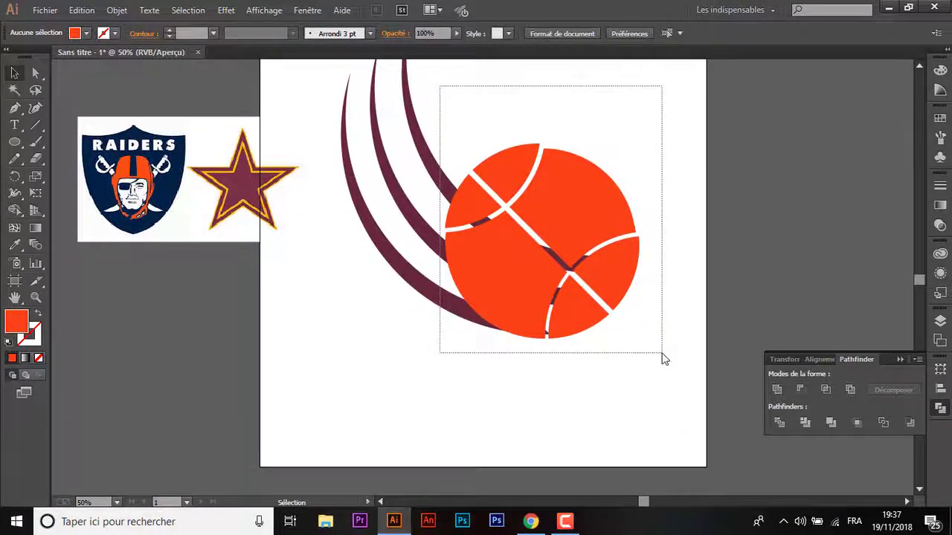
pyautogui.moveTo(664, 360); pyautogui.dragTo(662, 354)
pyautogui.click(779, 424)
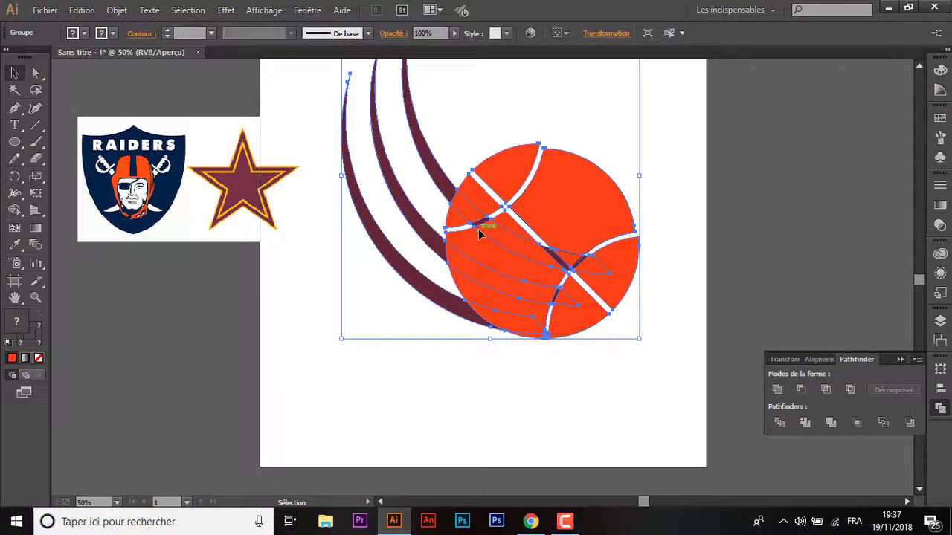
pyautogui.rightClick(480, 228)
pyautogui.click(515, 313)
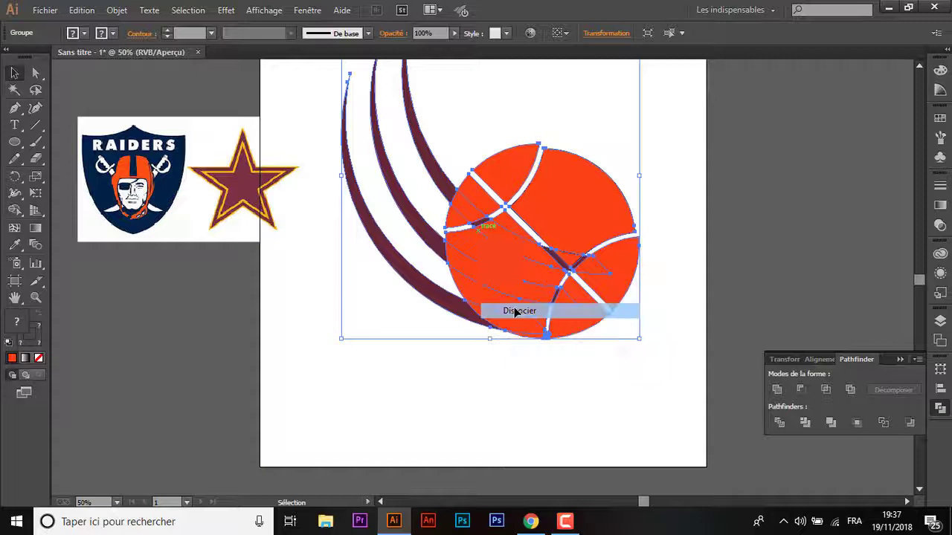
pyautogui.click(576, 341)
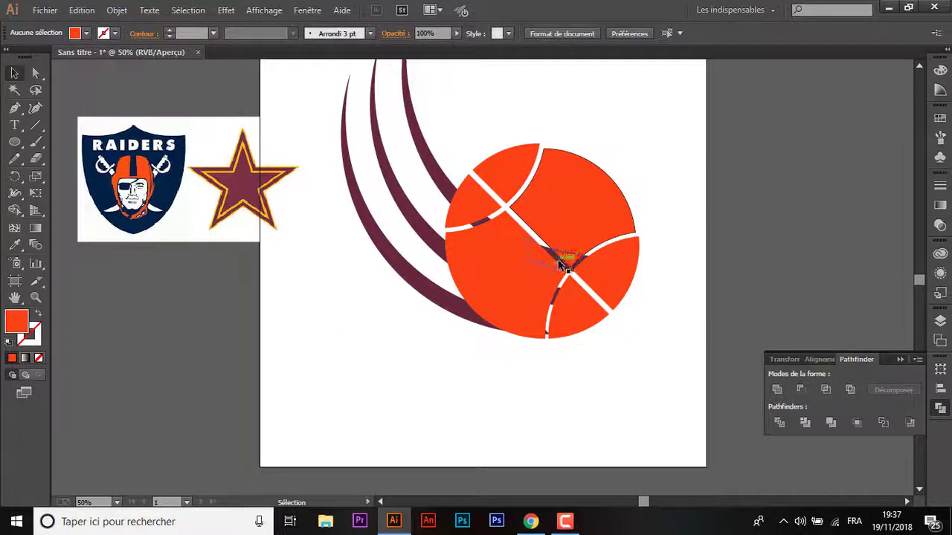
pyautogui.click(560, 260)
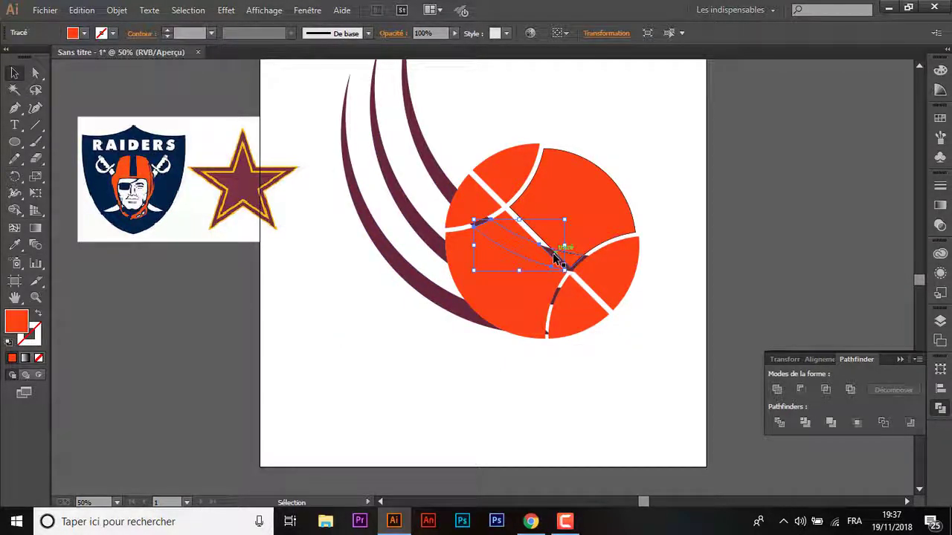
# - Delete each maroon sliver left in the ball's white seam gaps
pyautogui.press('a')
pyautogui.hotkey('ctrl', '+')
pyautogui.hotkey('ctrl', '+')
pyautogui.press('v')
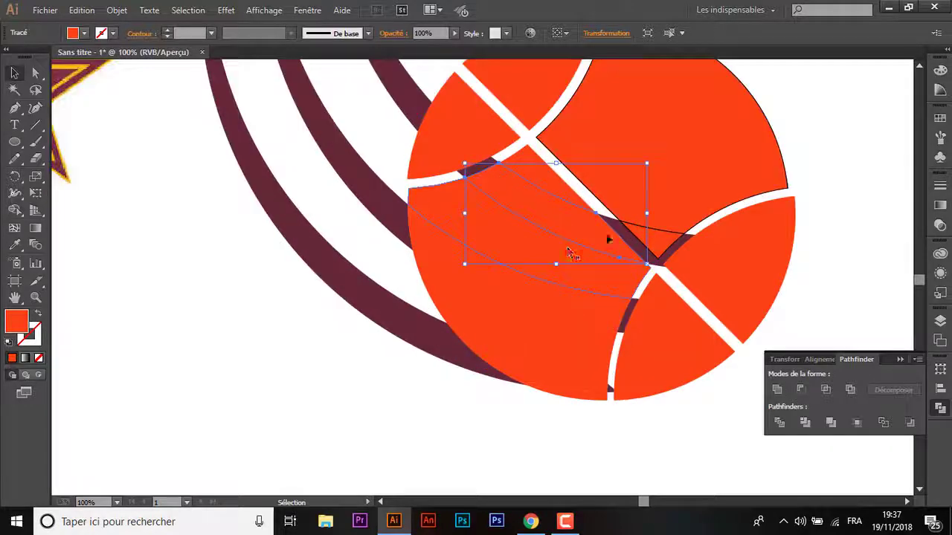
pyautogui.click(601, 208)
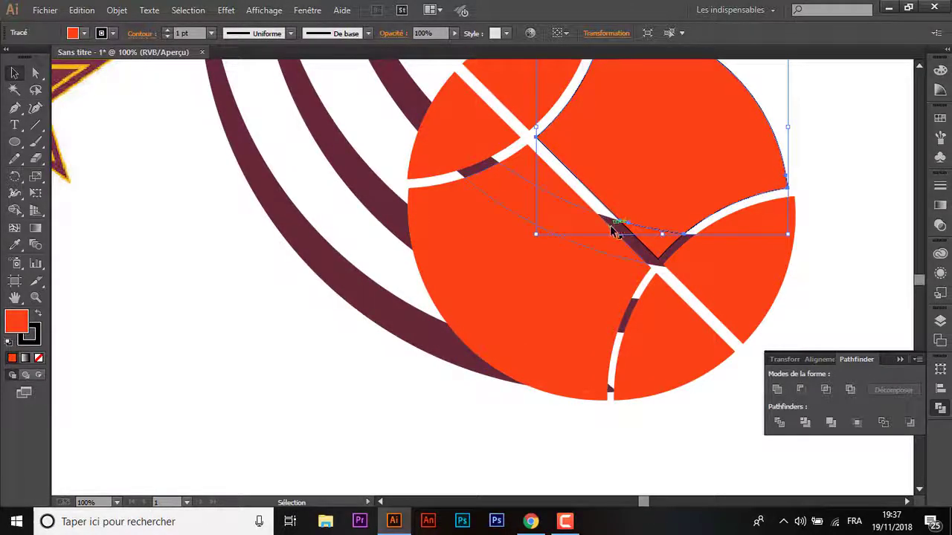
pyautogui.click(631, 245)
pyautogui.press('Delete')
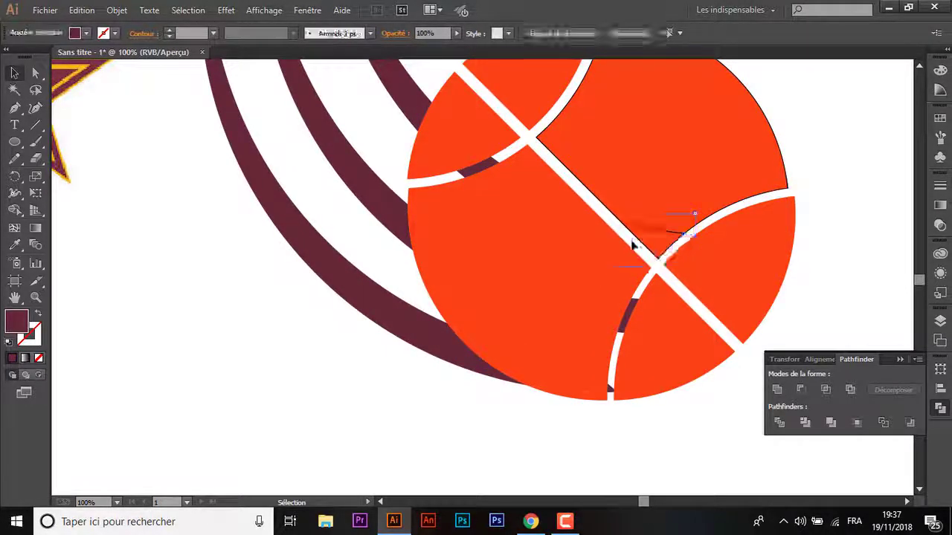
pyautogui.click(622, 325)
pyautogui.press('Delete')
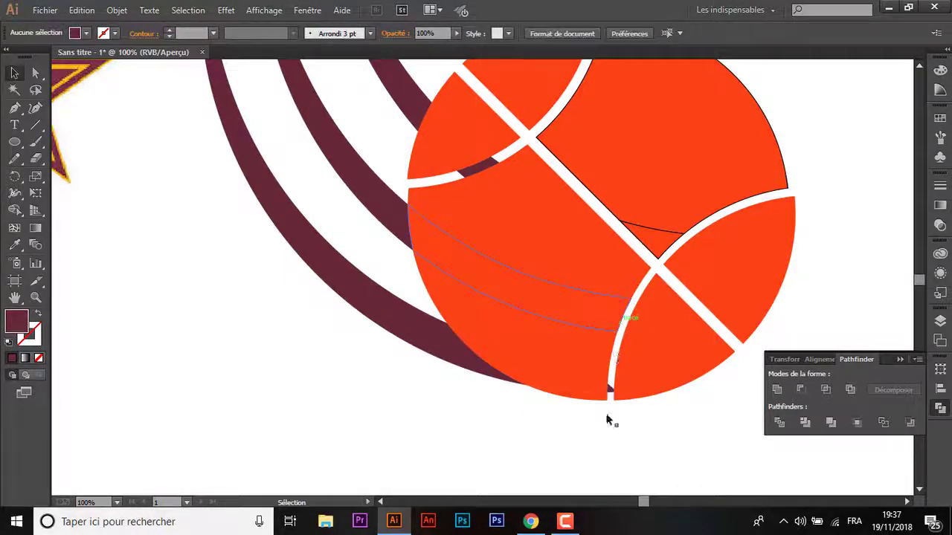
pyautogui.click(610, 386)
pyautogui.press('Delete')
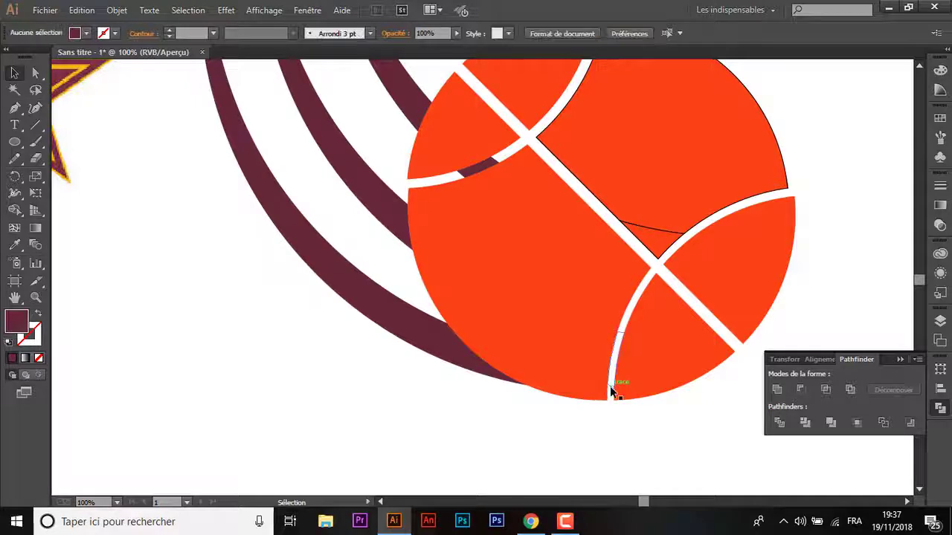
pyautogui.click(609, 386)
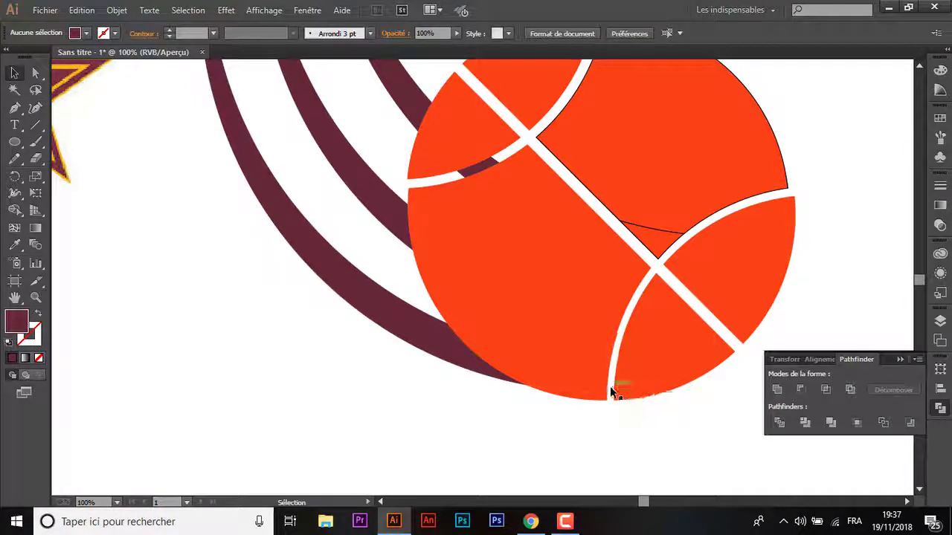
pyautogui.press('Delete')
pyautogui.click(610, 386)
pyautogui.press('Delete')
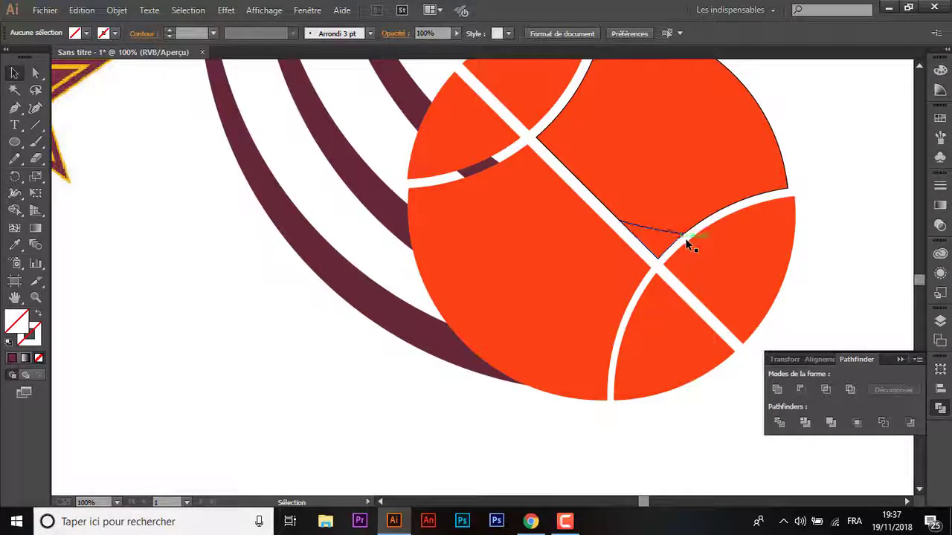
pyautogui.click(482, 163)
pyautogui.press('Delete')
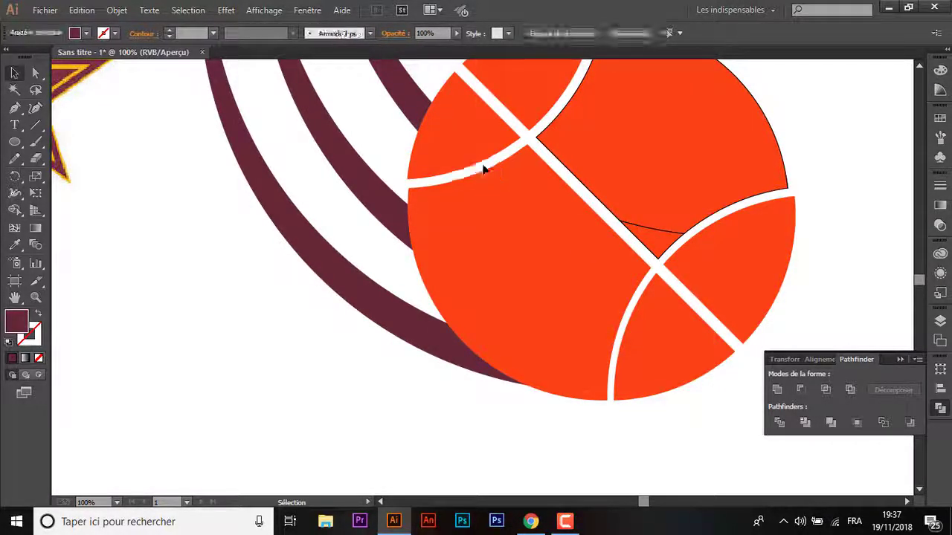
# - Give all the ball pieces the same orange fill with the Eyedropper
pyautogui.hotkey('ctrl', '-')
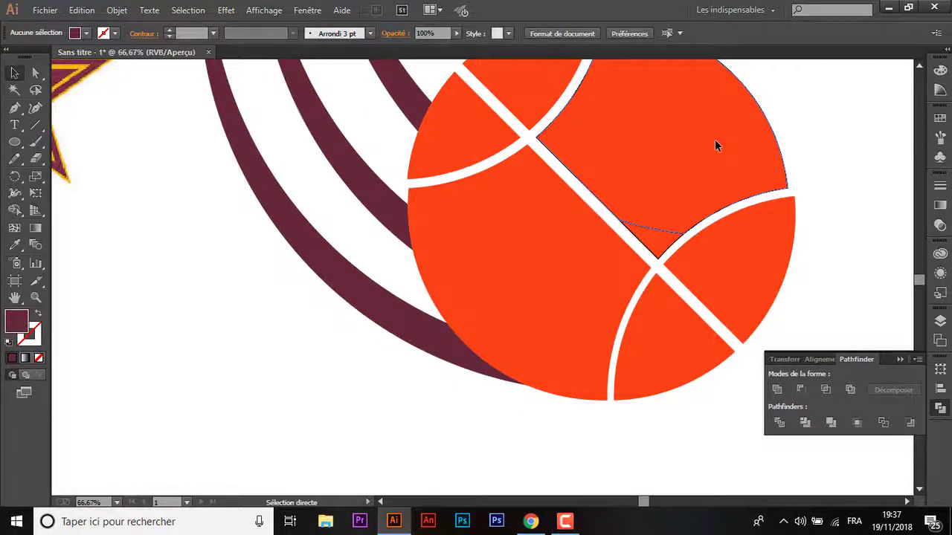
pyautogui.moveTo(707, 135); pyautogui.dragTo(606, 196)
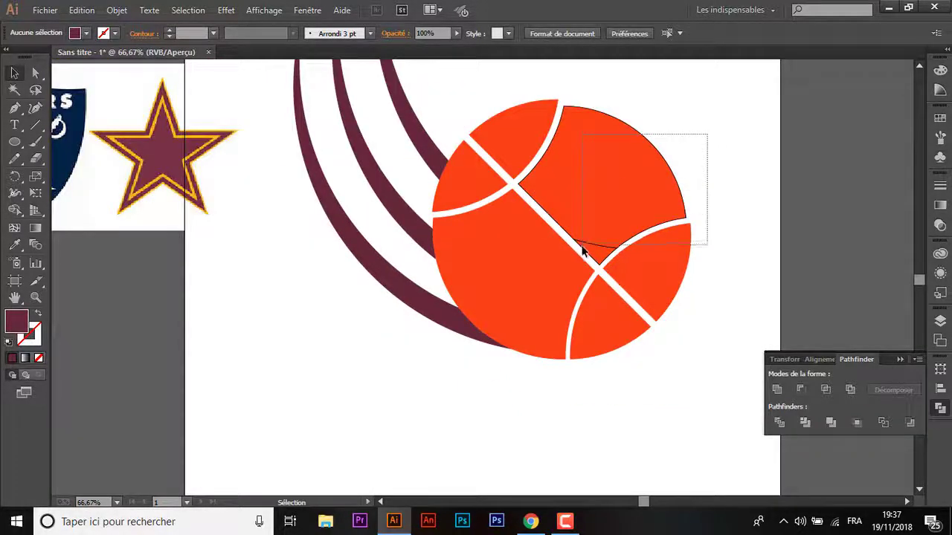
pyautogui.moveTo(583, 256); pyautogui.dragTo(584, 255)
pyautogui.press('i')
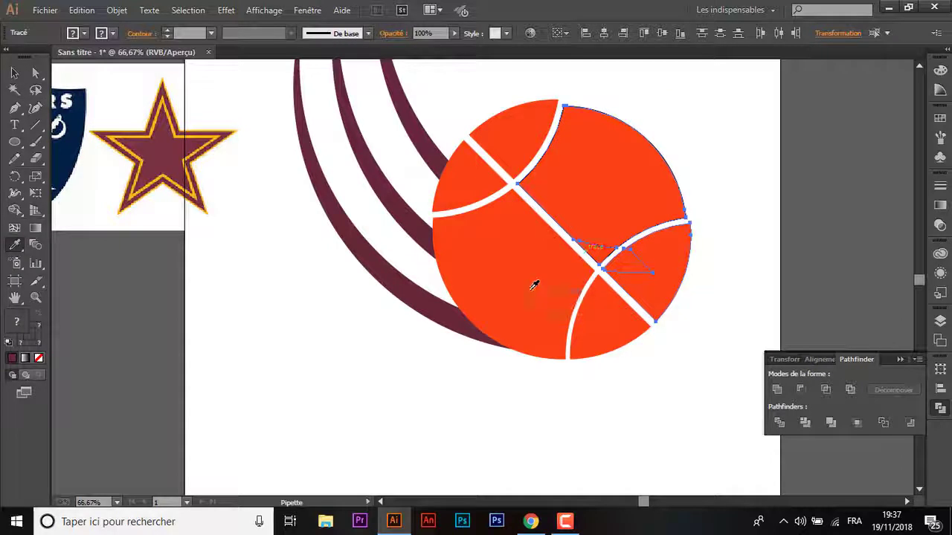
pyautogui.click(528, 260)
pyautogui.press('v')
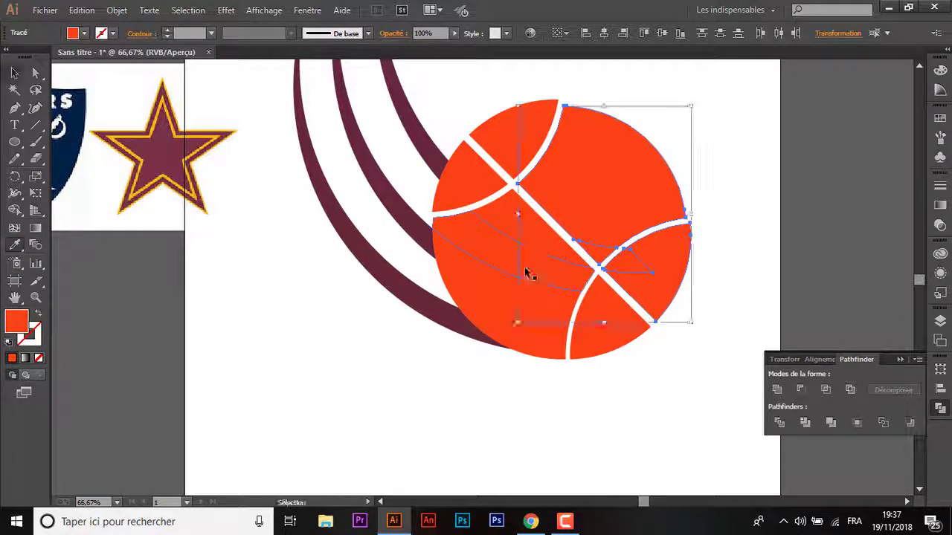
pyautogui.moveTo(672, 109); pyautogui.dragTo(623, 165)
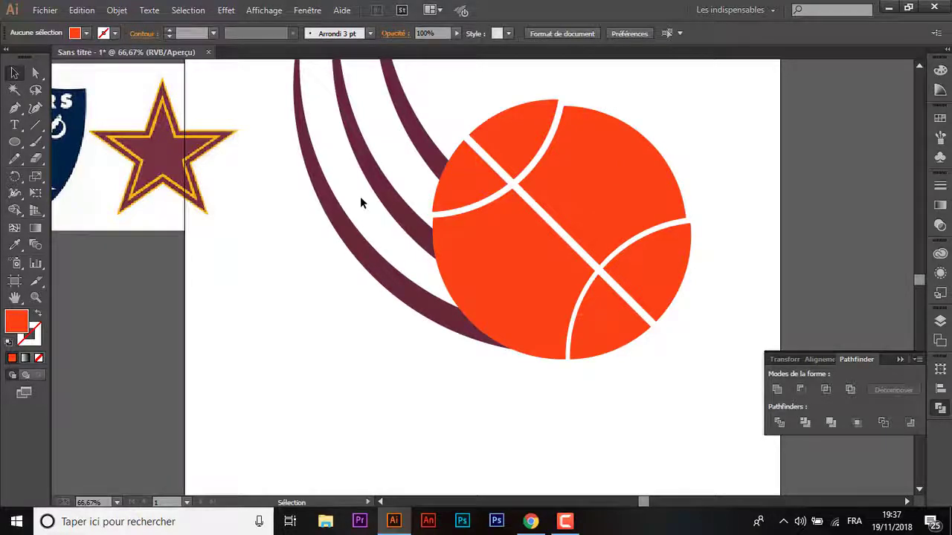
# - Group the three maroon arcs together
pyautogui.moveTo(407, 65); pyautogui.dragTo(290, 159)
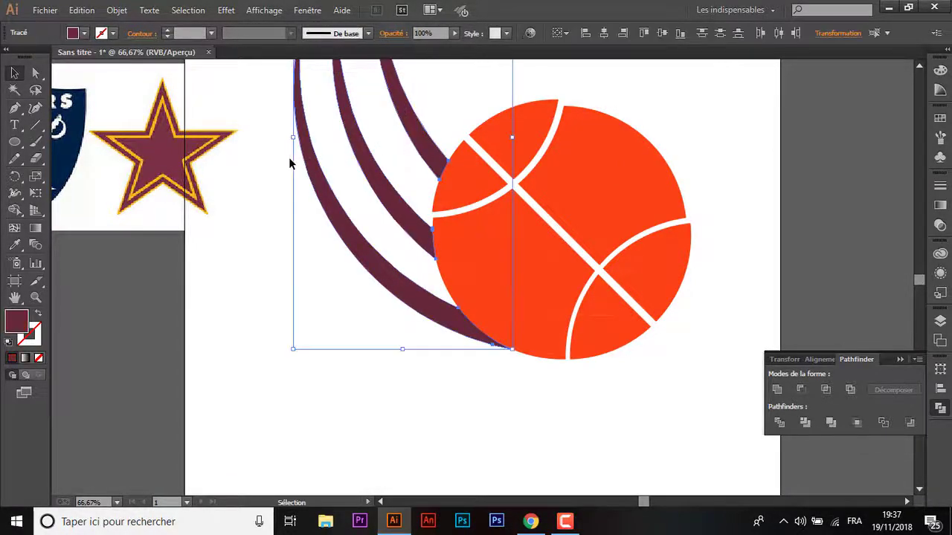
pyautogui.rightClick(289, 159)
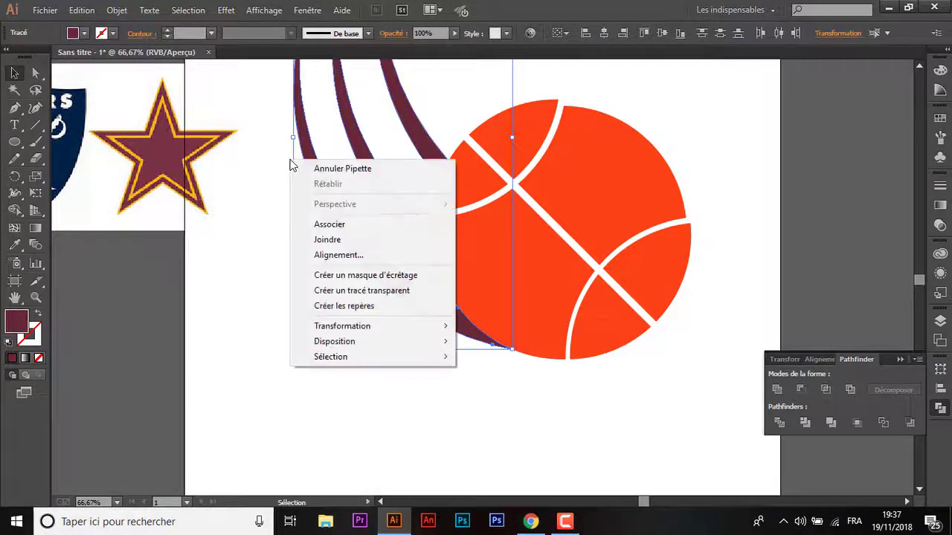
pyautogui.click(361, 223)
# - Hide the arcs group in the Layers panel, leaving the reference image visible
pyautogui.click(940, 321)
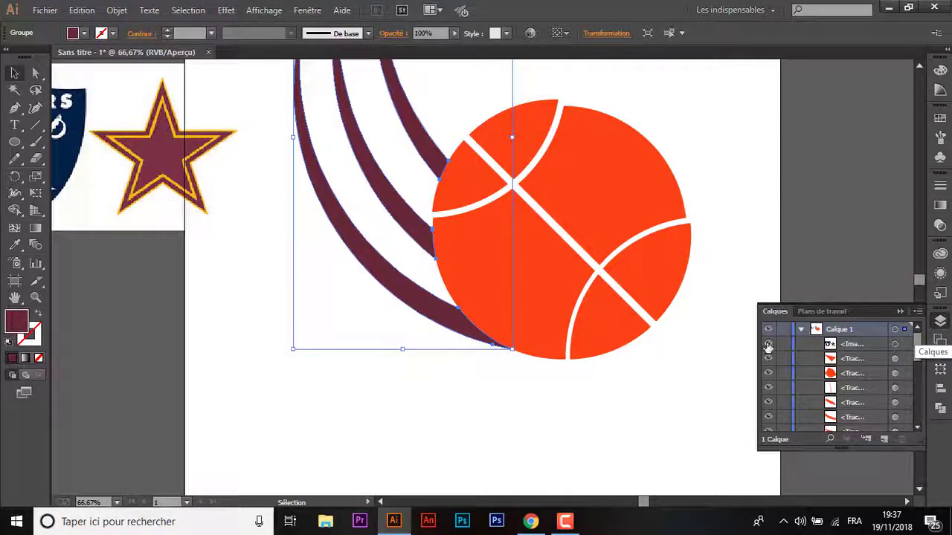
pyautogui.click(768, 345)
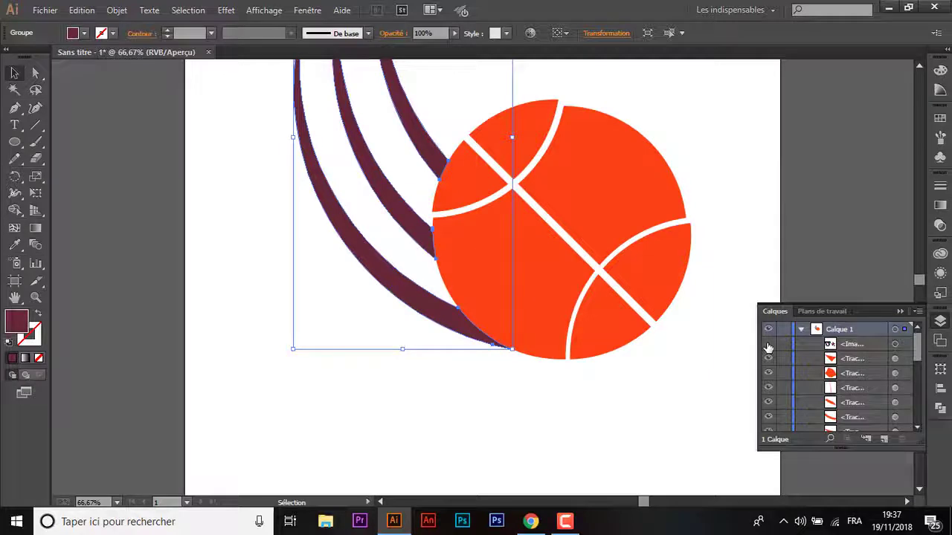
pyautogui.click(768, 345)
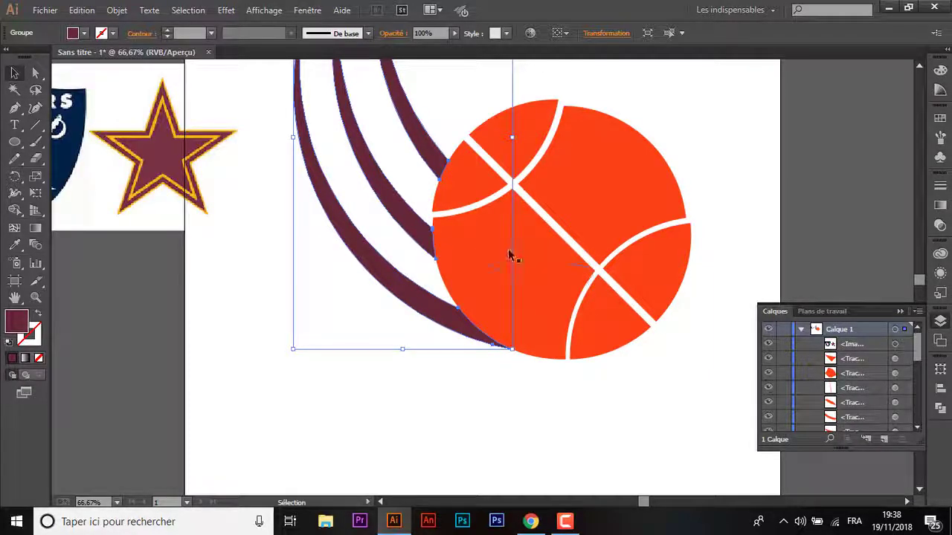
pyautogui.rightClick(398, 225)
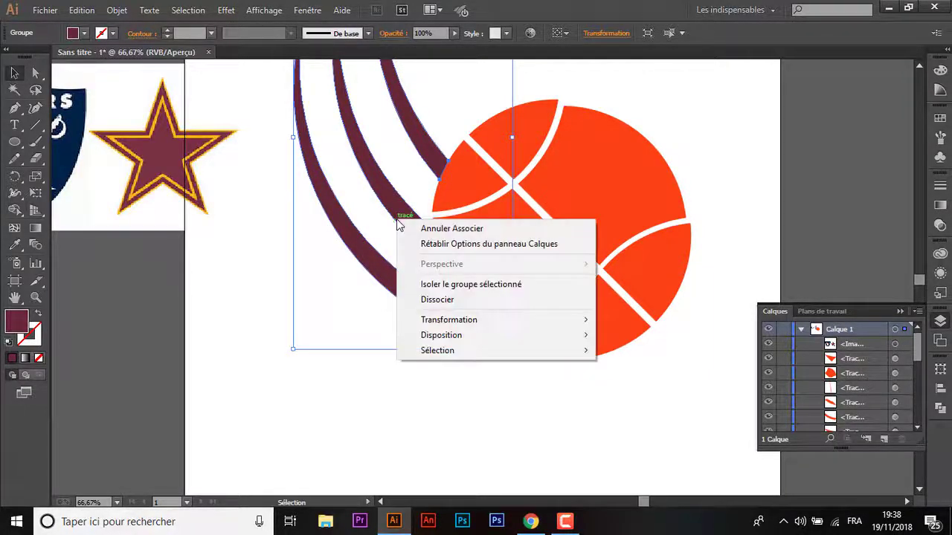
pyautogui.click(916, 349)
pyautogui.moveTo(916, 350); pyautogui.dragTo(920, 427)
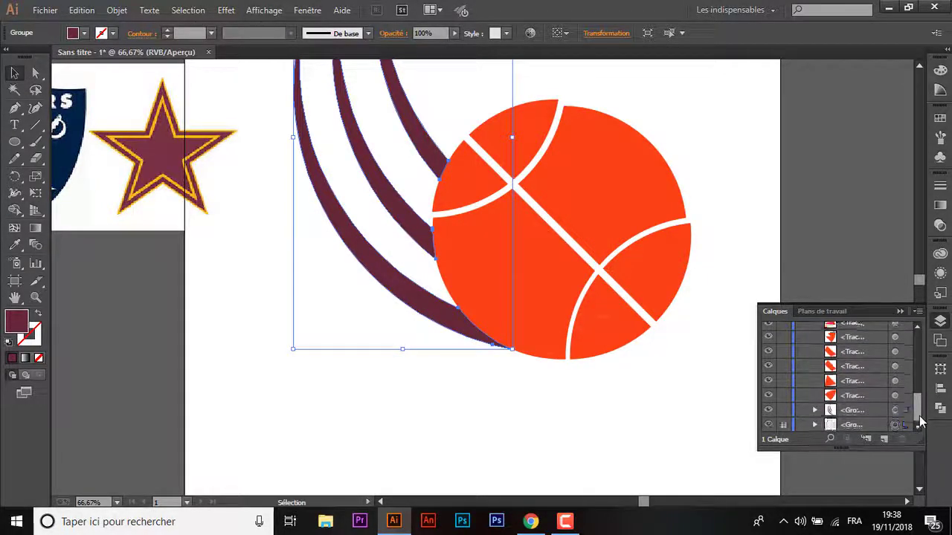
pyautogui.click(768, 409)
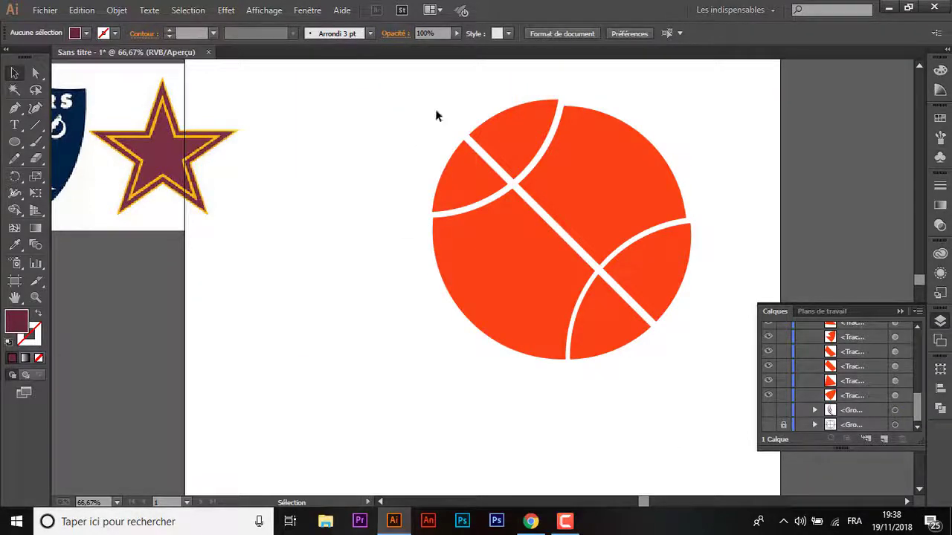
# - Unite the small upper-left ball section with its adjacent sliver
pyautogui.click(516, 141)
pyautogui.click(471, 178)
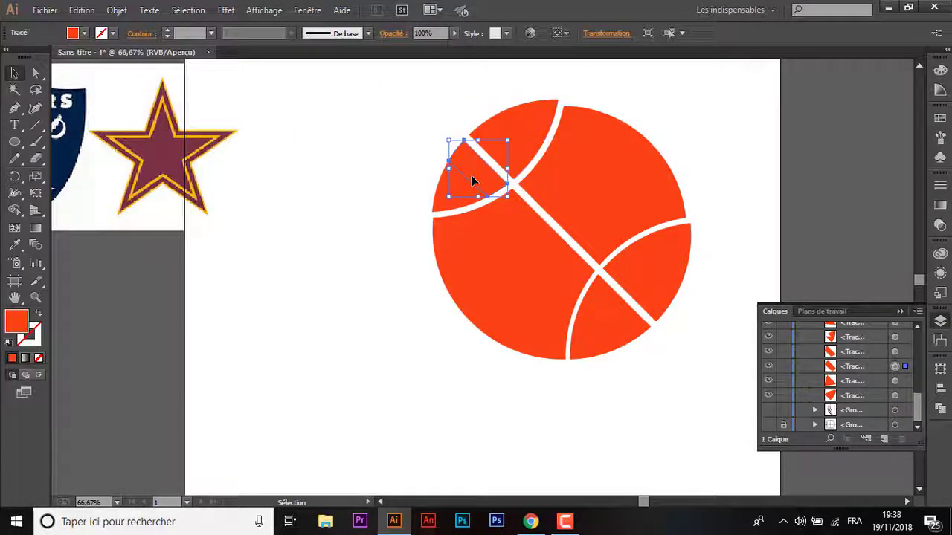
pyautogui.keyDown('shift'); pyautogui.click(462, 177); pyautogui.keyUp('shift')
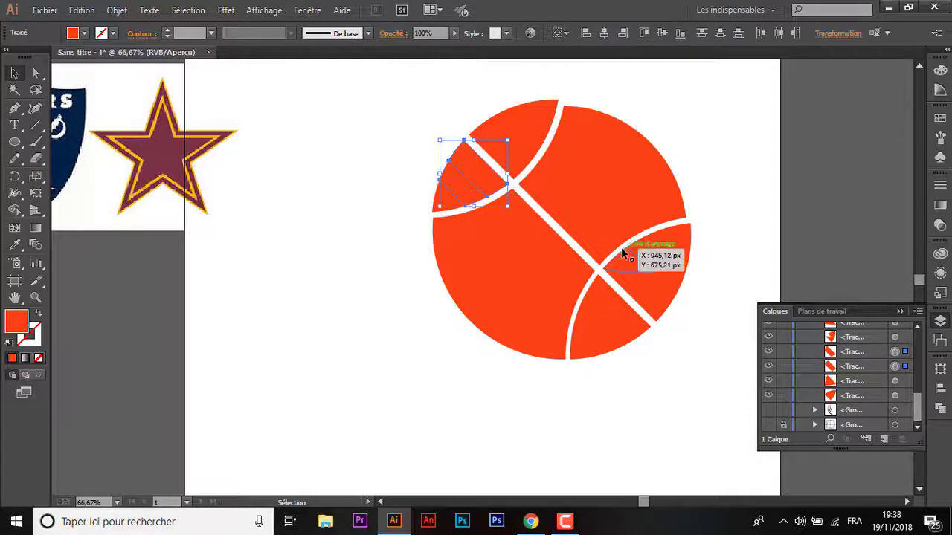
pyautogui.moveTo(452, 185); pyautogui.dragTo(465, 202)
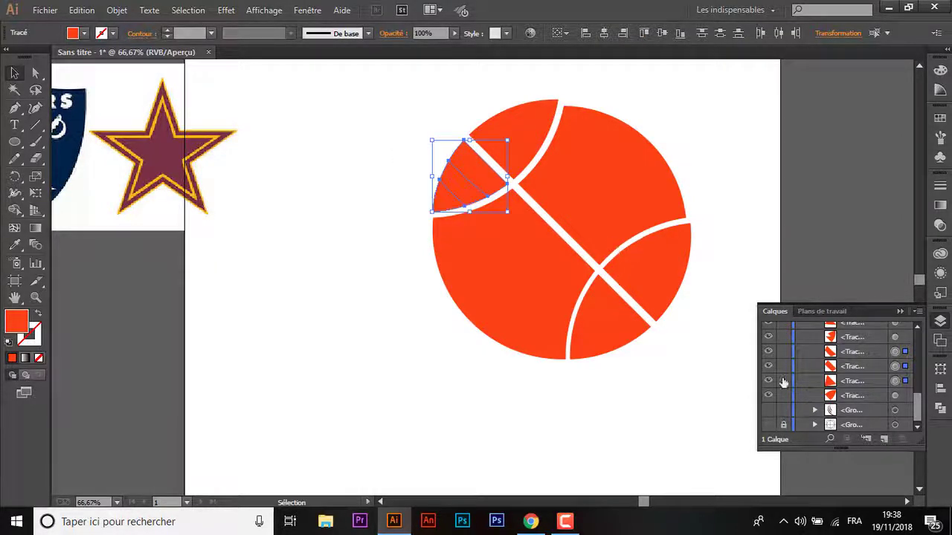
pyautogui.click(947, 407)
pyautogui.click(776, 389)
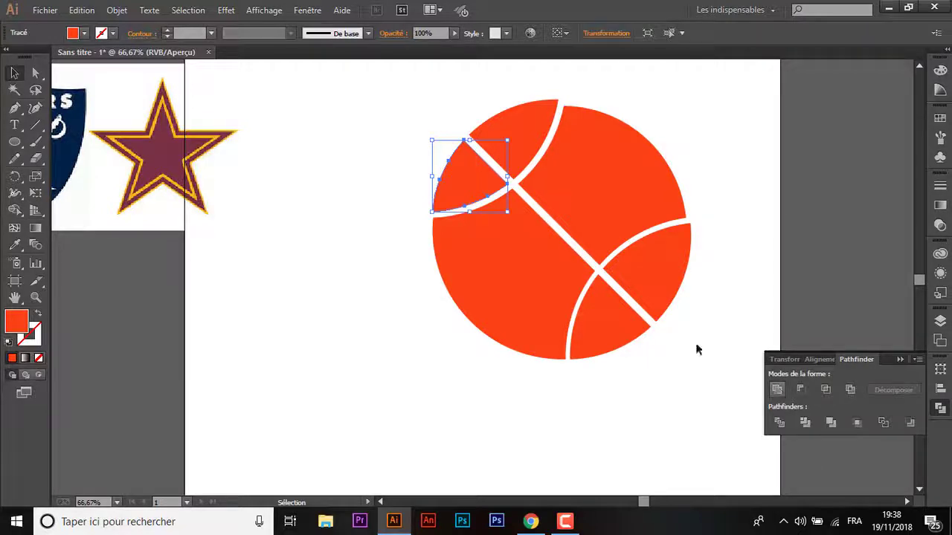
# - Merge the thin slivers at the seam intersection into their neighbouring piece
pyautogui.click(518, 114)
pyautogui.click(602, 208)
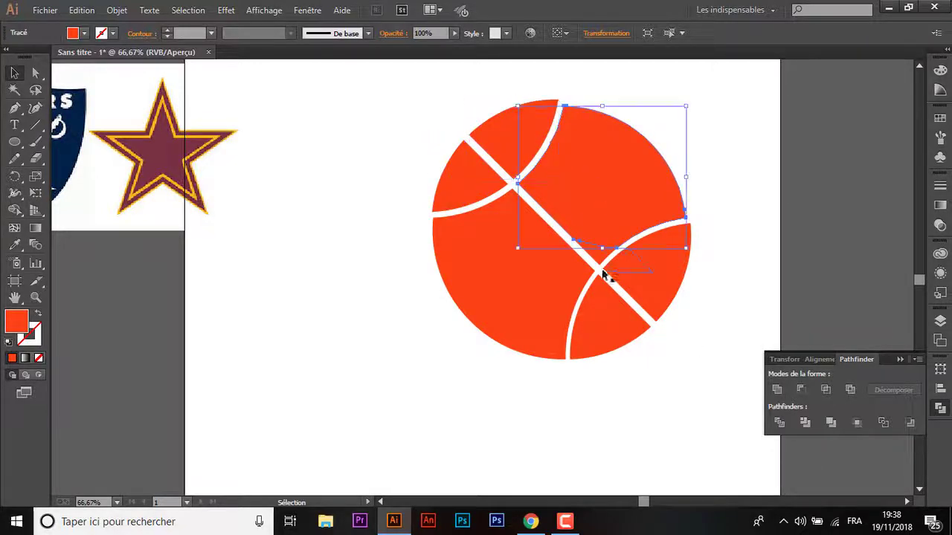
pyautogui.click(589, 262)
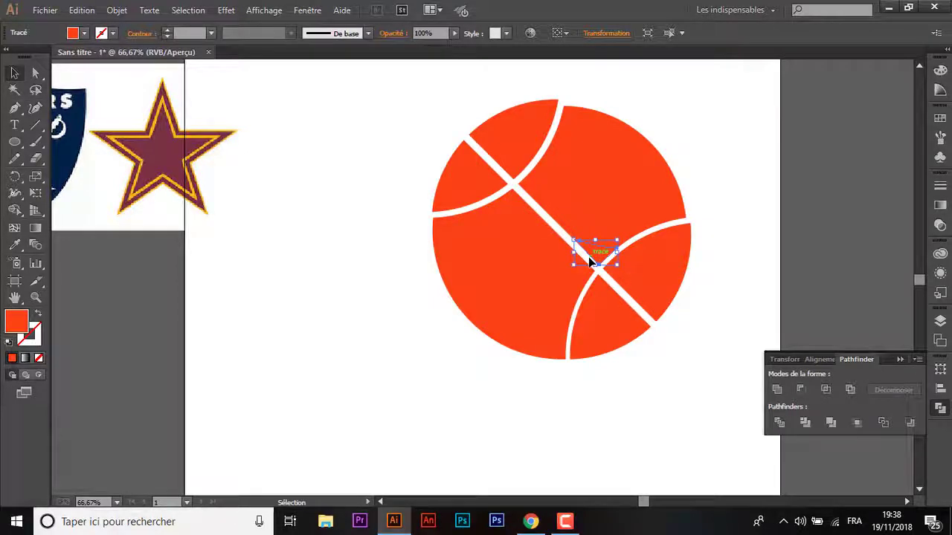
pyautogui.click(588, 262)
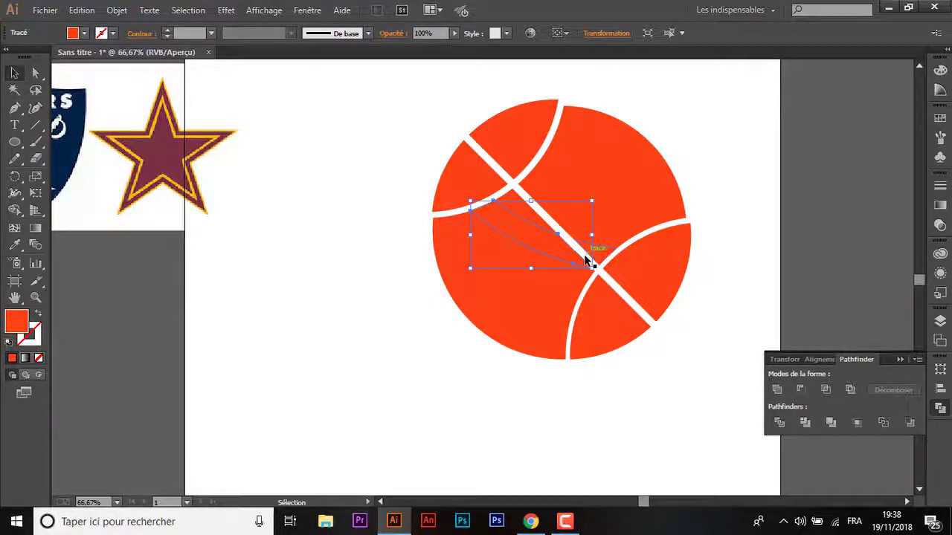
pyautogui.moveTo(586, 260); pyautogui.dragTo(597, 249)
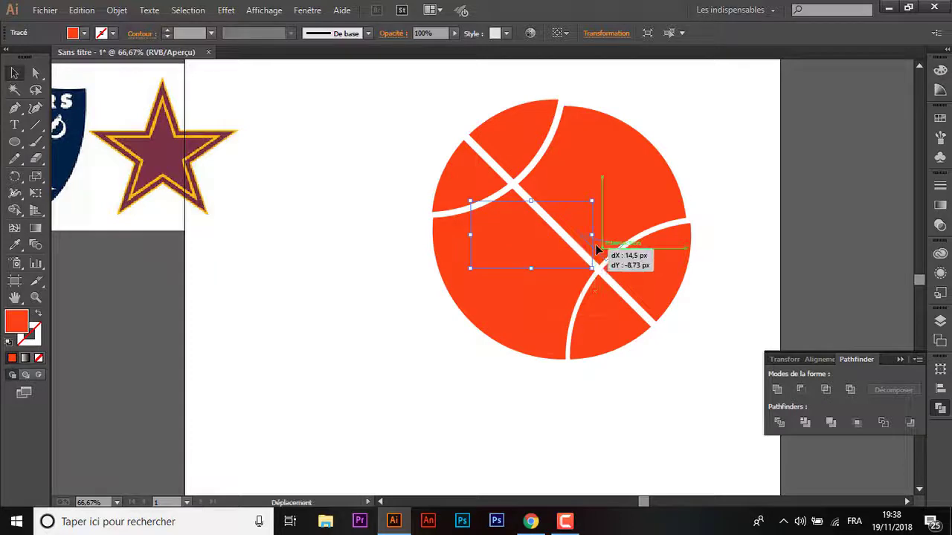
pyautogui.press('a')
pyautogui.click(597, 249)
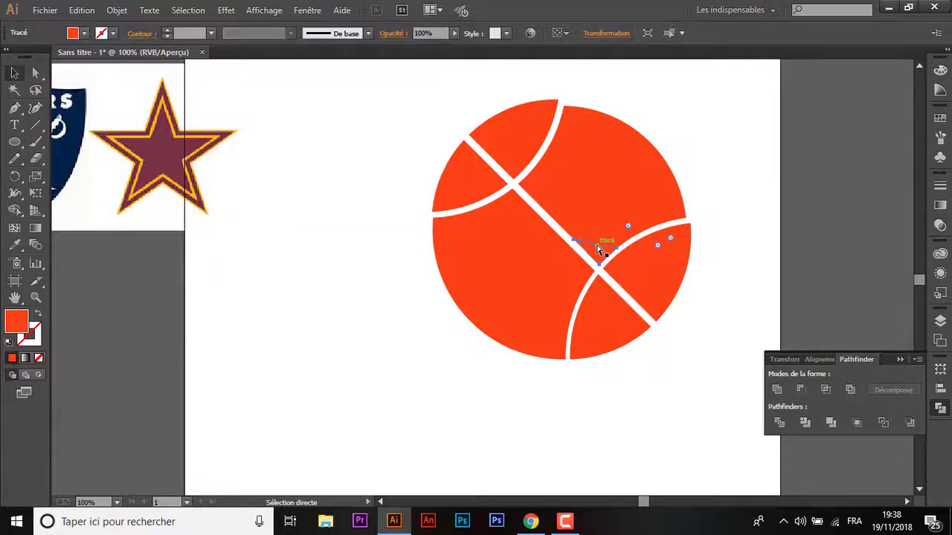
pyautogui.hotkey('ctrl', '+')
pyautogui.hotkey('ctrl', '+')
pyautogui.hotkey('ctrl', '+')
pyautogui.press('v')
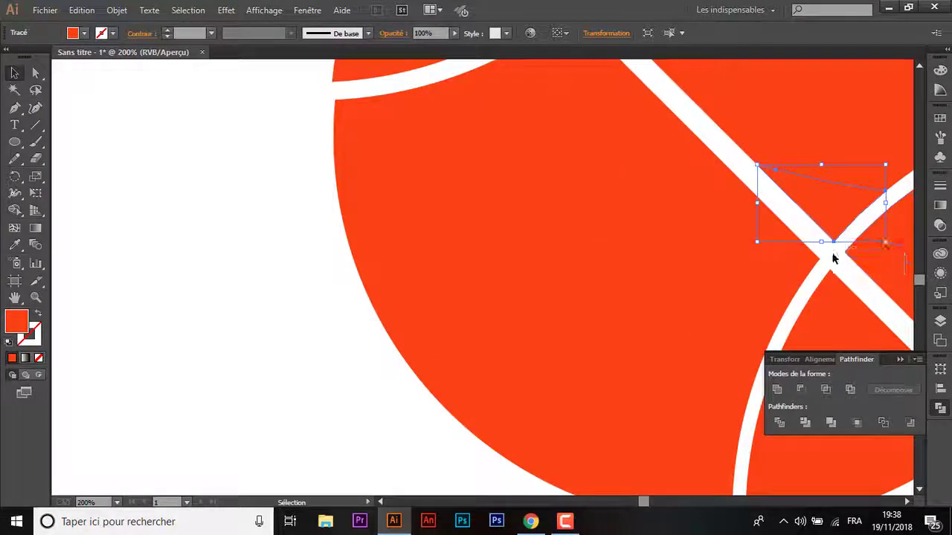
pyautogui.click(832, 256)
pyautogui.click(832, 216)
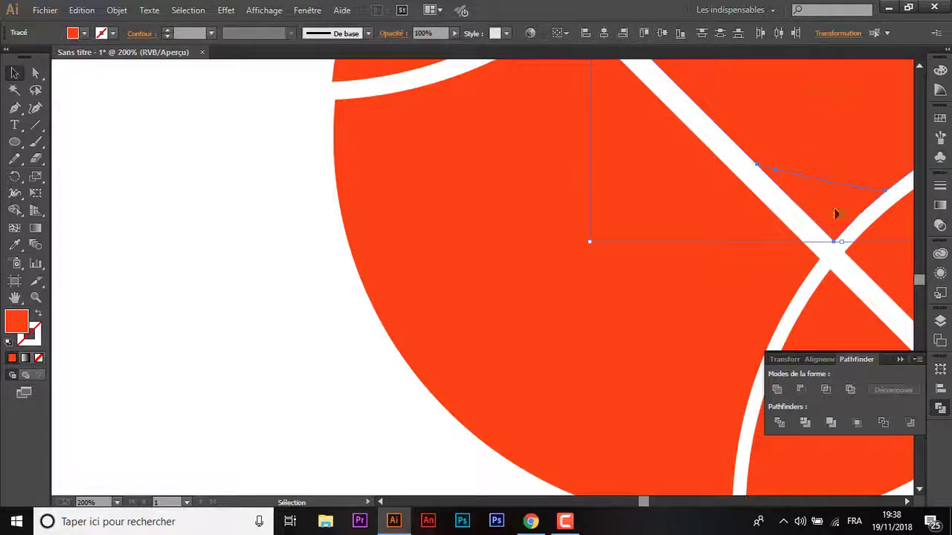
pyautogui.click(775, 394)
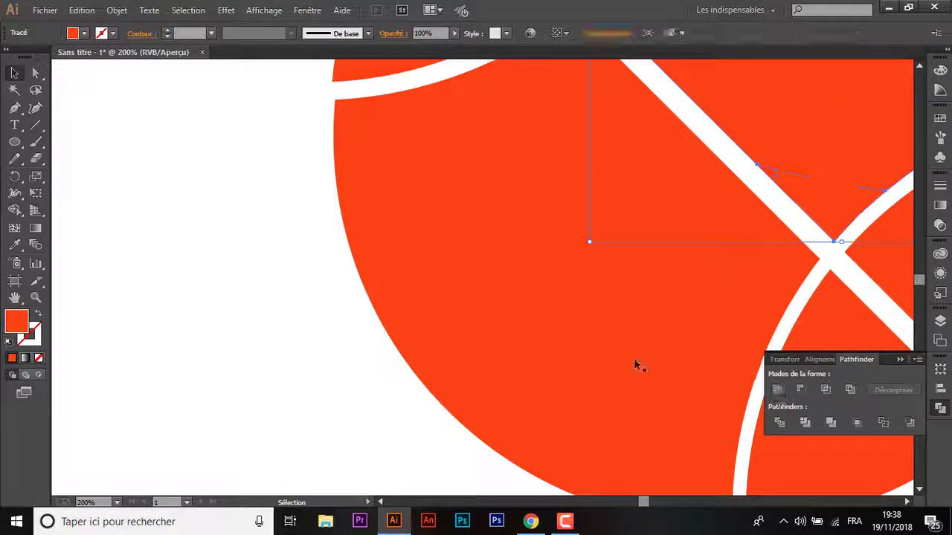
# - Unite the large left section's pieces and the neighbouring sliver into one shape
pyautogui.moveTo(555, 279); pyautogui.dragTo(538, 93)
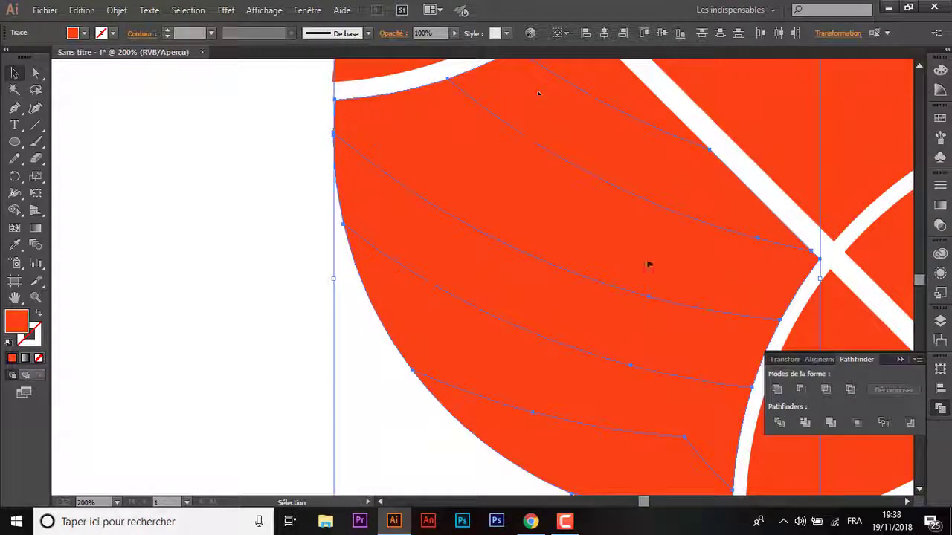
pyautogui.click(776, 389)
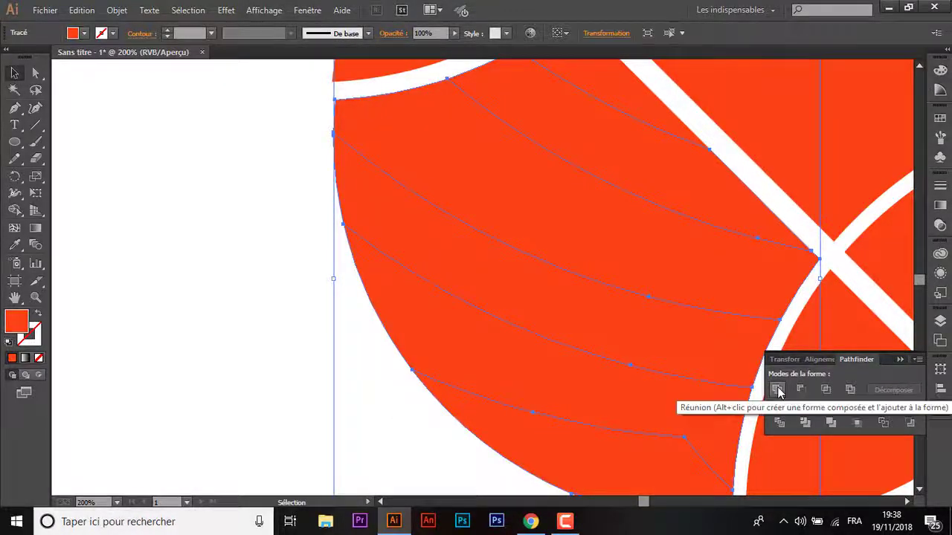
pyautogui.click(637, 127)
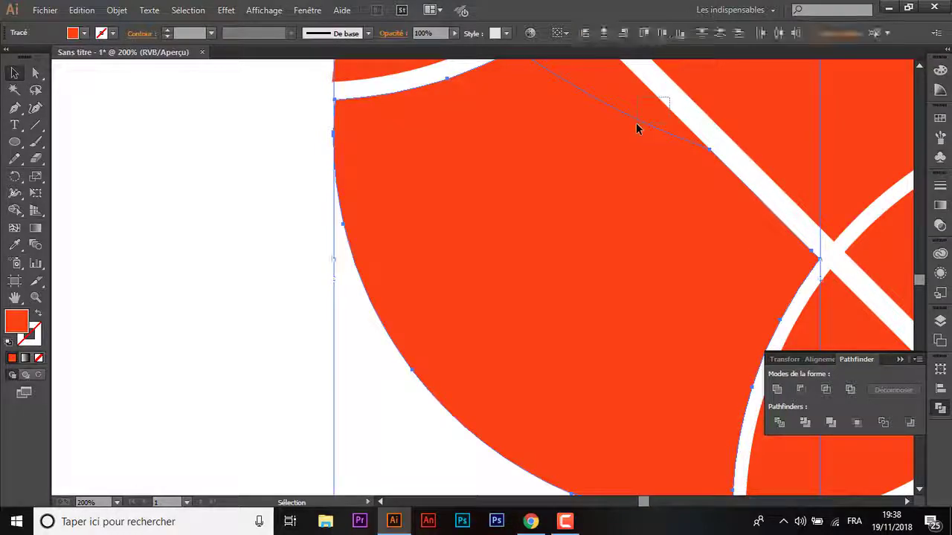
pyautogui.click(777, 388)
# - Unite the lower section and the right-hand section with their leftover small pieces
pyautogui.hotkey('ctrl', '1')
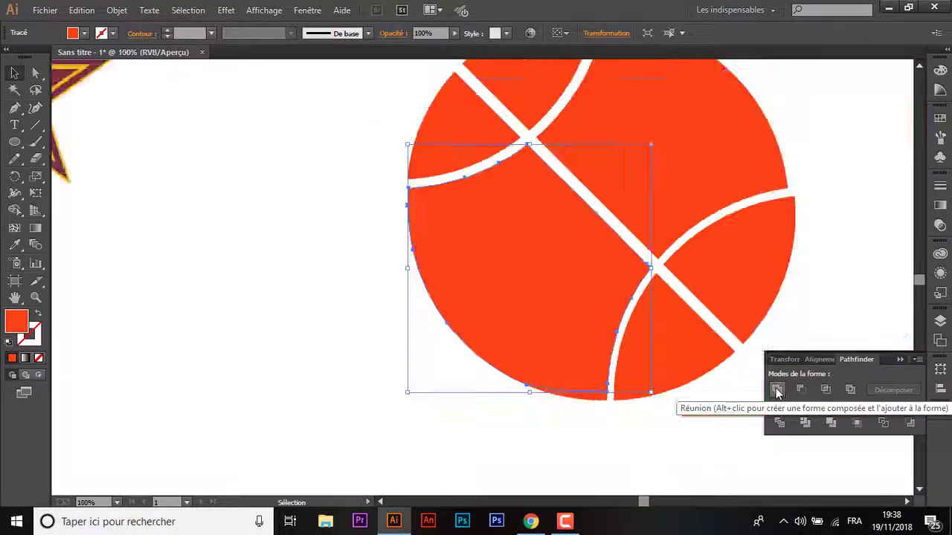
pyautogui.click(673, 327)
pyautogui.click(686, 414)
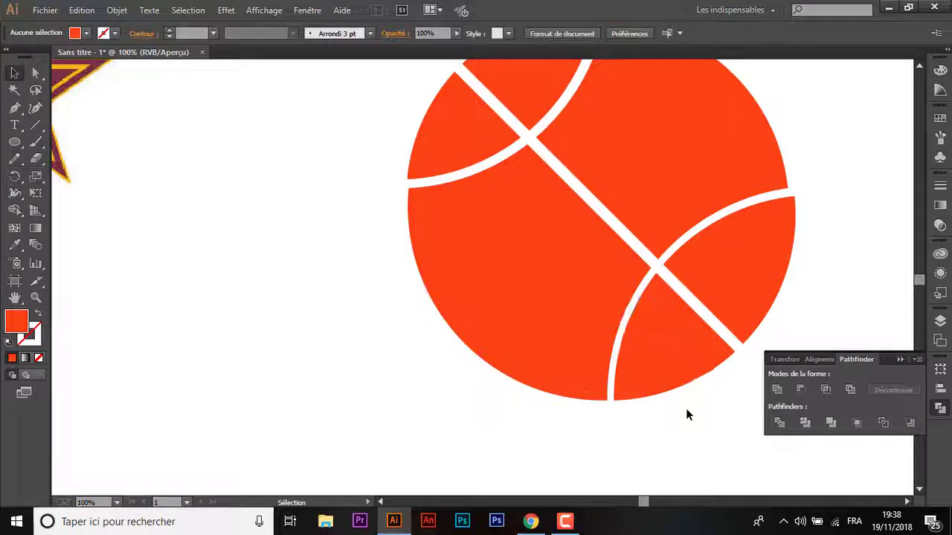
pyautogui.click(654, 314)
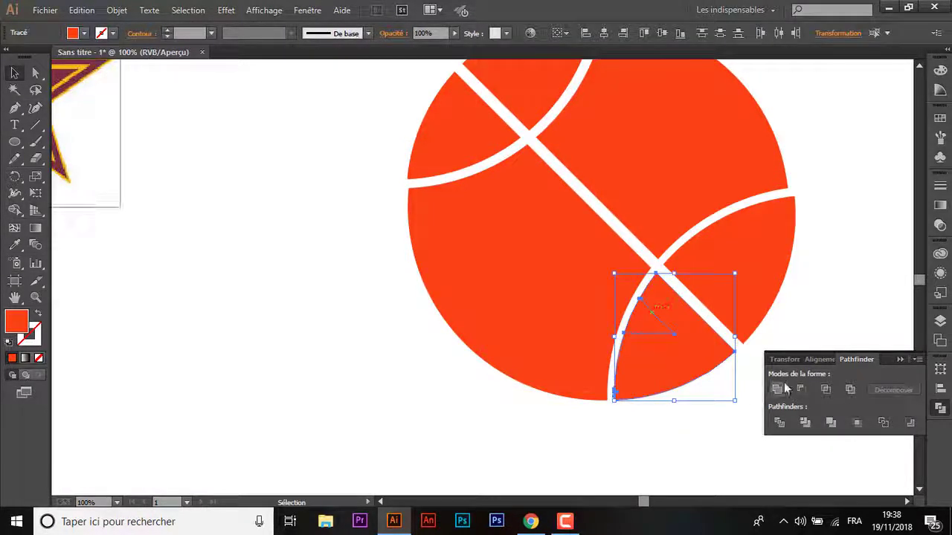
pyautogui.click(776, 389)
pyautogui.click(739, 269)
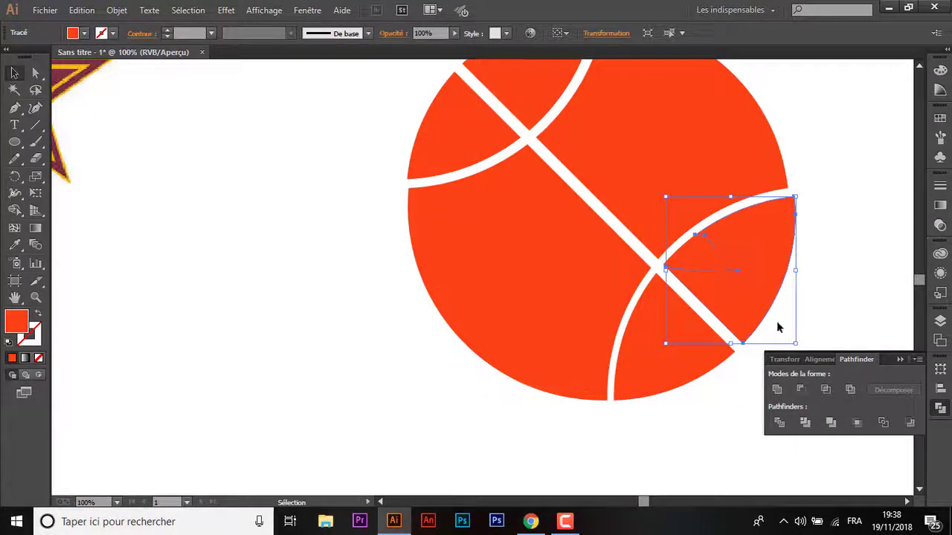
pyautogui.keyDown('shift'); pyautogui.click(710, 241); pyautogui.keyUp('shift')
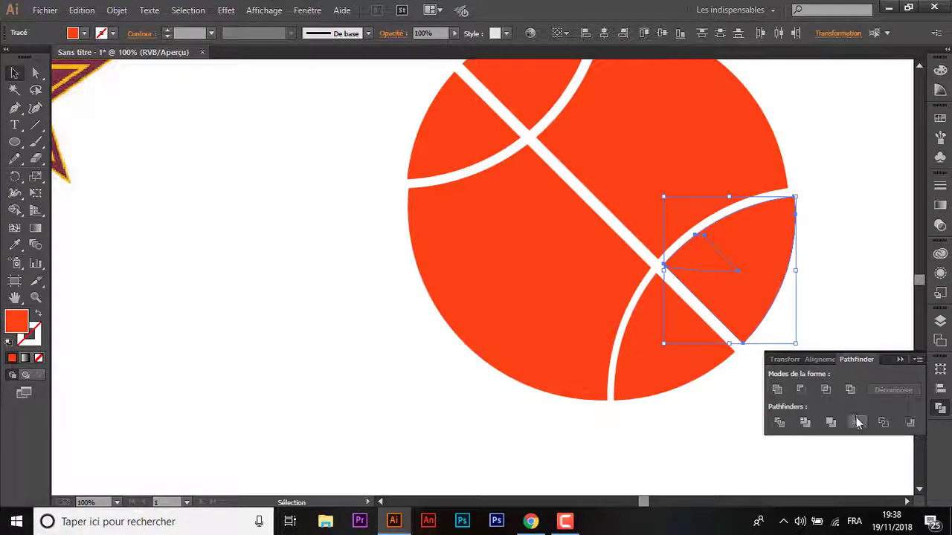
pyautogui.click(777, 388)
# - Unite the large lower-left section with the bottom sliver
pyautogui.click(639, 125)
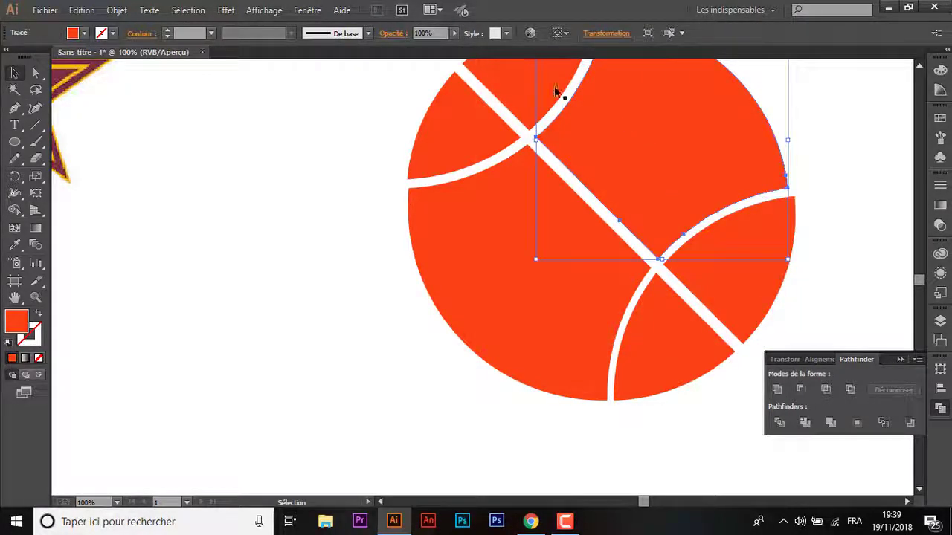
pyautogui.click(528, 80)
pyautogui.click(470, 115)
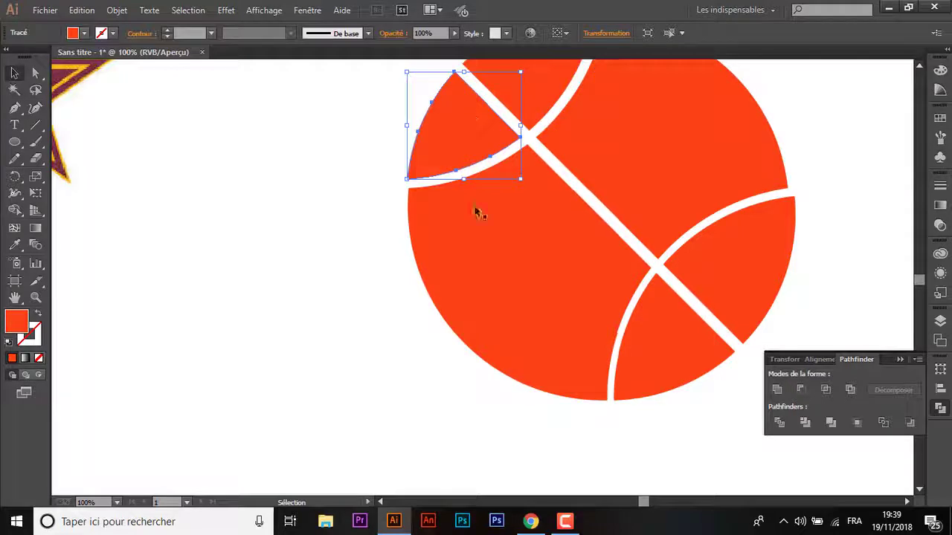
pyautogui.click(521, 287)
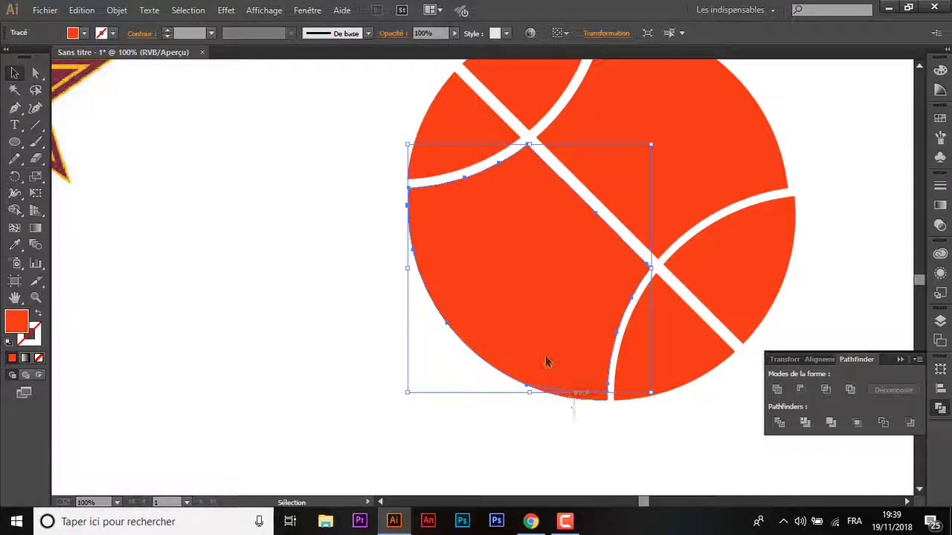
pyautogui.keyDown('shift'); pyautogui.click(580, 395); pyautogui.keyUp('shift')
pyautogui.click(777, 389)
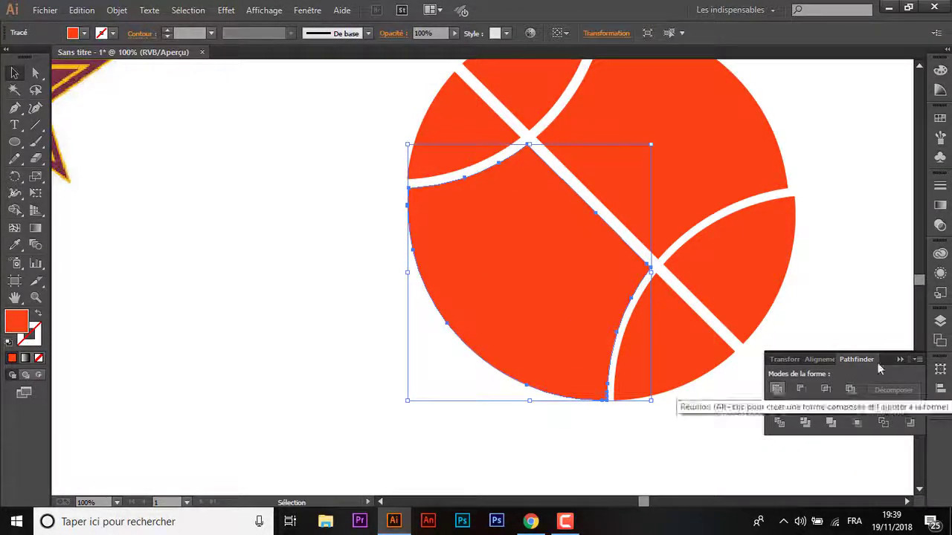
pyautogui.click(939, 320)
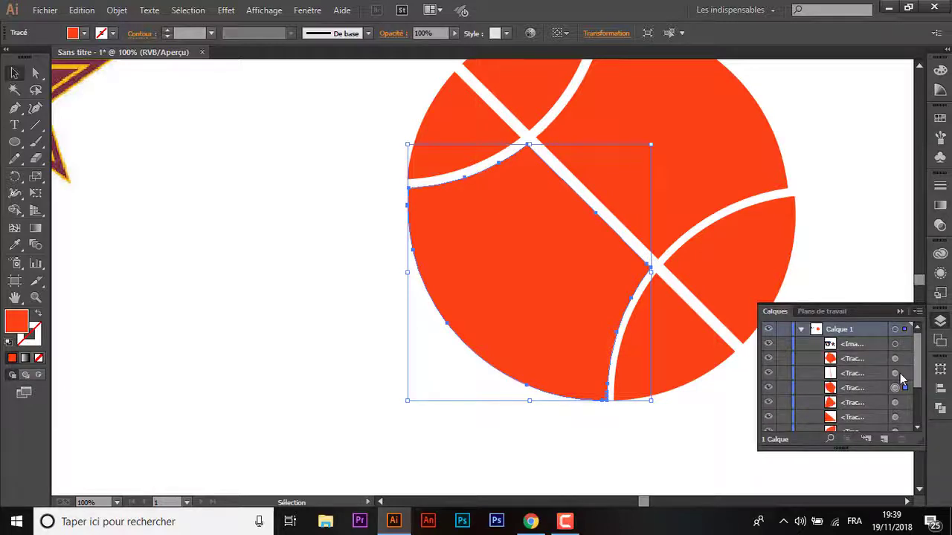
# - Make the maroon arcs group visible again in Layers and fit the whole artboard in view
pyautogui.scroll(-5, 919, 357)
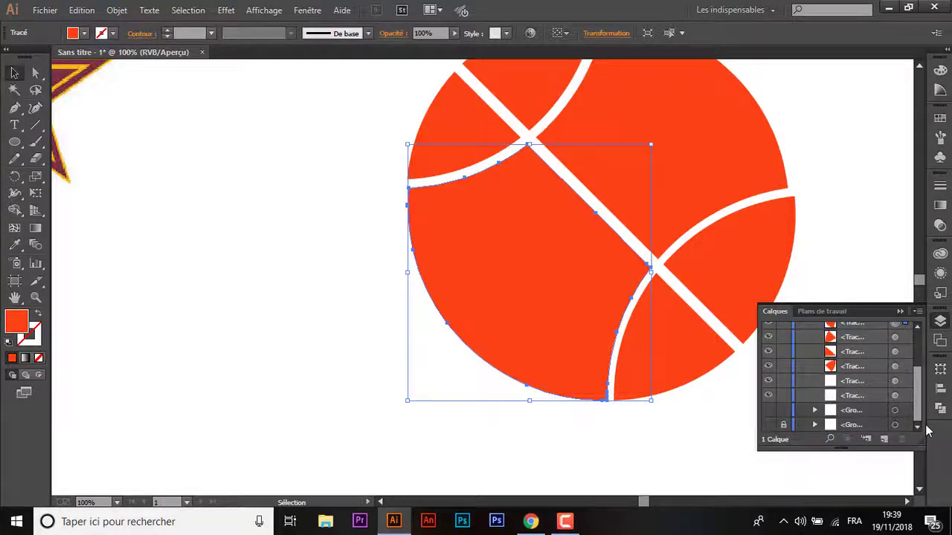
pyautogui.click(768, 410)
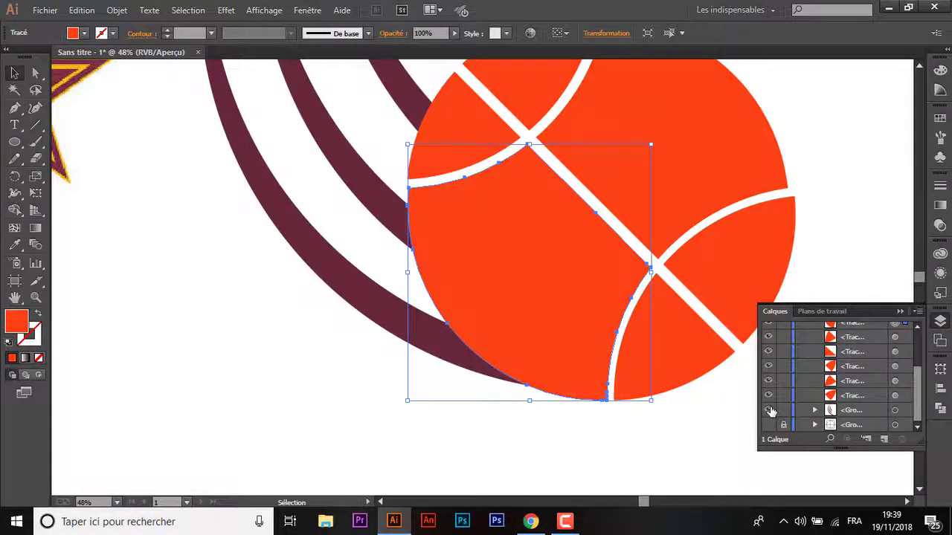
pyautogui.hotkey('ctrl', '0')
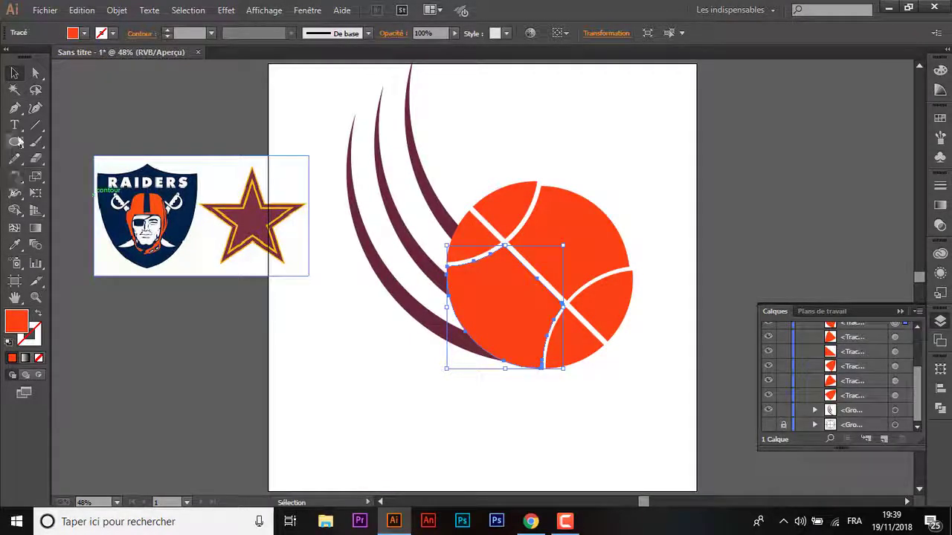
# - Draw a roughly 398 px circle centred on the ball, with an orange outline and no fill
pyautogui.click(16, 141)
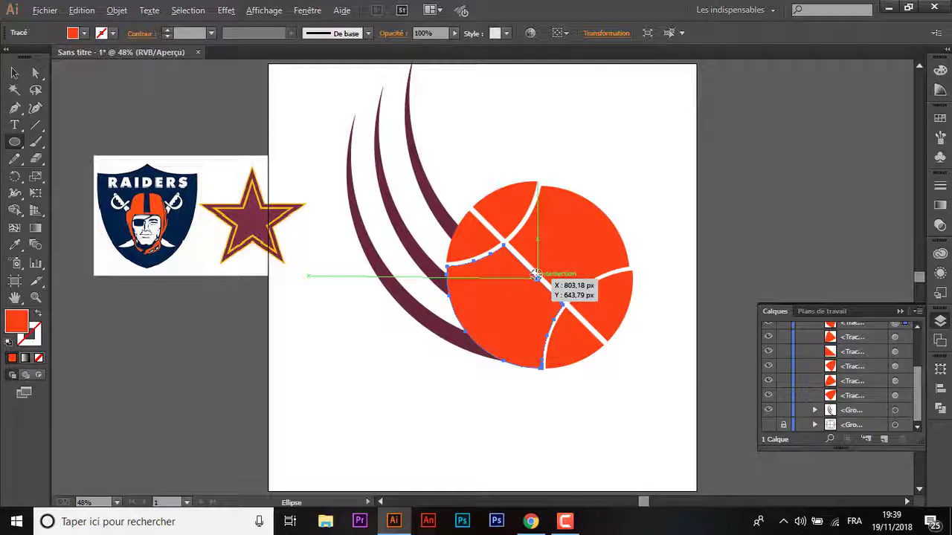
pyautogui.moveTo(536, 276)
pyautogui.mouseDown()
pyautogui.moveTo(603, 336)
pyautogui.moveTo(617, 334)
pyautogui.mouseUp()
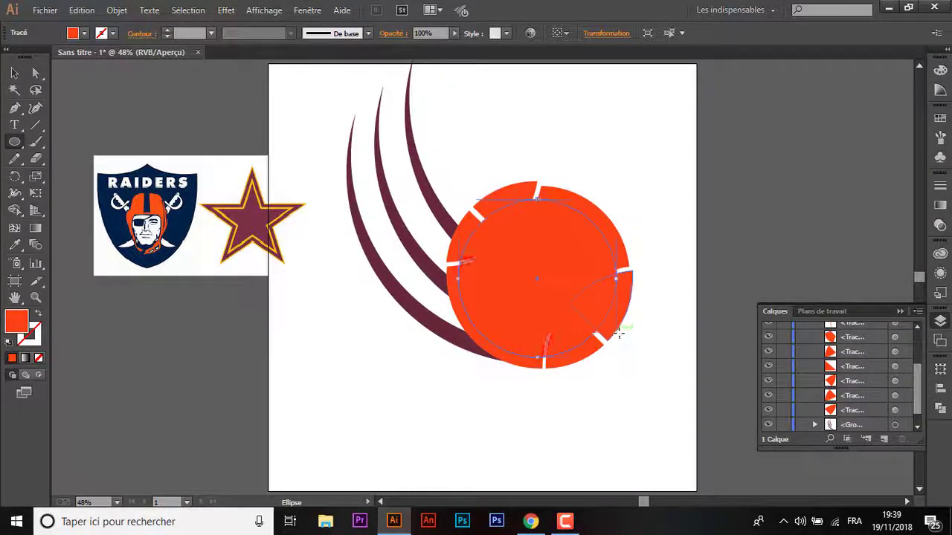
pyautogui.hotkey('ctrl', '+')
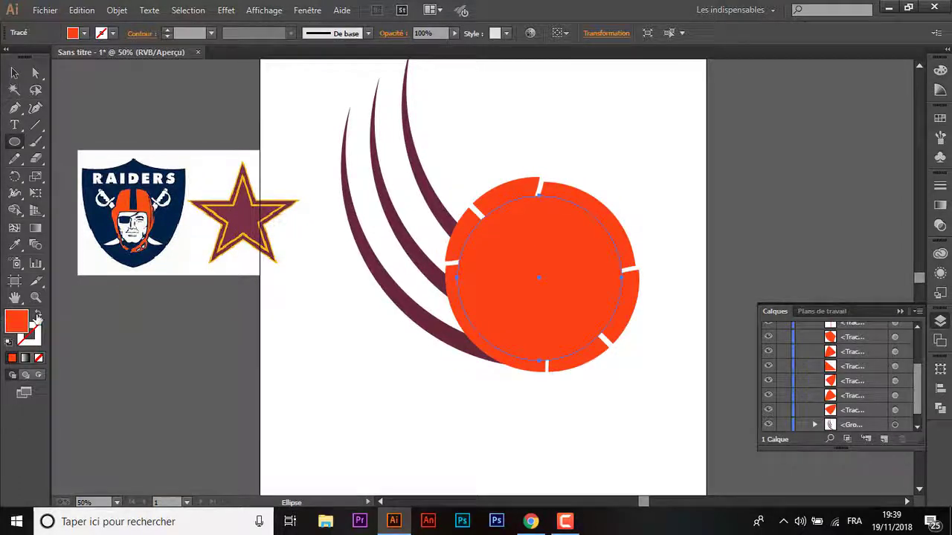
pyautogui.click(38, 313)
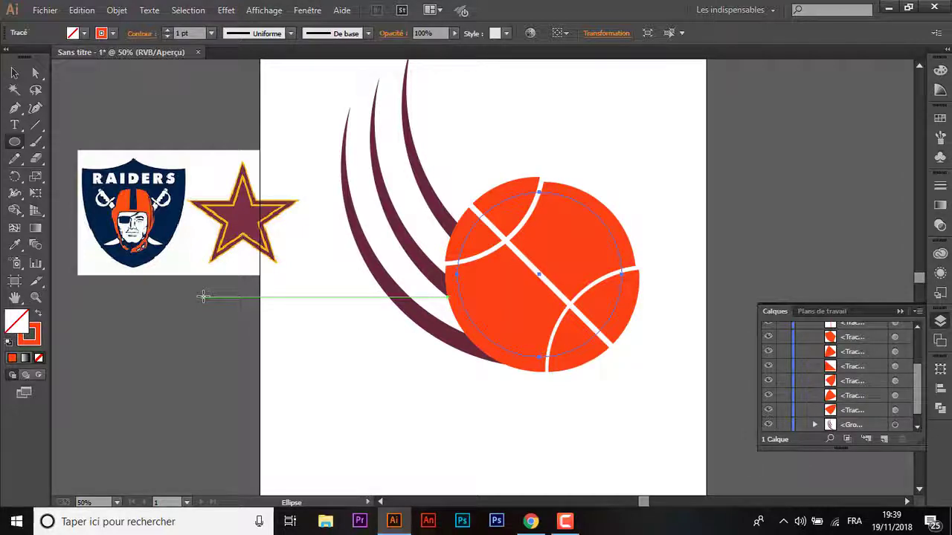
# - Hide the maroon swoosh trails, divide the ball's paths with Pathfinder, and ungroup the pieces
pyautogui.press('v')
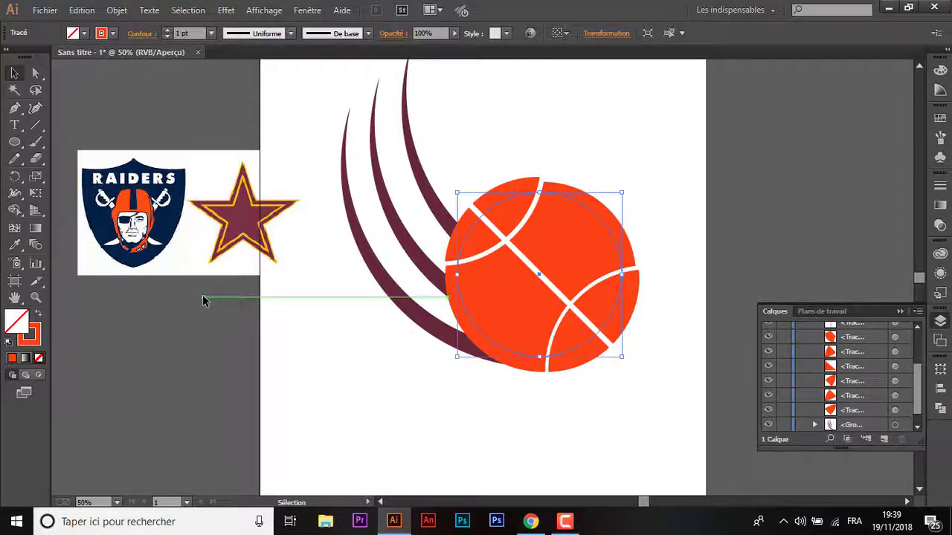
pyautogui.click(768, 424)
pyautogui.moveTo(690, 137); pyautogui.dragTo(401, 387)
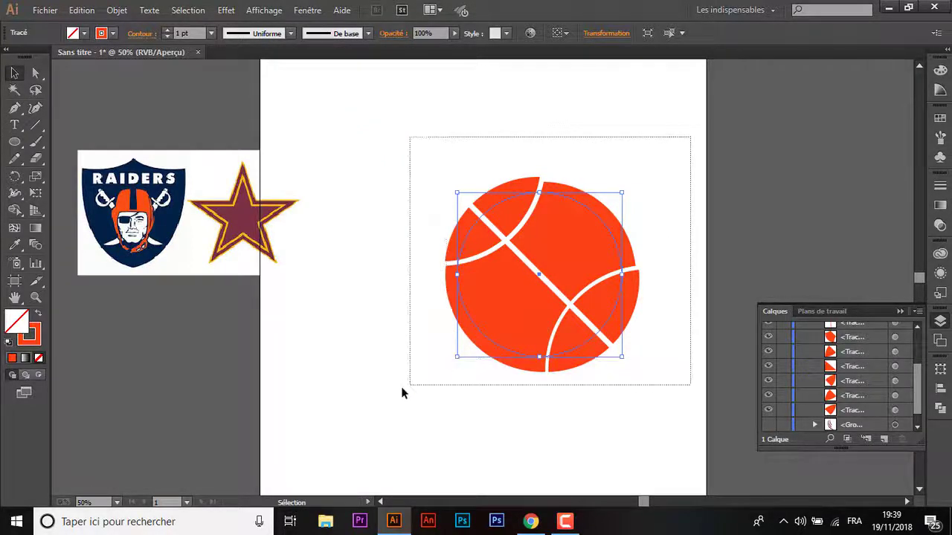
pyautogui.rightClick(499, 325)
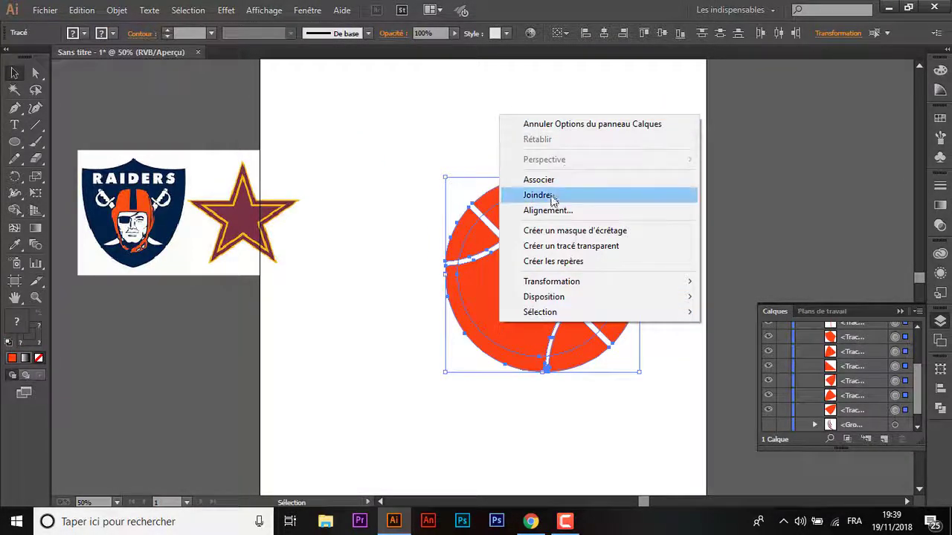
pyautogui.click(939, 408)
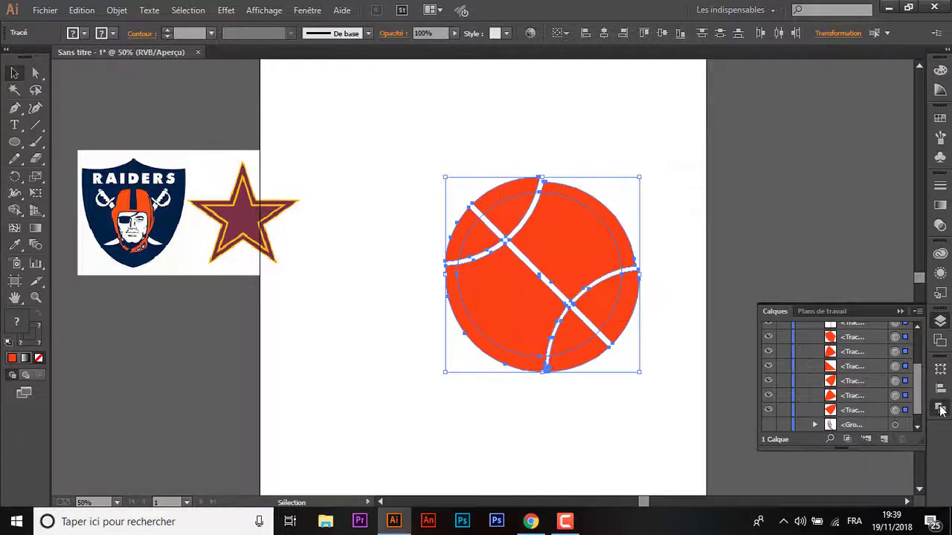
pyautogui.click(781, 422)
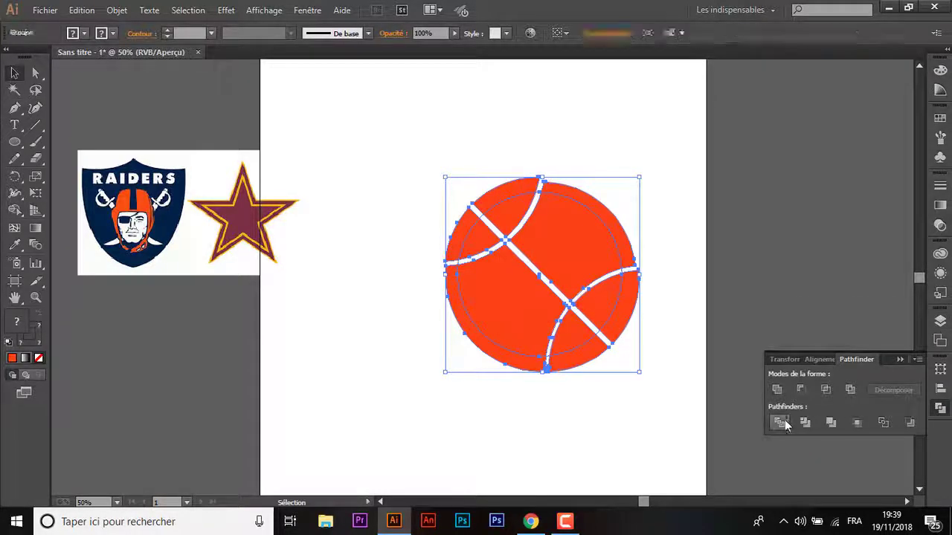
pyautogui.rightClick(529, 295)
pyautogui.click(572, 374)
pyautogui.click(680, 429)
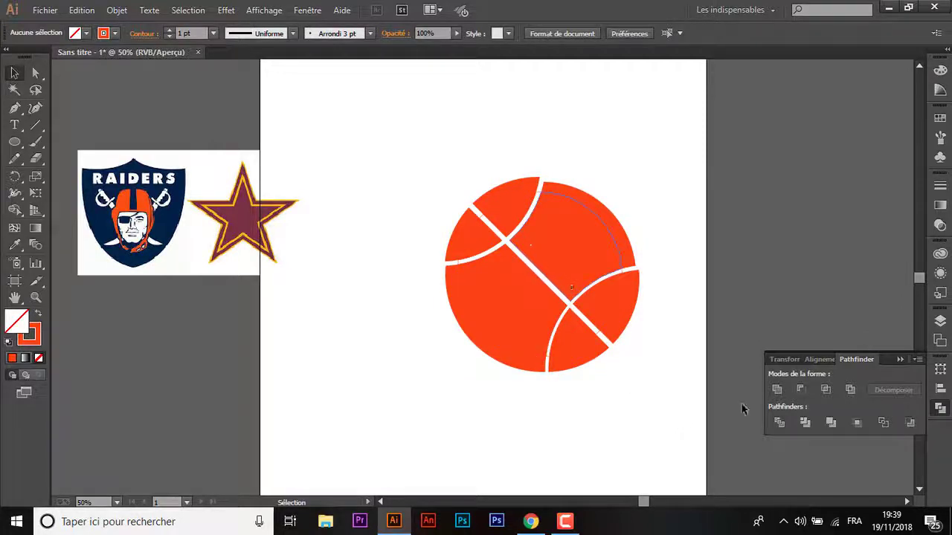
# - Zoom into the divided ball and delete the leftover white line paths
pyautogui.click(941, 321)
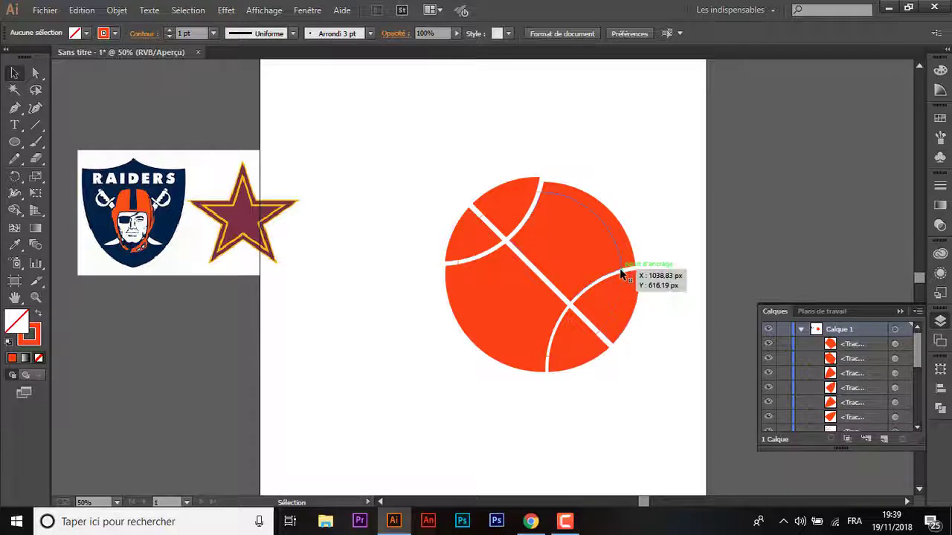
pyautogui.press('a')
pyautogui.hotkey('ctrl', '1')
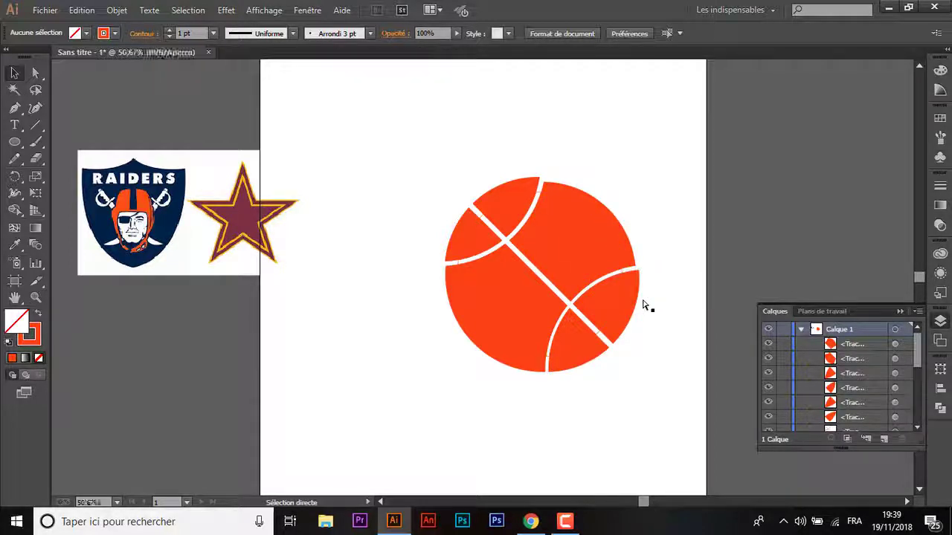
pyautogui.hotkey('ctrl', '+')
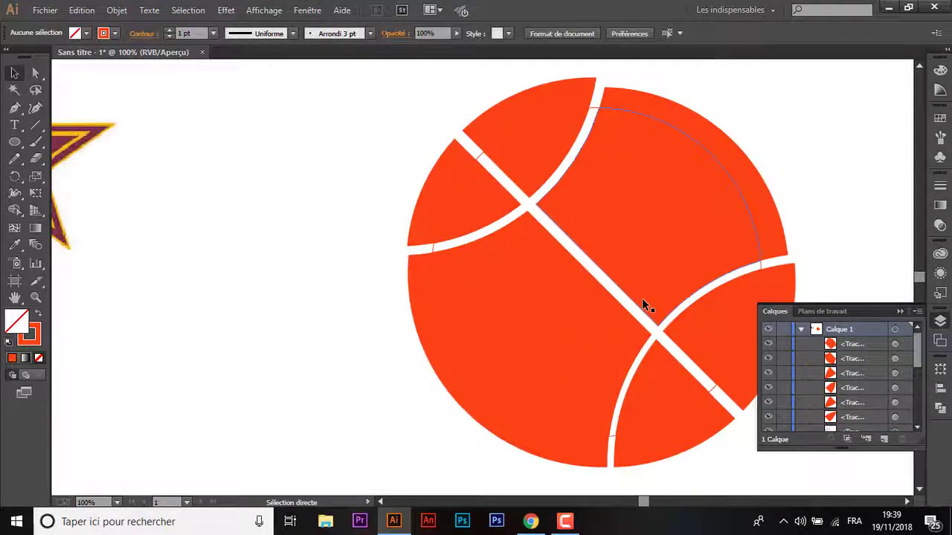
pyautogui.press('v')
pyautogui.moveTo(765, 269); pyautogui.dragTo(759, 263)
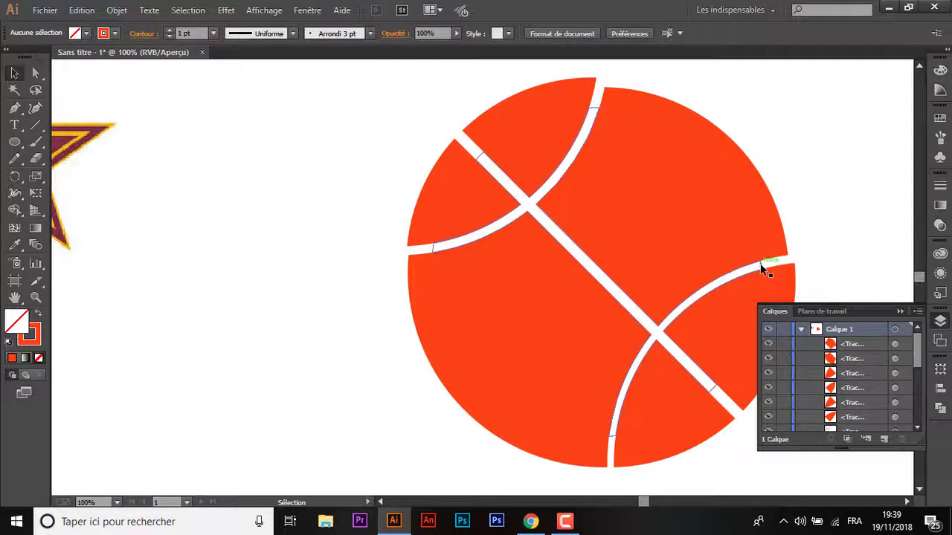
pyautogui.hotkey('ctrl', 'shift', 'a')
pyautogui.hotkey('ctrl', '-')
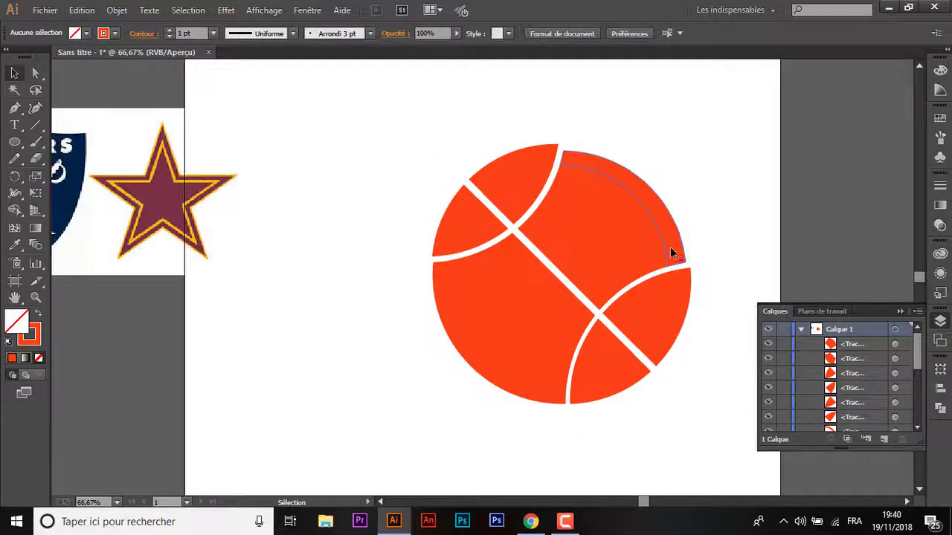
# - Group the top-right arc with the lower-right piece, then group another cluster of ball pieces
pyautogui.click(671, 248)
pyautogui.keyDown('shift'); pyautogui.click(680, 279); pyautogui.keyUp('shift')
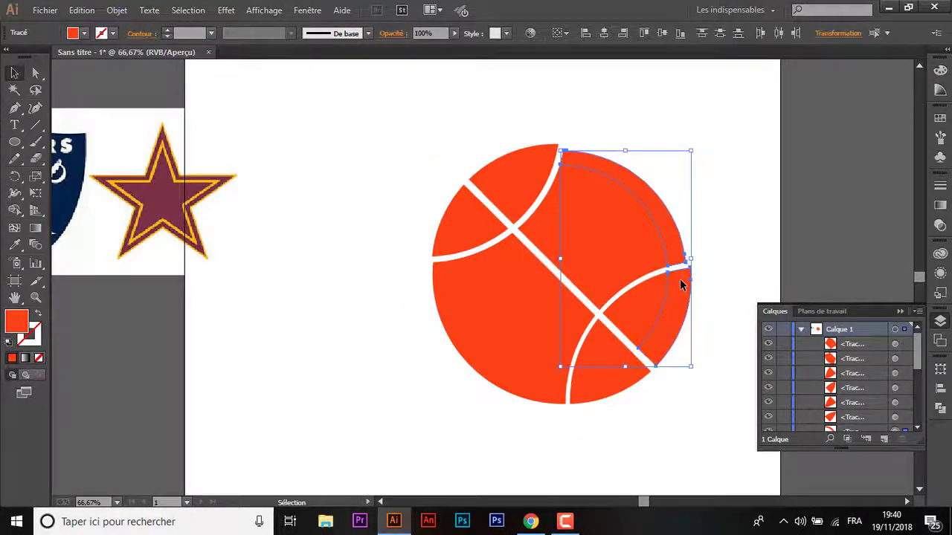
pyautogui.rightClick(681, 283)
pyautogui.click(719, 346)
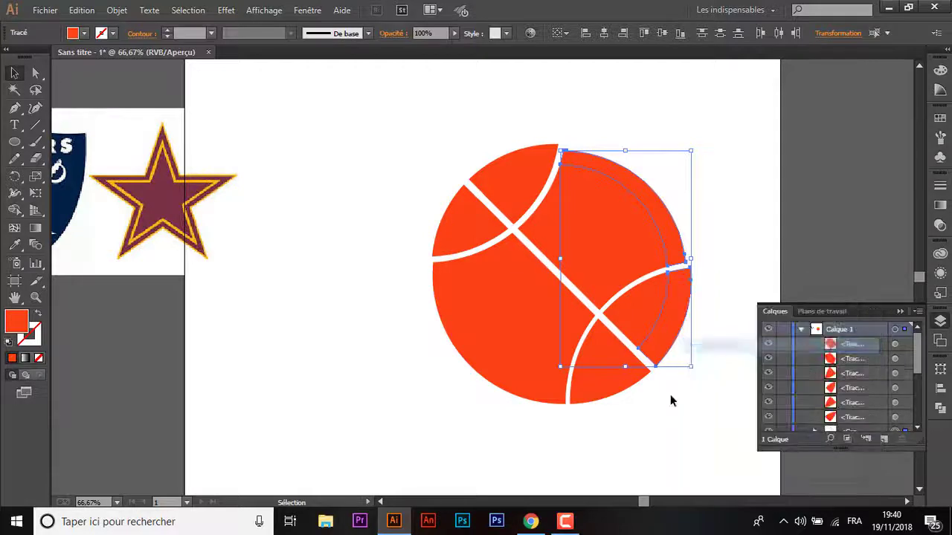
pyautogui.moveTo(670, 407); pyautogui.dragTo(643, 362)
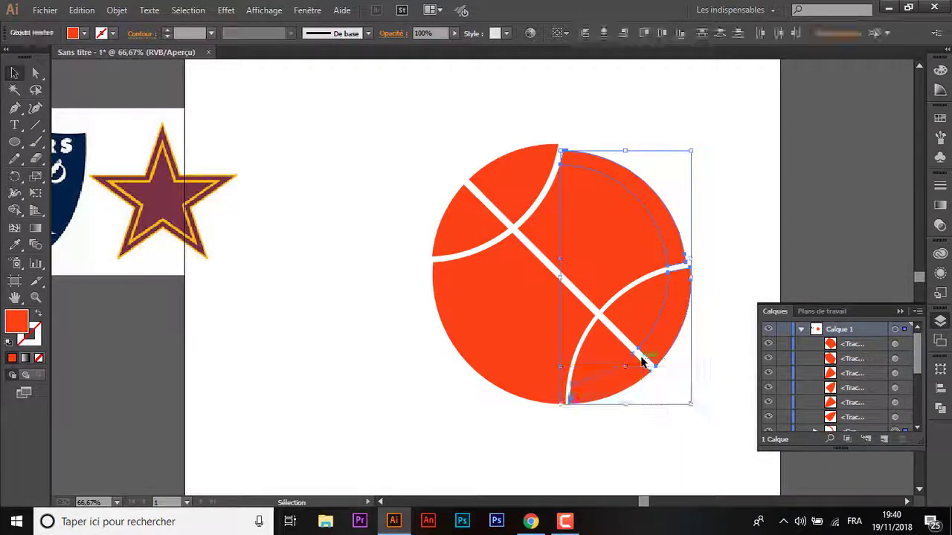
pyautogui.rightClick(641, 361)
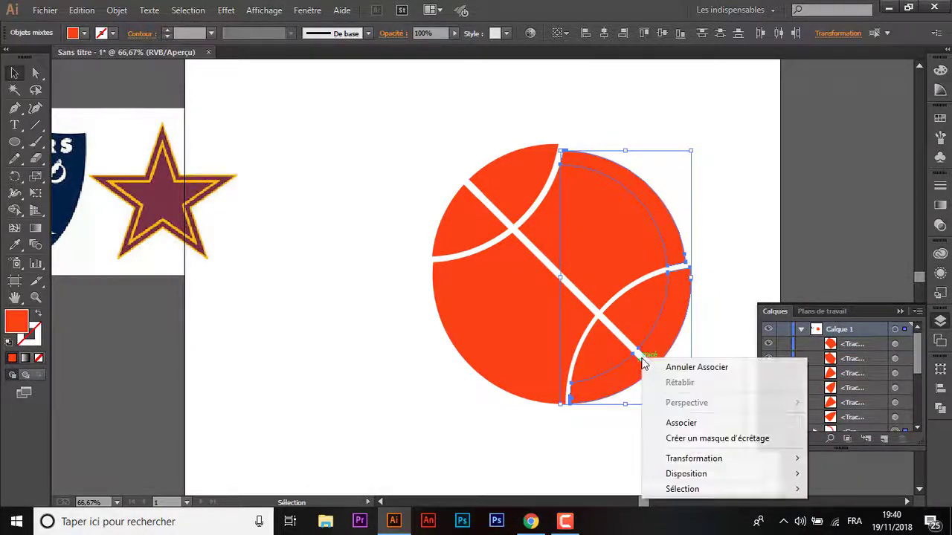
pyautogui.click(681, 422)
# - Group the remaining ball pieces into their own groups
pyautogui.moveTo(545, 429); pyautogui.dragTo(546, 394)
pyautogui.rightClick(544, 396)
pyautogui.click(572, 325)
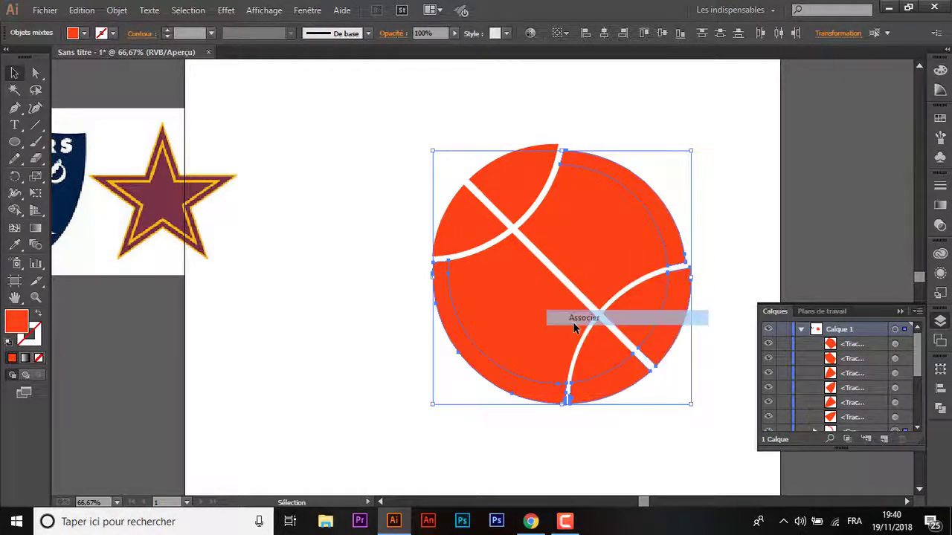
pyautogui.moveTo(414, 235)
pyautogui.mouseDown()
pyautogui.moveTo(429, 268)
pyautogui.moveTo(446, 256)
pyautogui.mouseUp()
pyautogui.rightClick(446, 255)
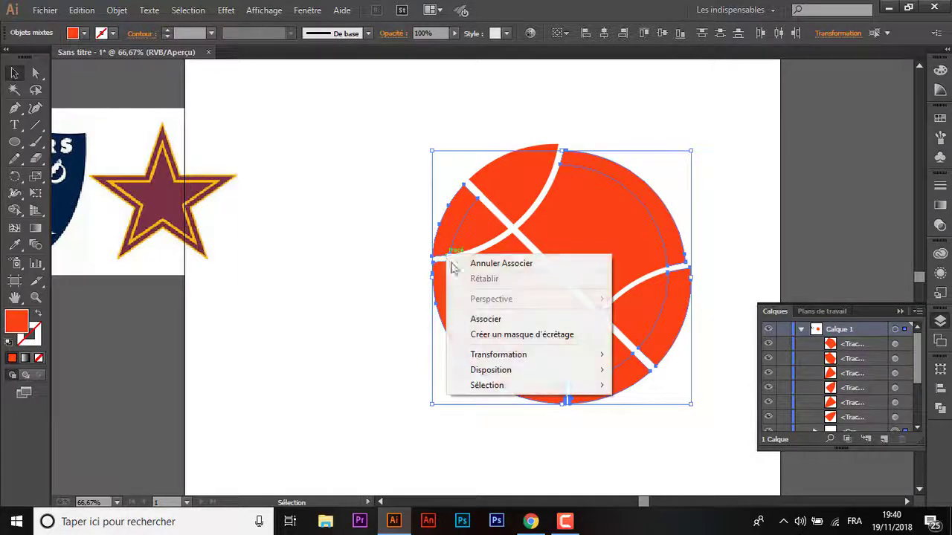
pyautogui.click(476, 318)
# - Group the outer ball segments and enlarge them into a white-gapped rim
pyautogui.moveTo(534, 124); pyautogui.dragTo(579, 154)
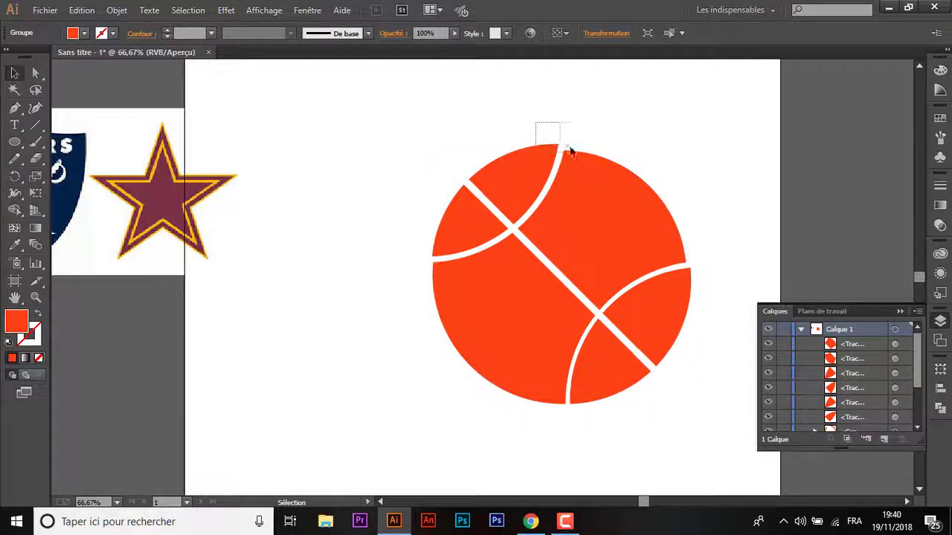
pyautogui.rightClick(580, 159)
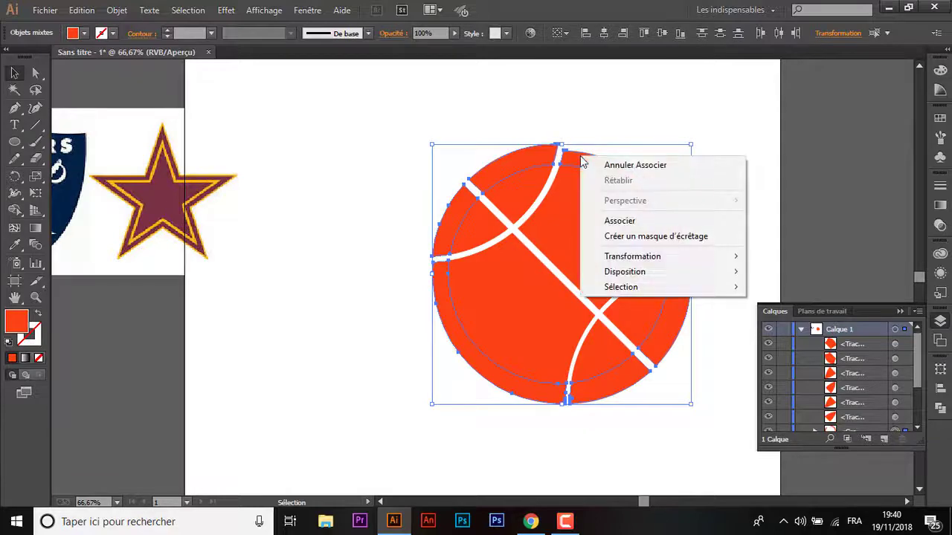
pyautogui.click(614, 219)
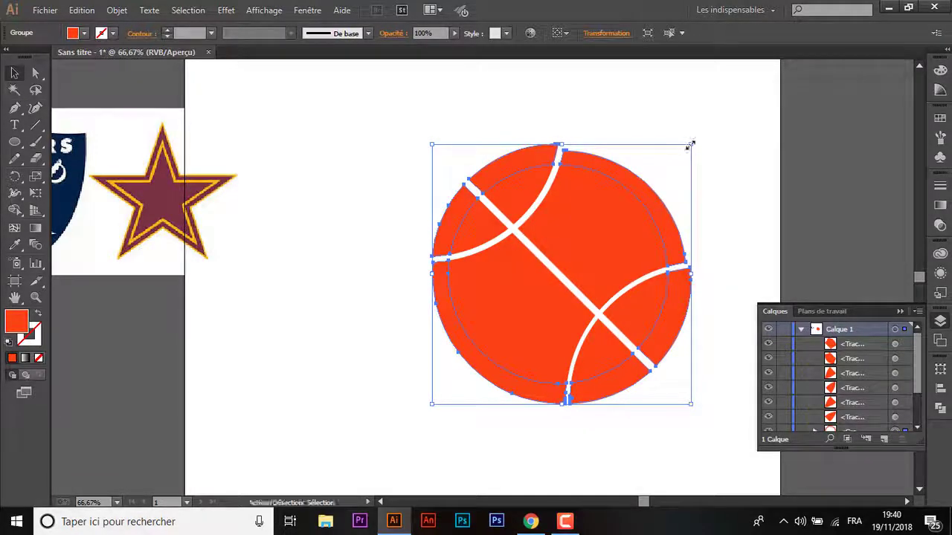
pyautogui.moveTo(690, 145); pyautogui.dragTo(703, 134)
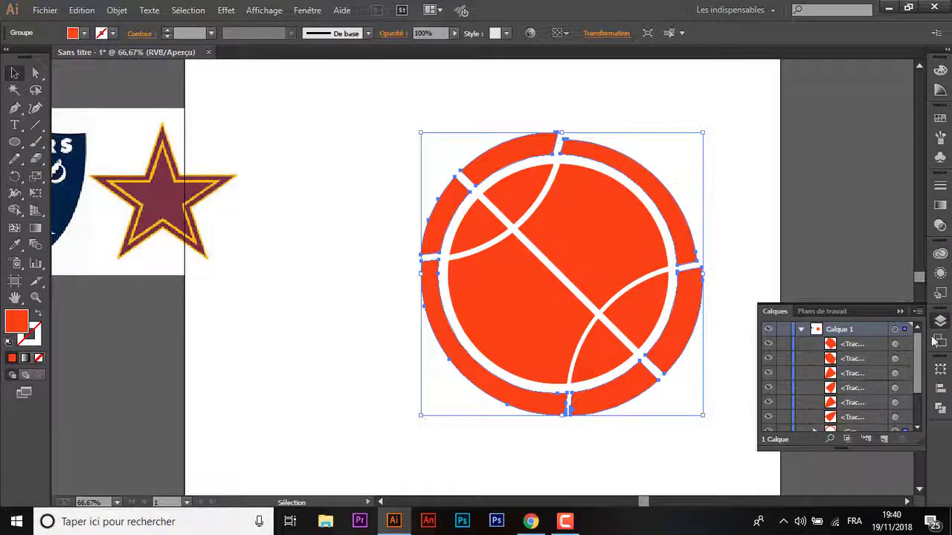
# - Show the maroon swoosh trails again and zoom out to the whole artboard
pyautogui.scroll(-3, 855, 394)
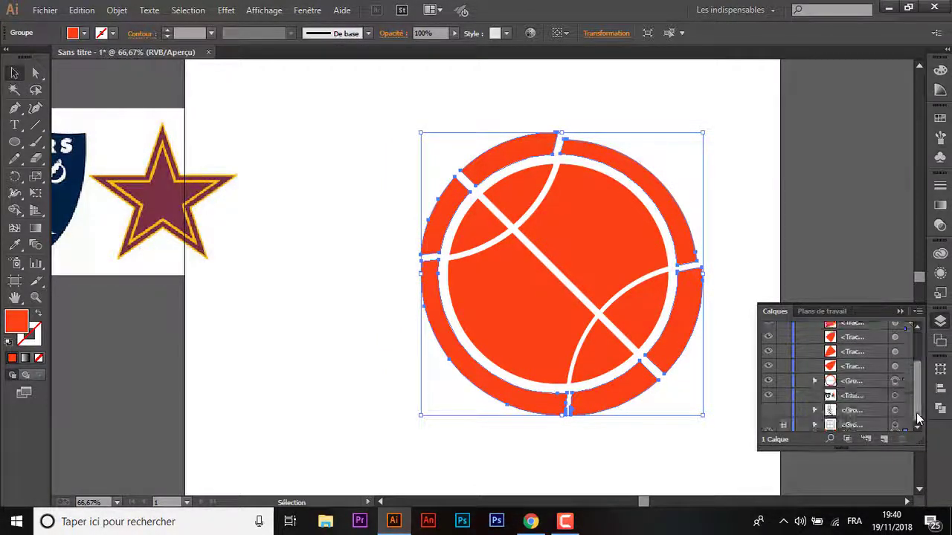
pyautogui.click(769, 410)
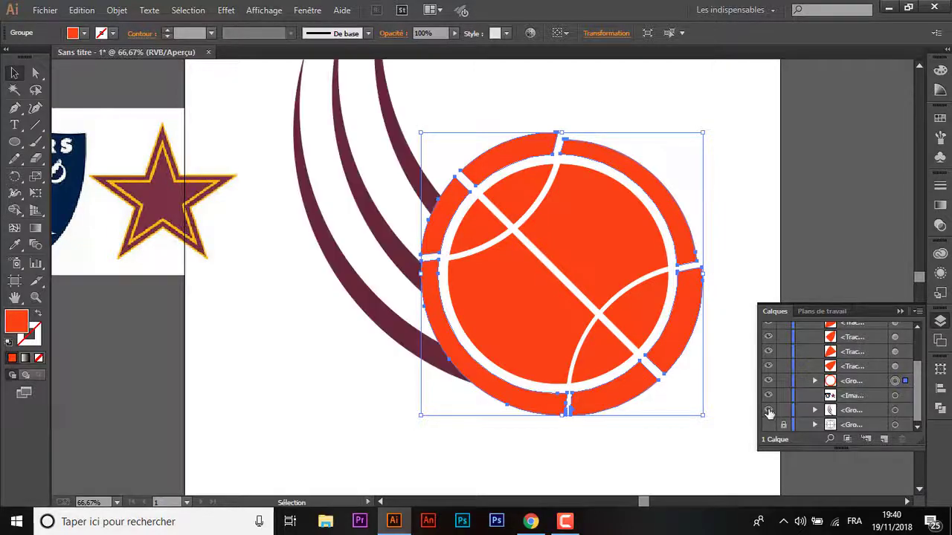
pyautogui.click(766, 278)
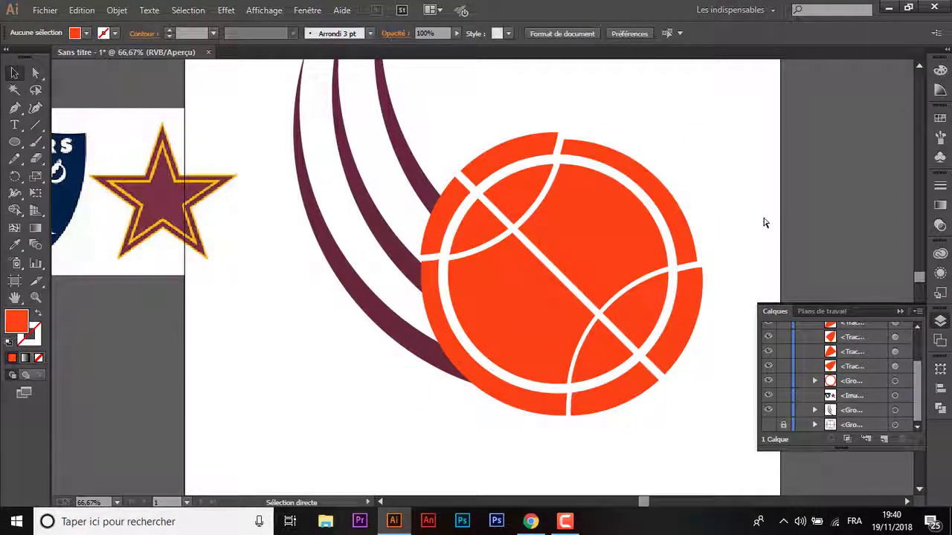
pyautogui.hotkey('ctrl', '-')
pyautogui.hotkey('ctrl', '-')
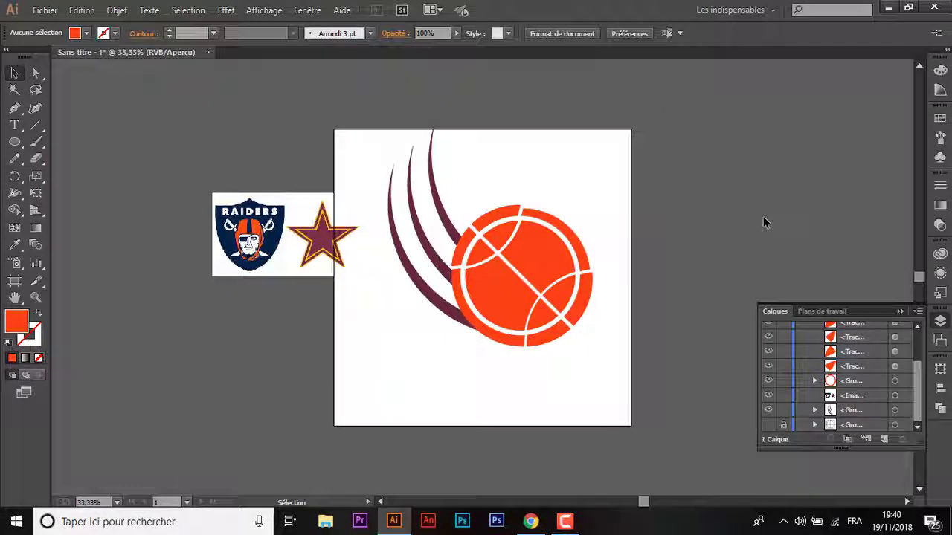
# - Fill the ball's outer rim with orange FC4F13, undoing an accidental grey on the ring
pyautogui.click(574, 236)
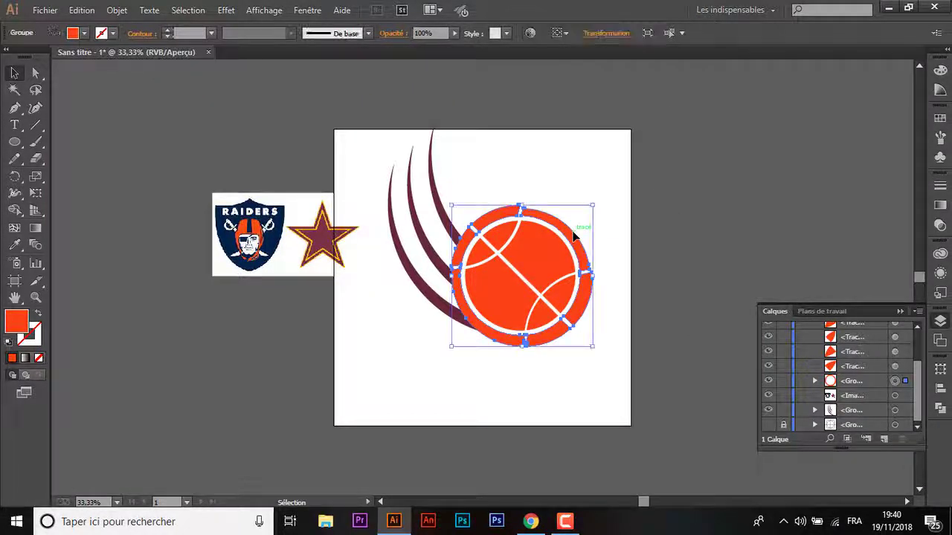
pyautogui.press('i')
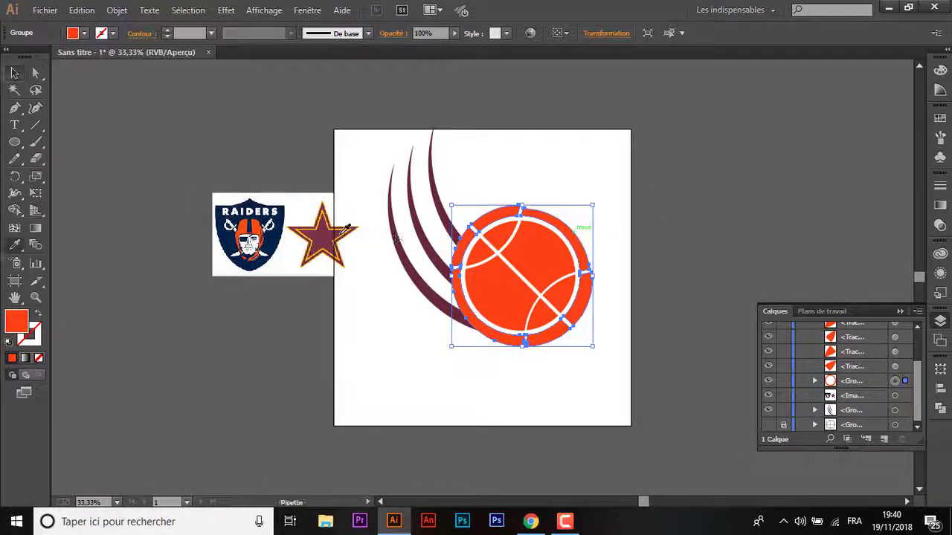
pyautogui.click(277, 238)
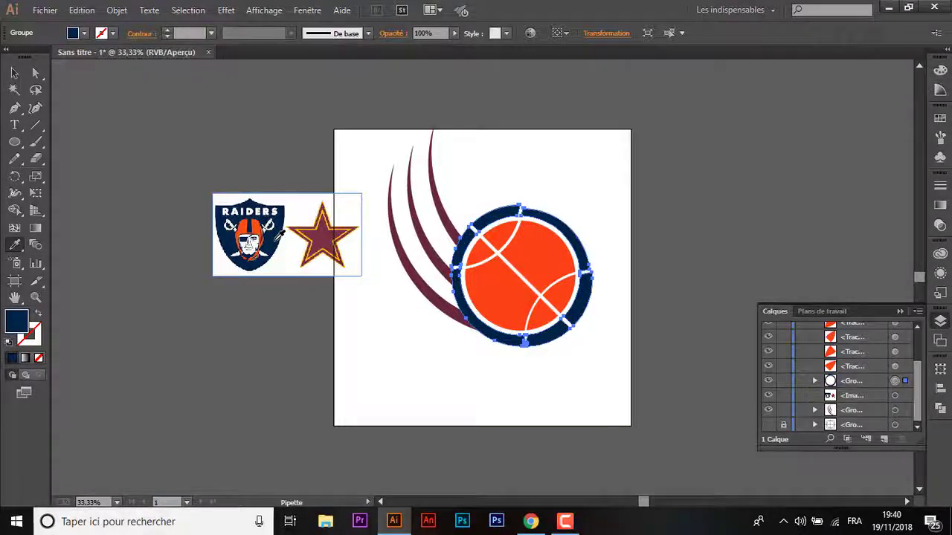
pyautogui.click(252, 233)
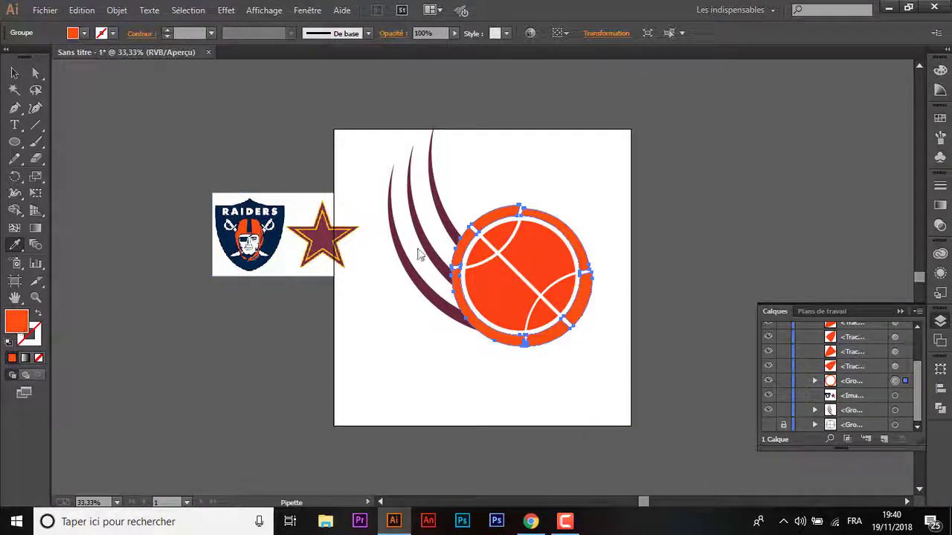
pyautogui.doubleClick(16, 321)
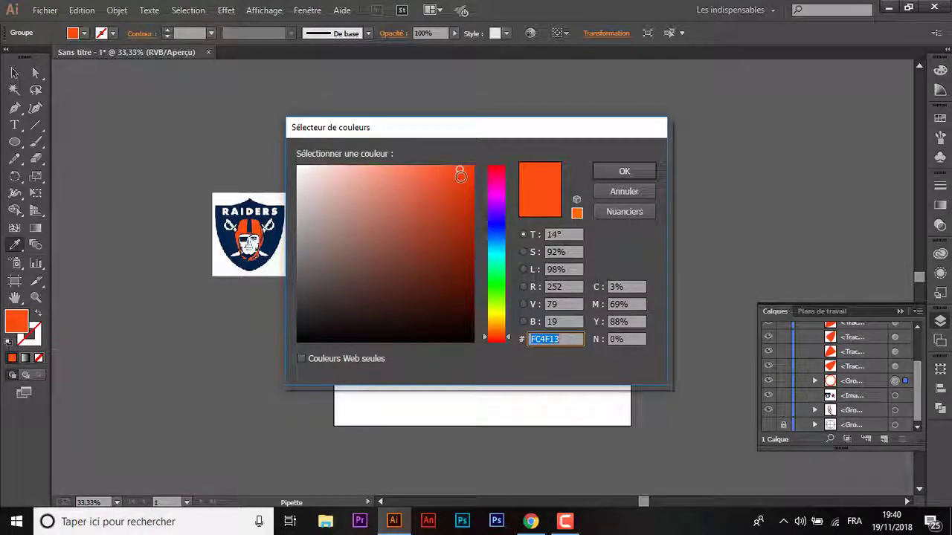
pyautogui.click(623, 171)
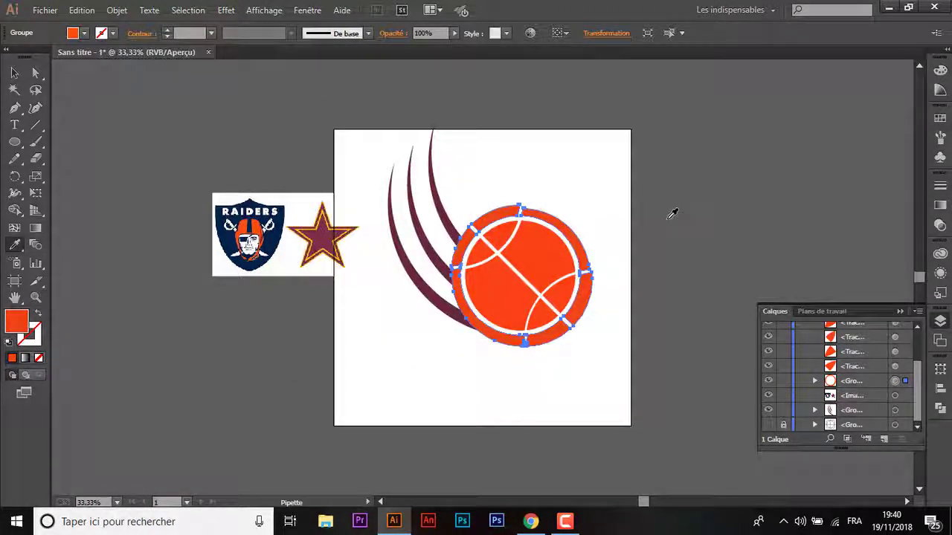
pyautogui.click(671, 214)
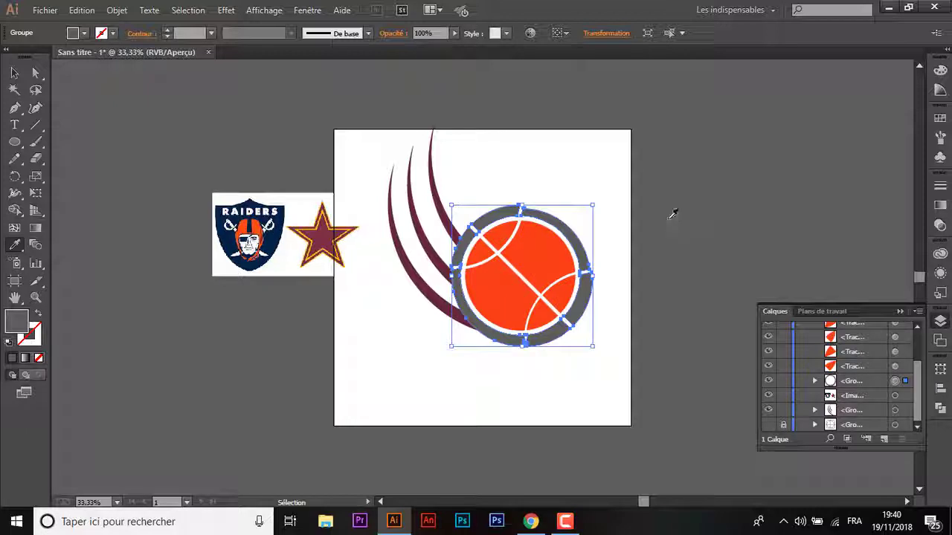
pyautogui.hotkey('ctrl', 'z')
pyautogui.press('v')
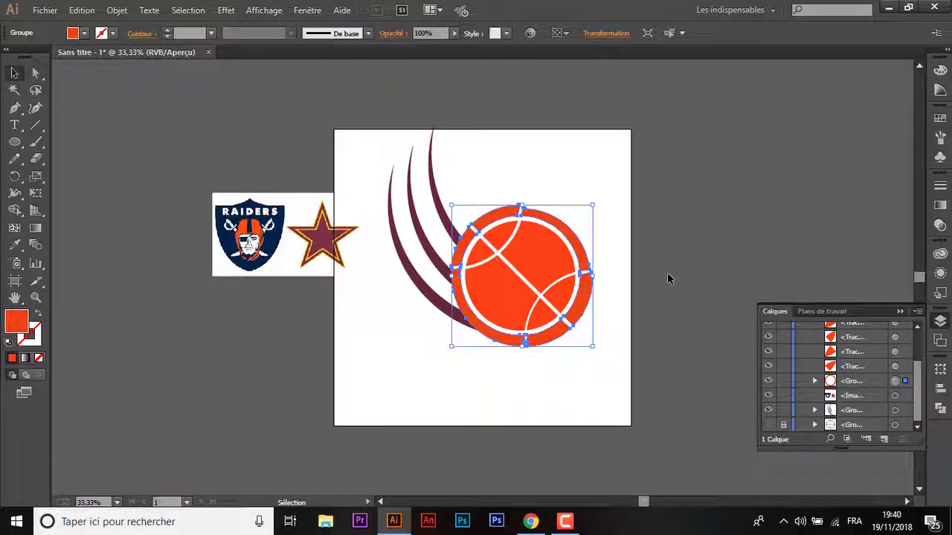
pyautogui.click(667, 276)
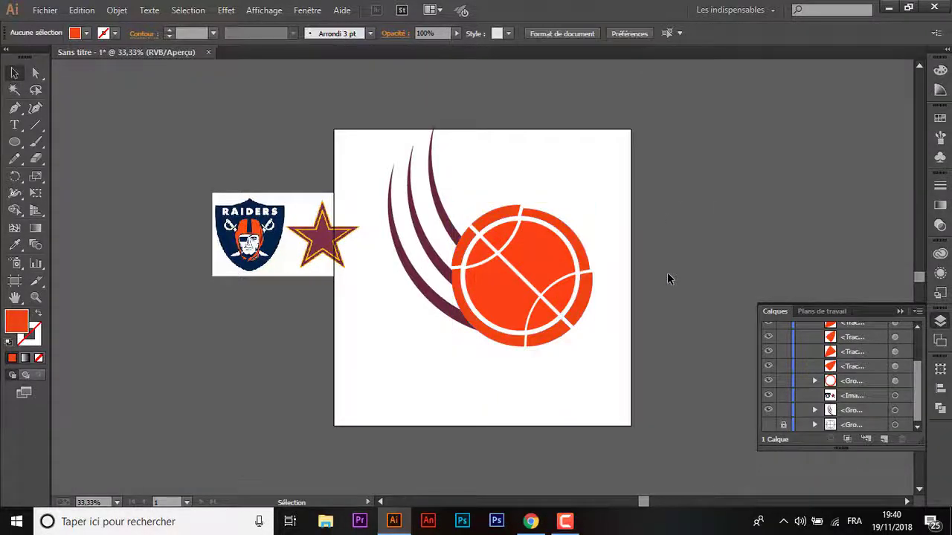
# - Recolour the swoosh trails navy by sampling the Raiders logo with the Eyedropper
pyautogui.click(441, 215)
pyautogui.press('i')
pyautogui.click(279, 234)
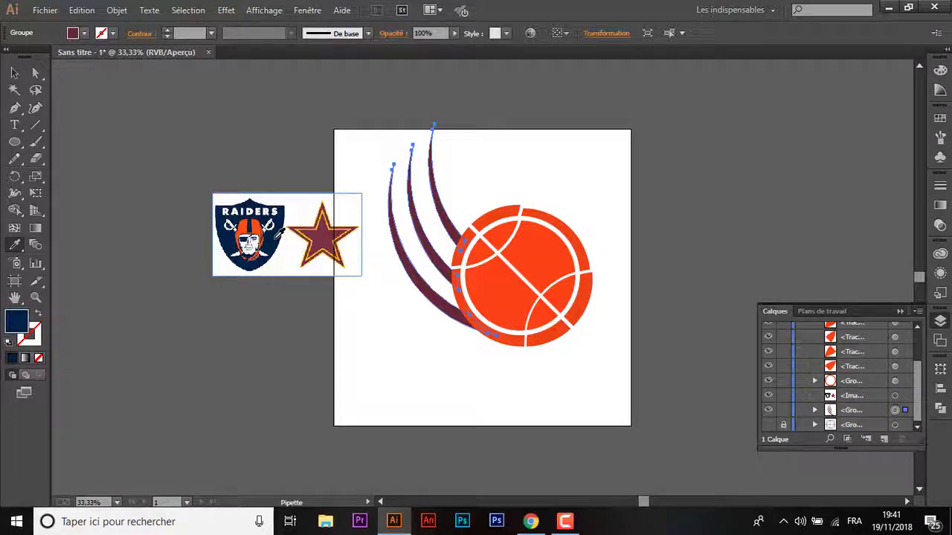
pyautogui.click(277, 232)
pyautogui.press('v')
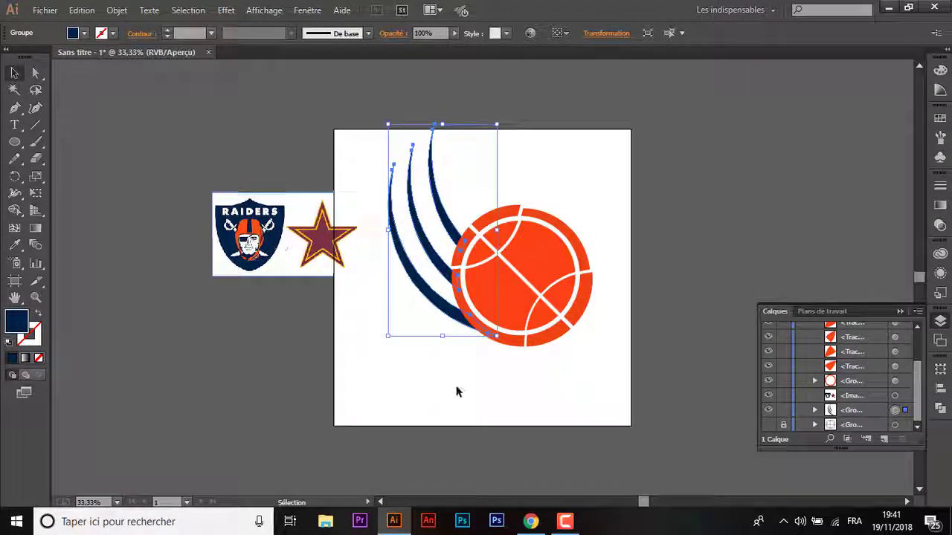
pyautogui.click(478, 392)
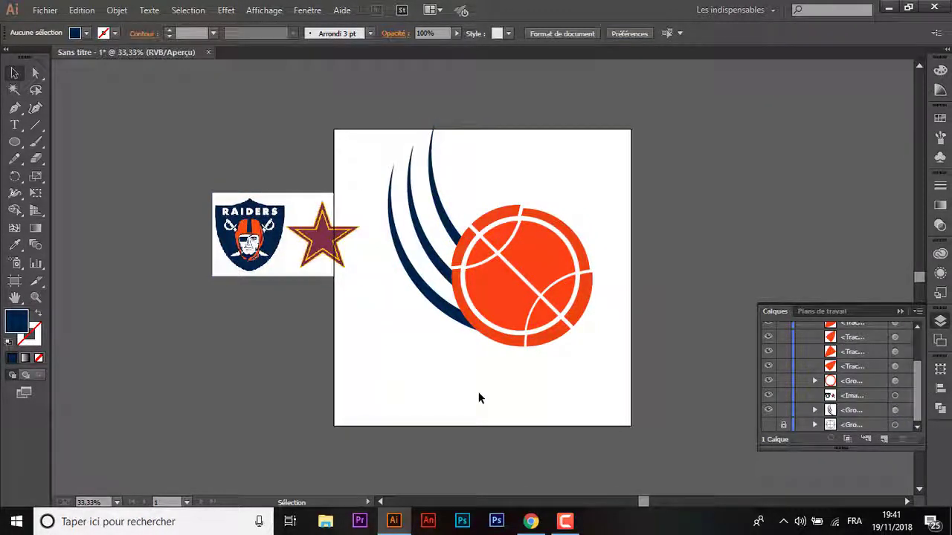
# - Delete the Raiders reference image, then shrink the artwork and move it toward the artboard top
pyautogui.click(264, 267)
pyautogui.press('Delete')
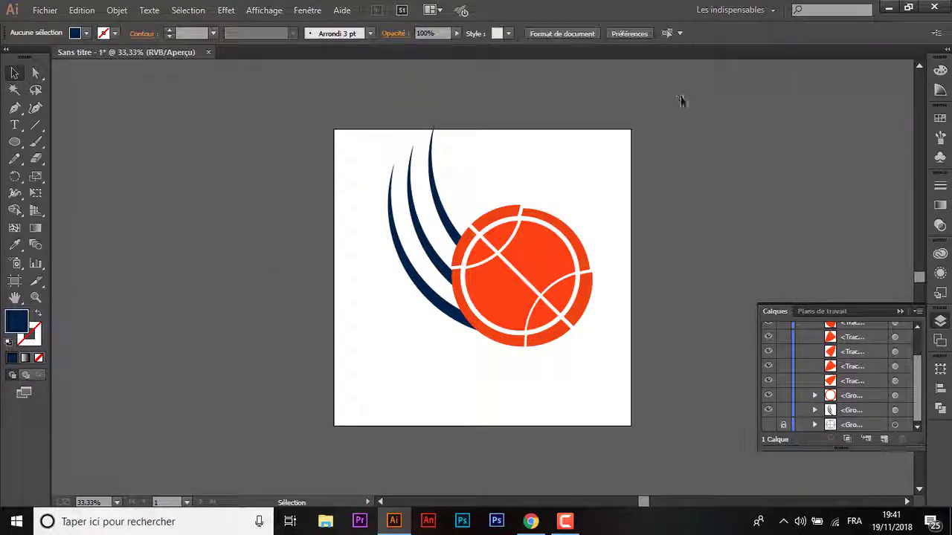
pyautogui.moveTo(667, 159)
pyautogui.mouseDown()
pyautogui.moveTo(414, 319)
pyautogui.moveTo(370, 366)
pyautogui.mouseUp()
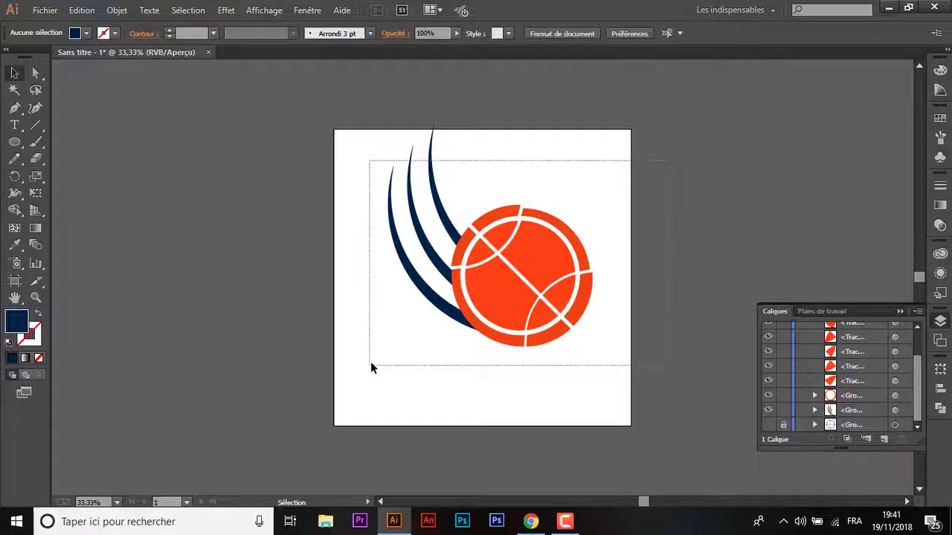
pyautogui.moveTo(556, 334)
pyautogui.mouseDown()
pyautogui.moveTo(529, 365)
pyautogui.moveTo(512, 351)
pyautogui.mouseUp()
pyautogui.moveTo(469, 300); pyautogui.dragTo(476, 259)
pyautogui.click(480, 344)
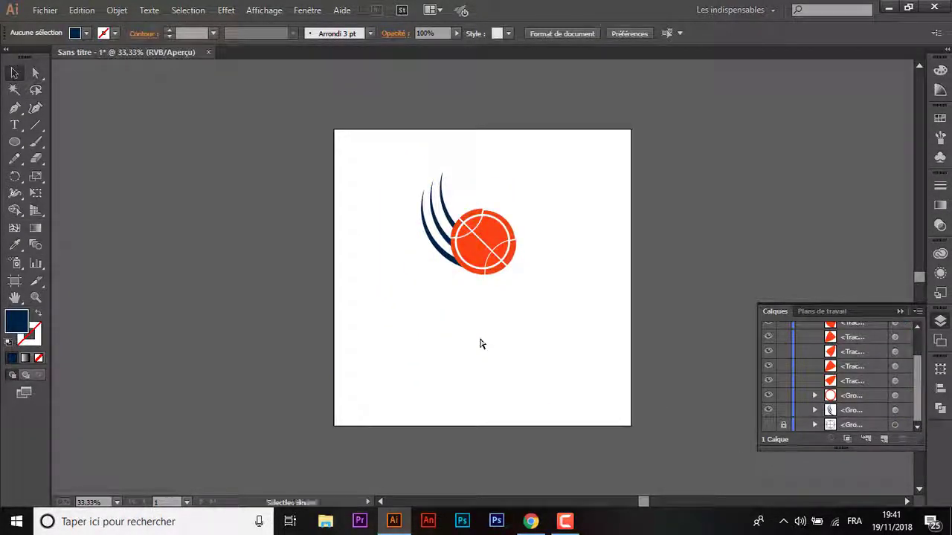
# - Type 'TigerTeam' below the ball, enlarge it, convert it to outlines and ungroup the letters
pyautogui.scroll(1, 480, 344)
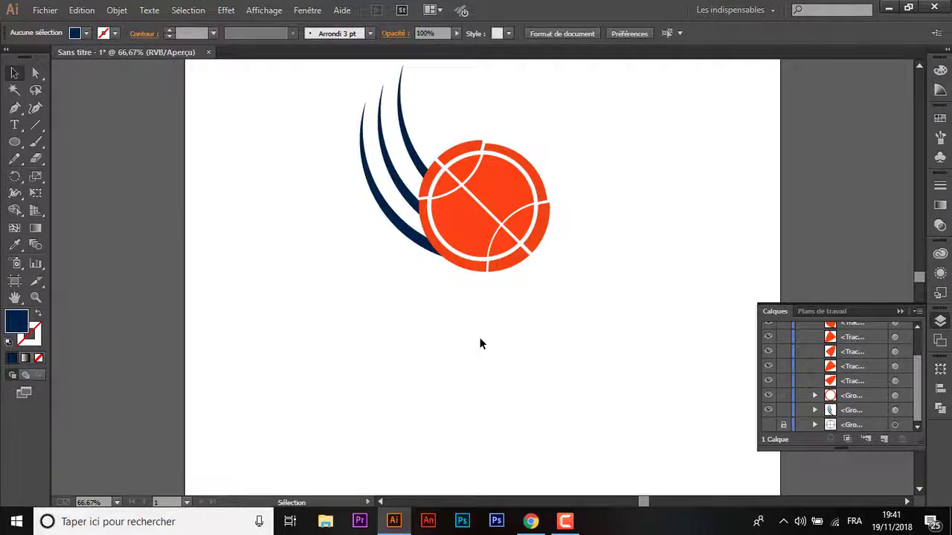
pyautogui.click(13, 127)
pyautogui.write('TigerTeam')
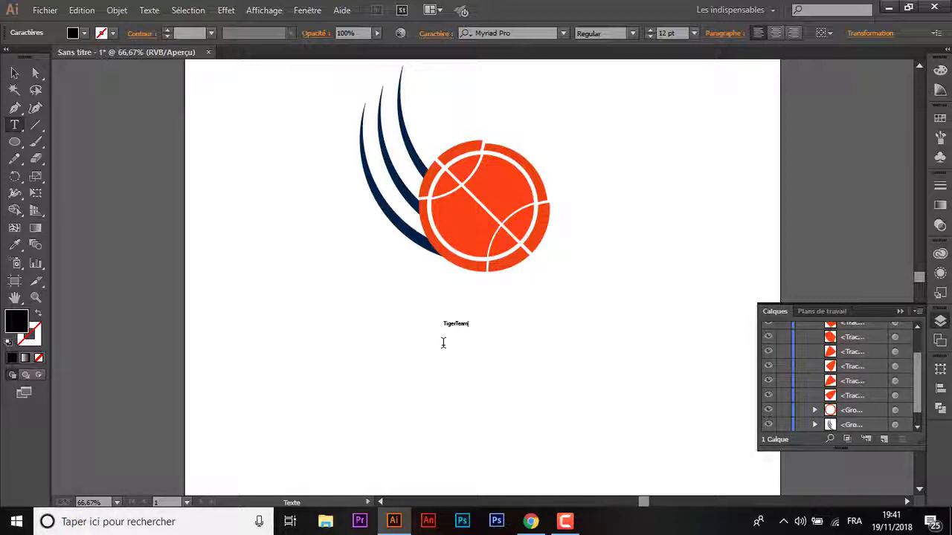
pyautogui.press('Escape')
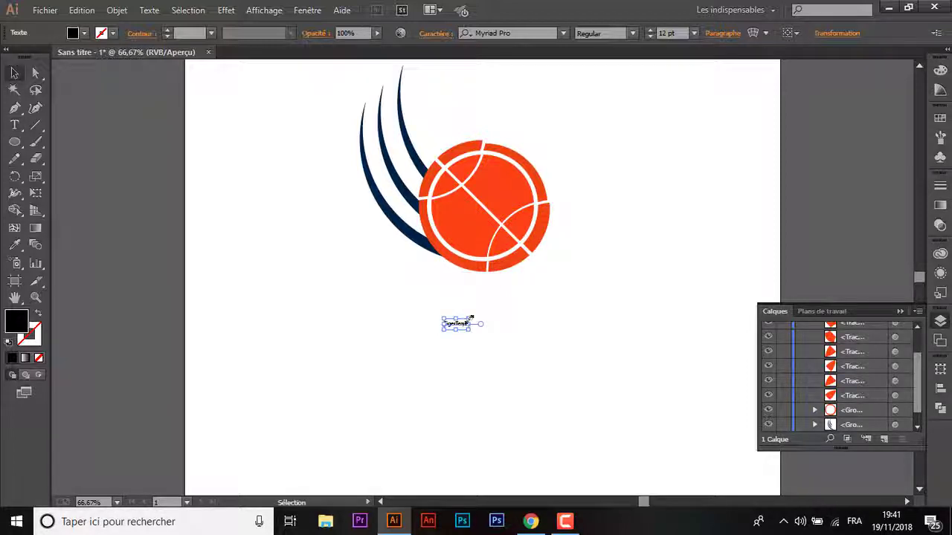
pyautogui.moveTo(469, 318); pyautogui.dragTo(565, 264)
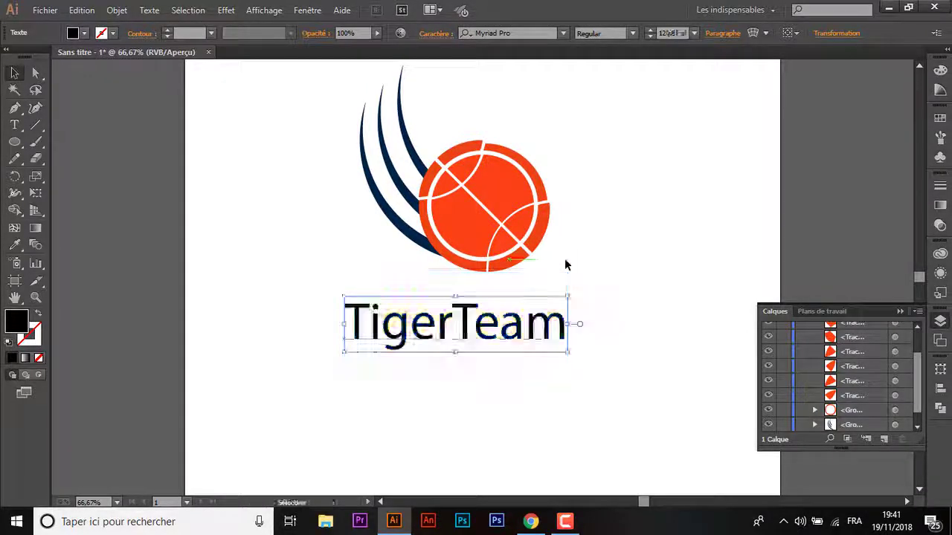
pyautogui.rightClick(490, 337)
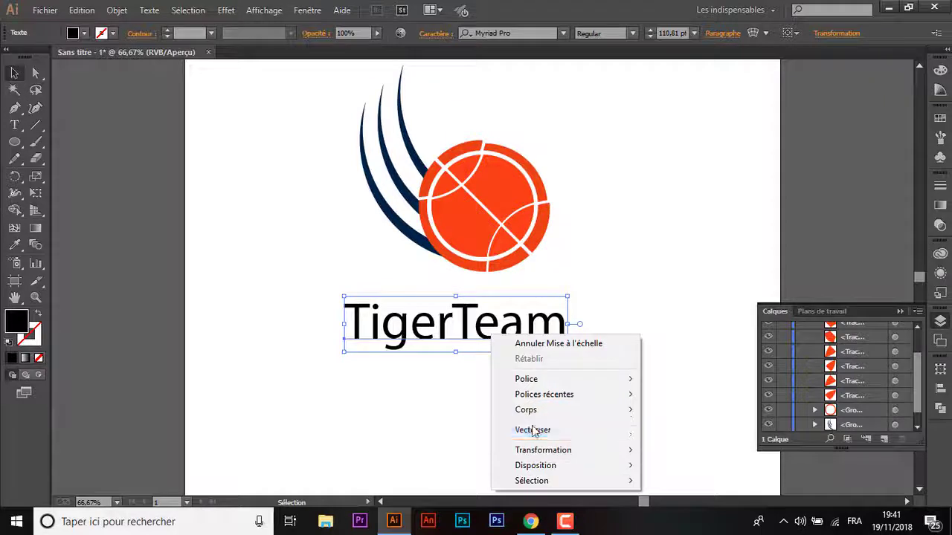
pyautogui.click(532, 431)
pyautogui.rightClick(479, 328)
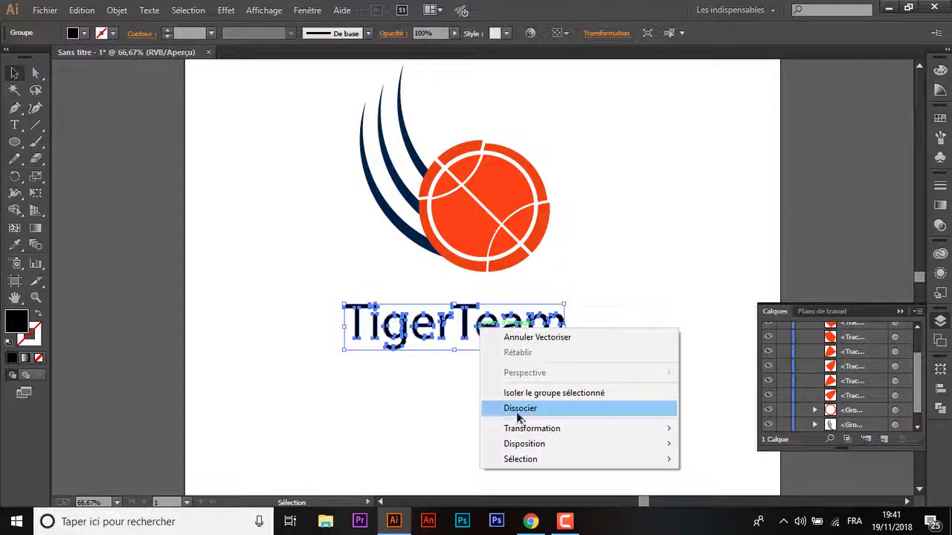
pyautogui.click(518, 416)
pyautogui.rightClick(476, 330)
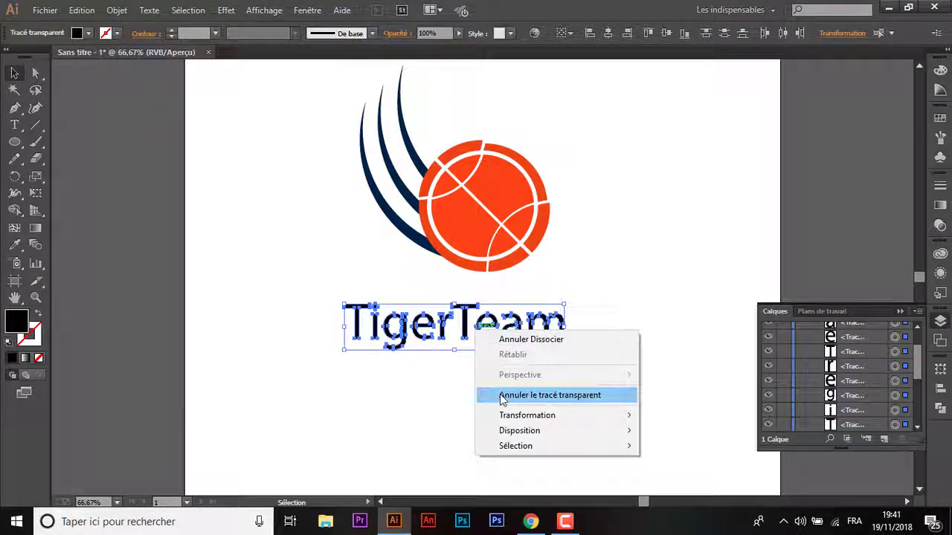
# - Release the letters' compound paths, divide them with Pathfinder, ungroup the pieces, and zoom to 100%
pyautogui.click(501, 396)
pyautogui.rightClick(469, 329)
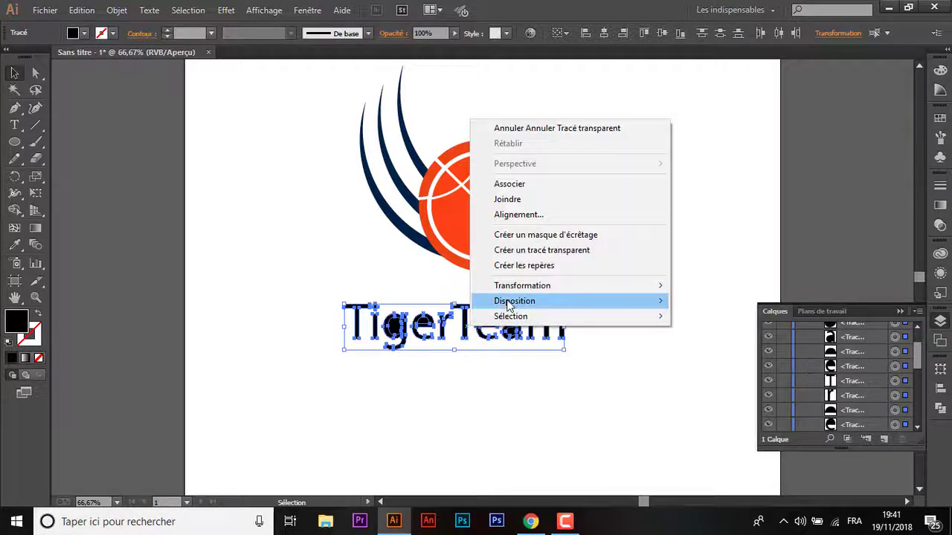
pyautogui.click(939, 409)
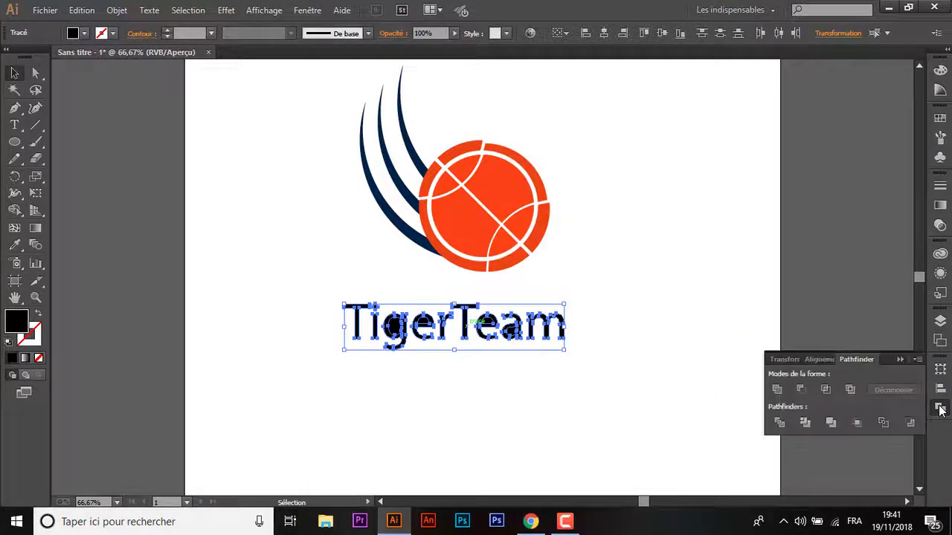
pyautogui.click(779, 422)
pyautogui.rightClick(455, 330)
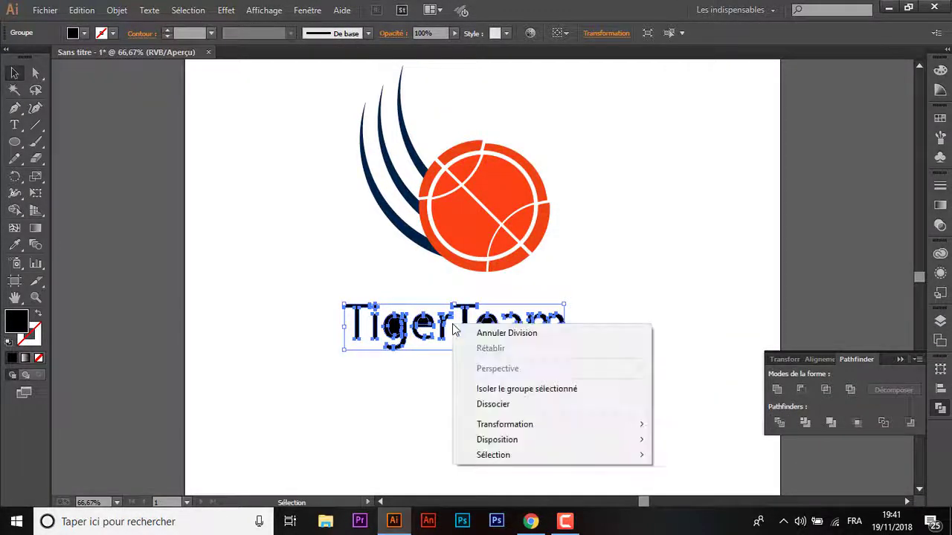
pyautogui.click(476, 404)
pyautogui.click(443, 396)
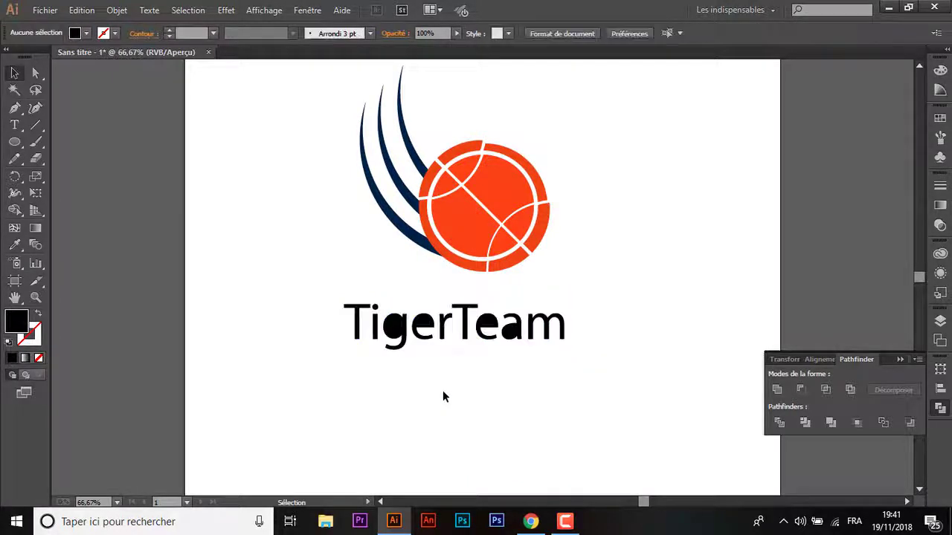
pyautogui.hotkey('ctrl', '1')
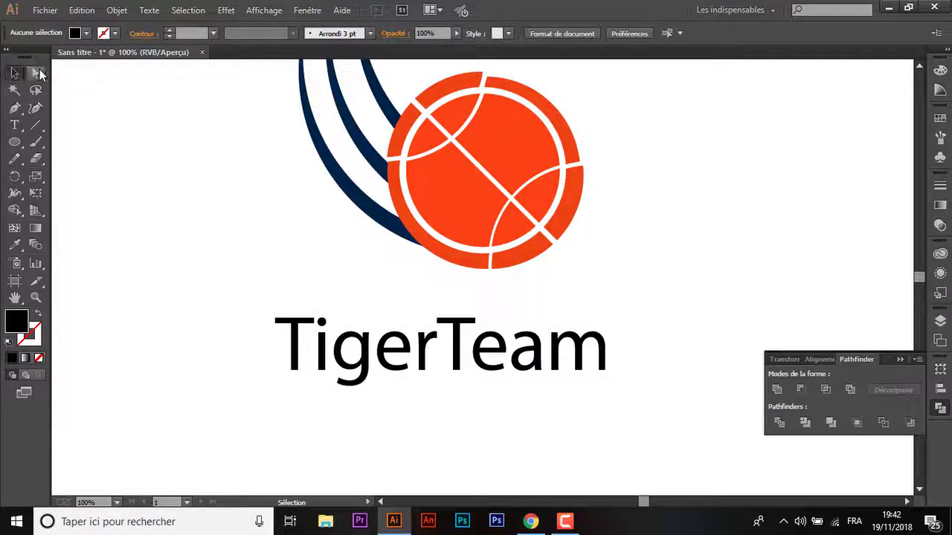
# - Drag the T crossbar's anchors left and right so the bar reaches the end of Team
pyautogui.click(37, 73)
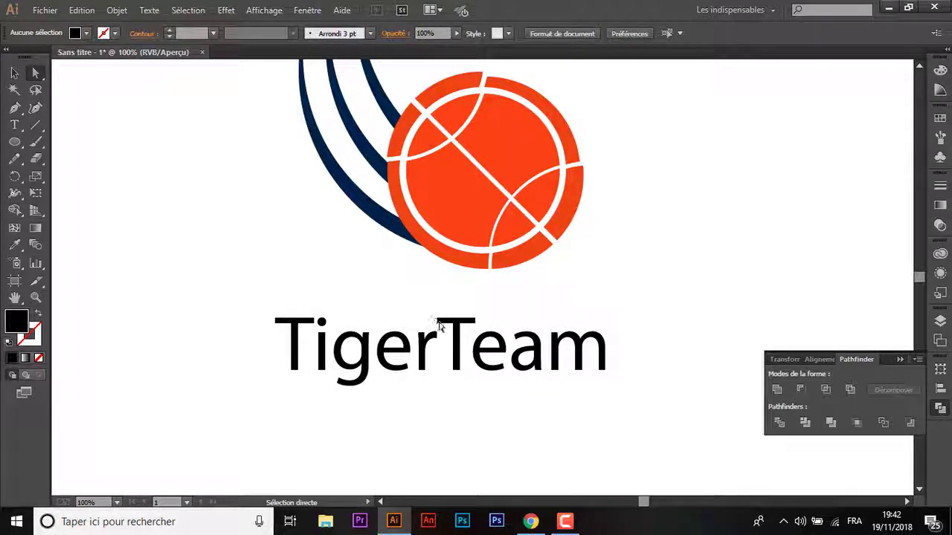
pyautogui.moveTo(442, 330); pyautogui.dragTo(329, 337)
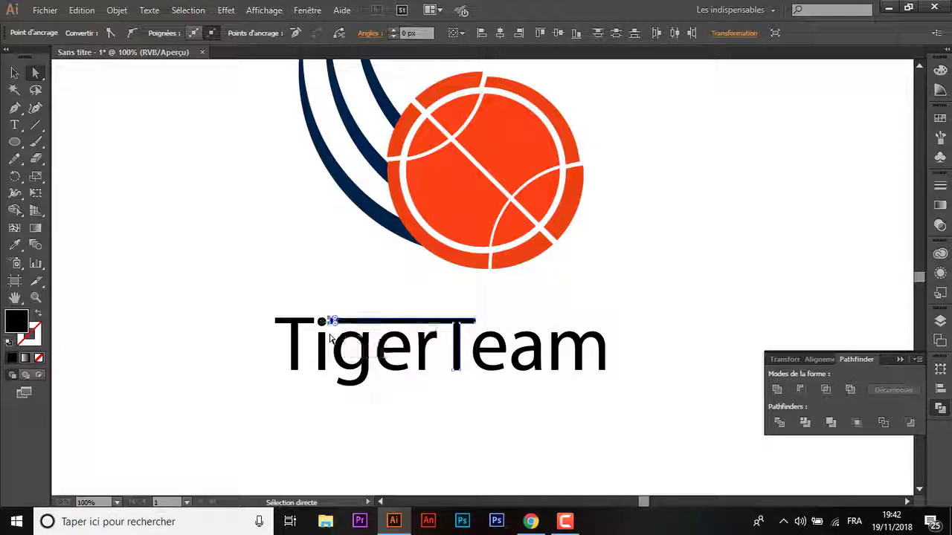
pyautogui.click(514, 298)
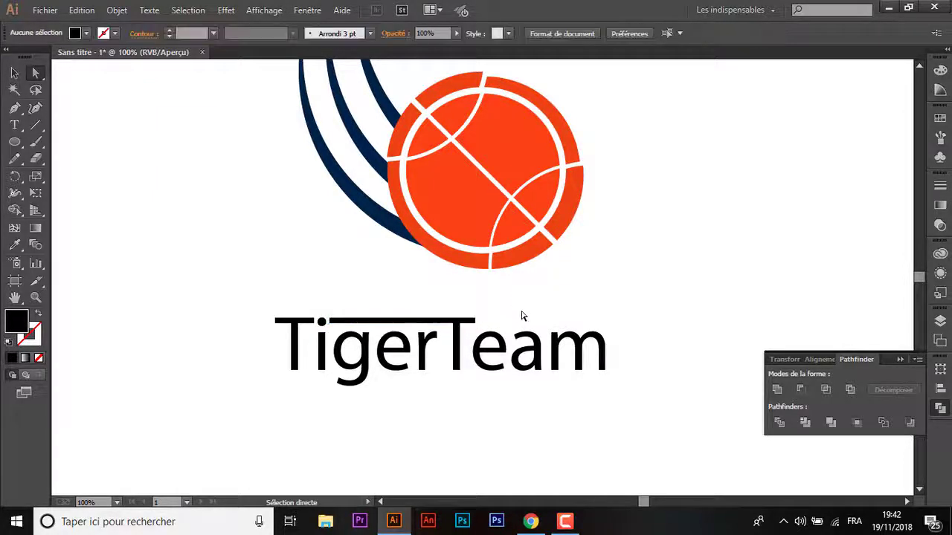
pyautogui.click(477, 324)
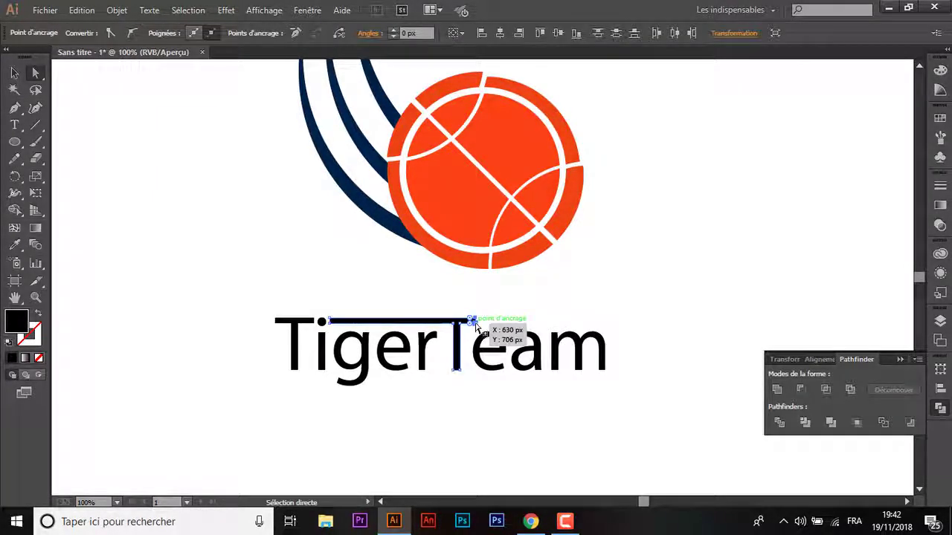
pyautogui.moveTo(541, 325); pyautogui.dragTo(602, 322)
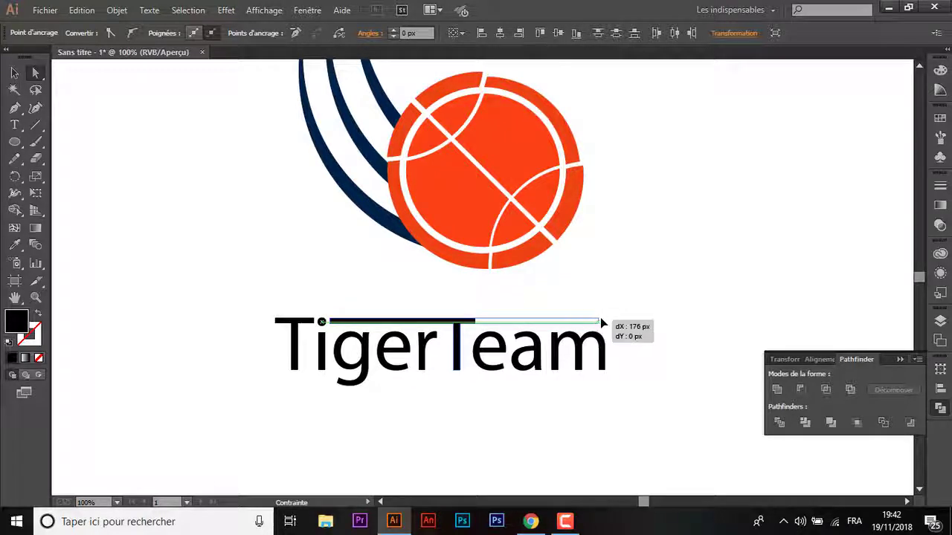
pyautogui.moveTo(602, 322); pyautogui.dragTo(602, 322)
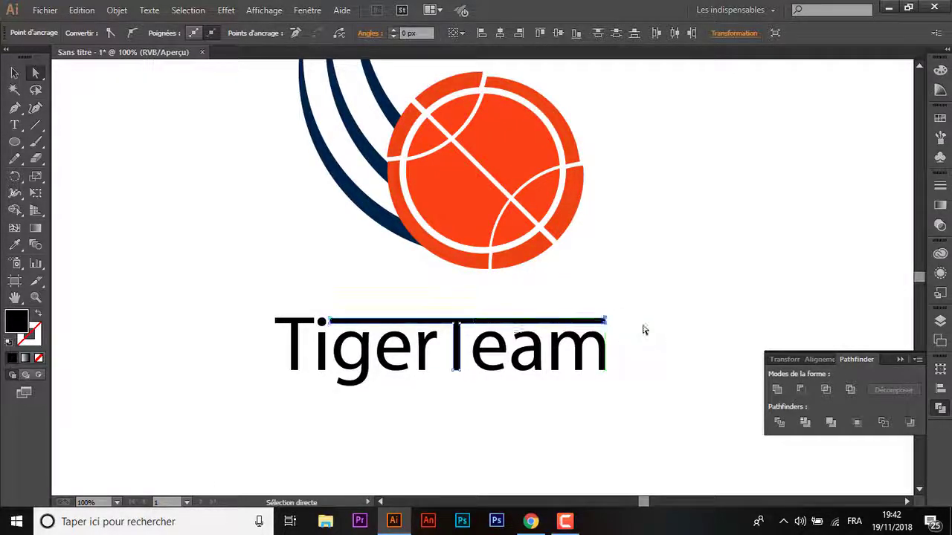
pyautogui.click(644, 330)
# - Colour both T shapes orange by sampling the ball and the crossbar with the Eyedropper
pyautogui.press('v')
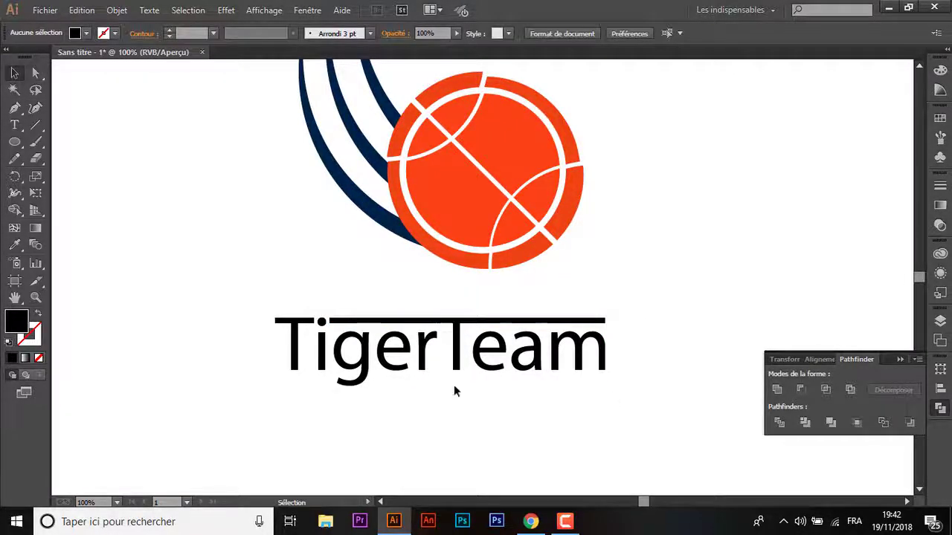
pyautogui.click(456, 366)
pyautogui.press('i')
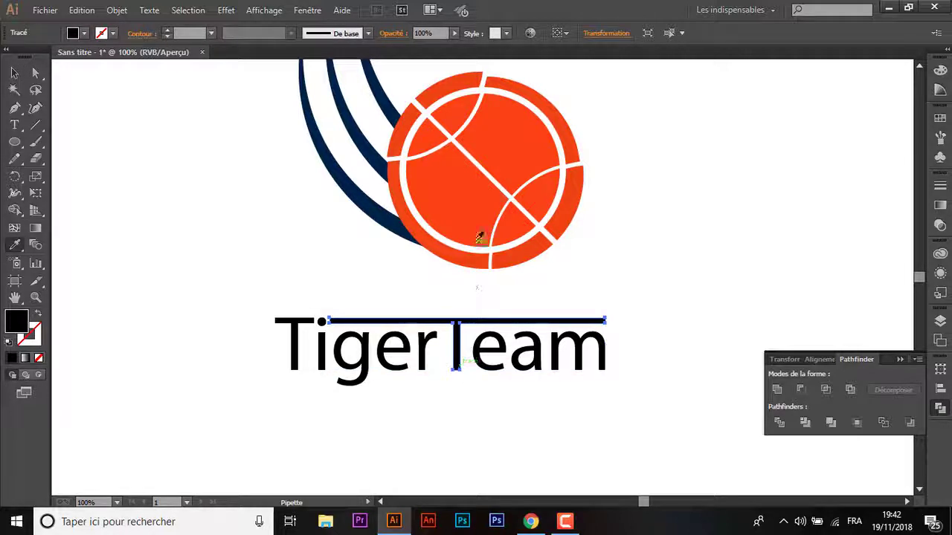
pyautogui.click(478, 202)
pyautogui.press('c')
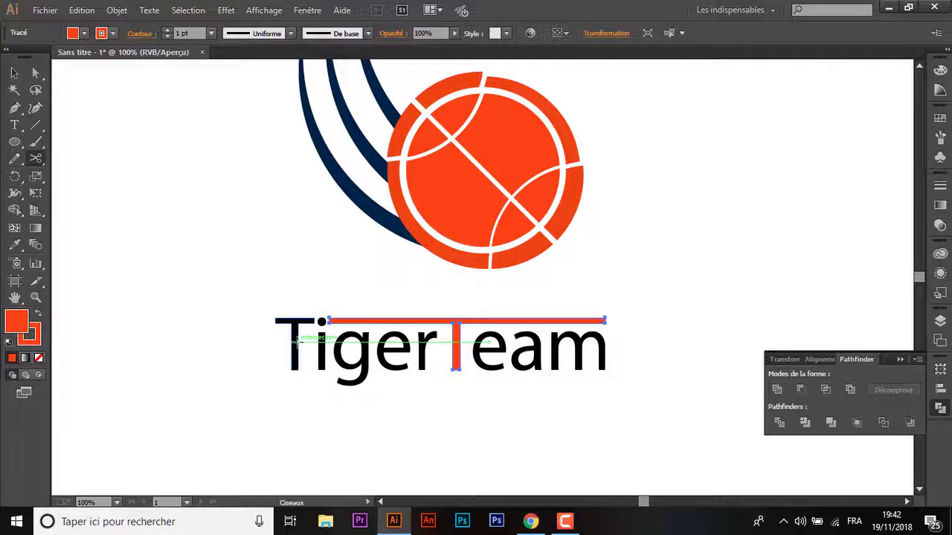
pyautogui.press('v')
pyautogui.click(296, 351)
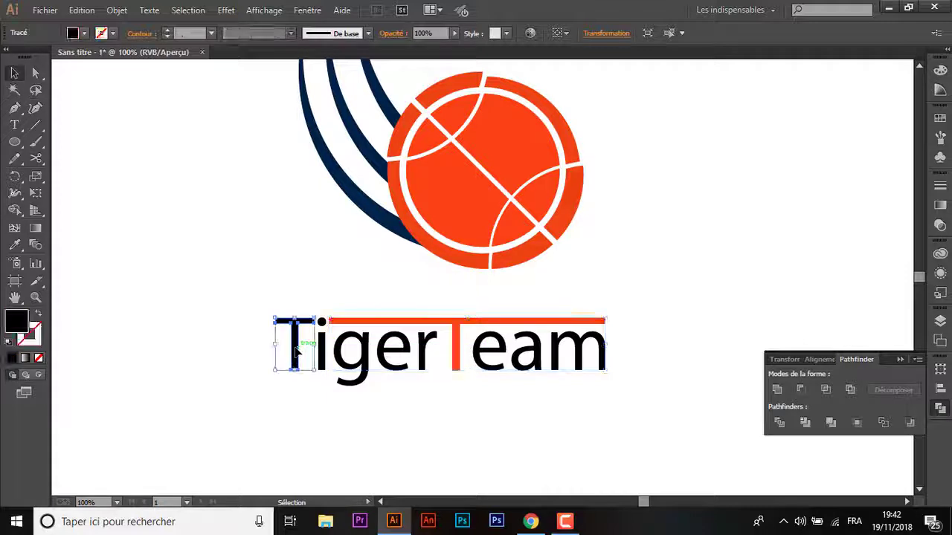
pyautogui.press('r')
pyautogui.press('i')
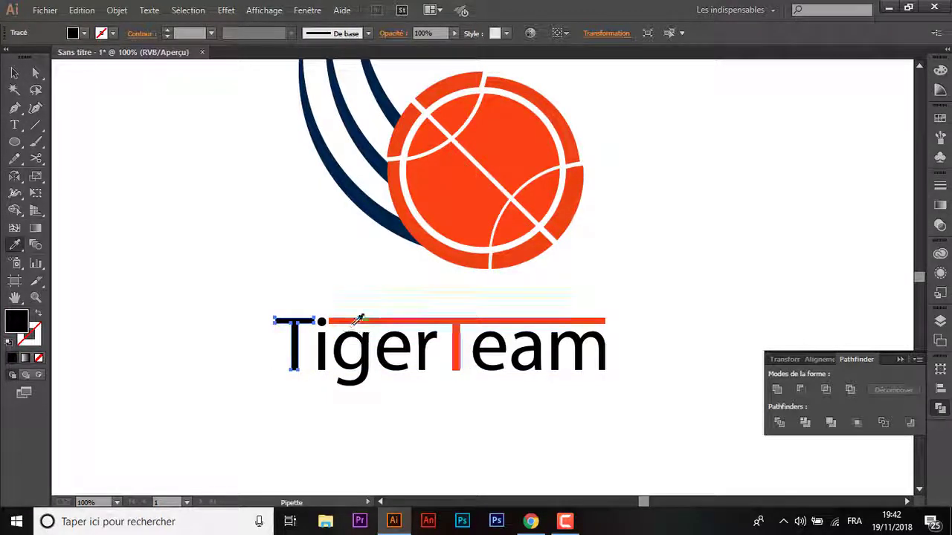
pyautogui.click(355, 321)
pyautogui.press('c')
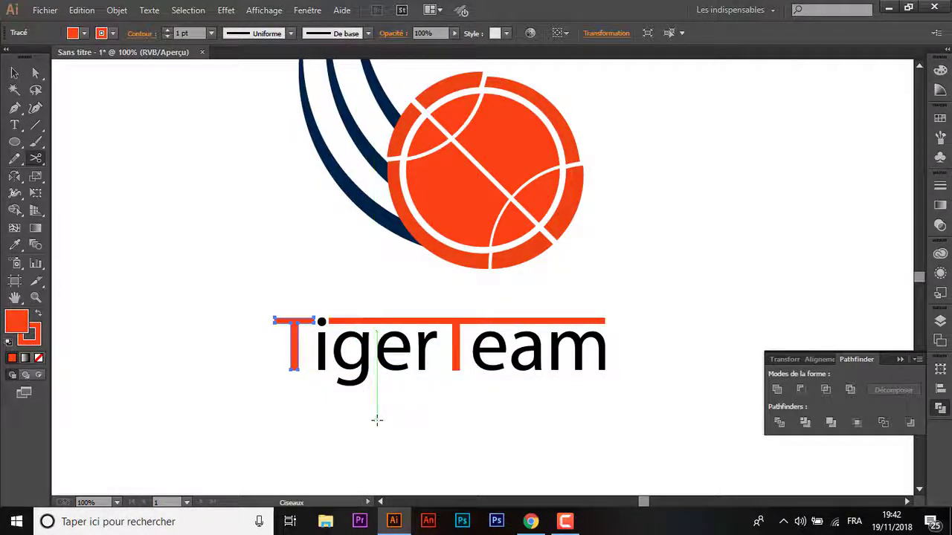
pyautogui.press('v')
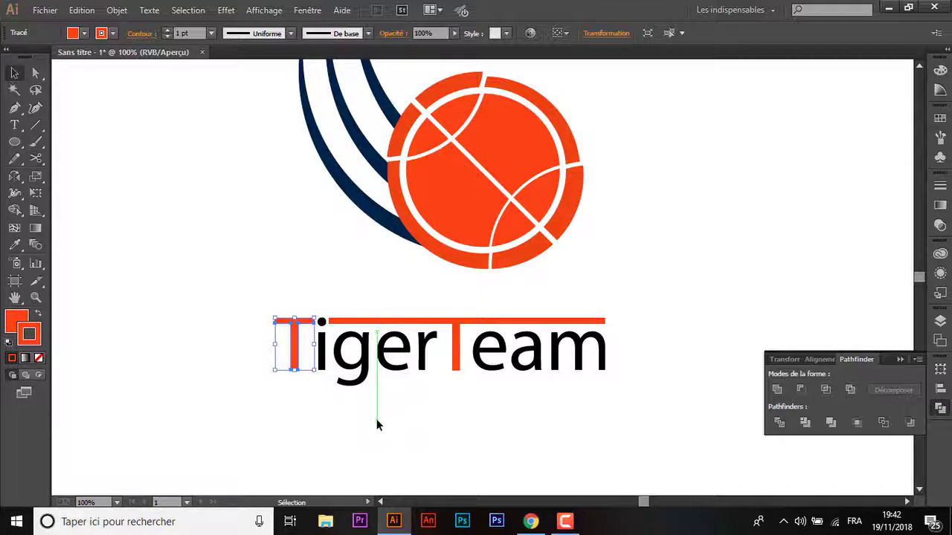
# - Recolour 'iger', 'eam' and the i's dot navy to match the swoosh arcs
pyautogui.moveTo(426, 399); pyautogui.dragTo(317, 350)
pyautogui.press('i')
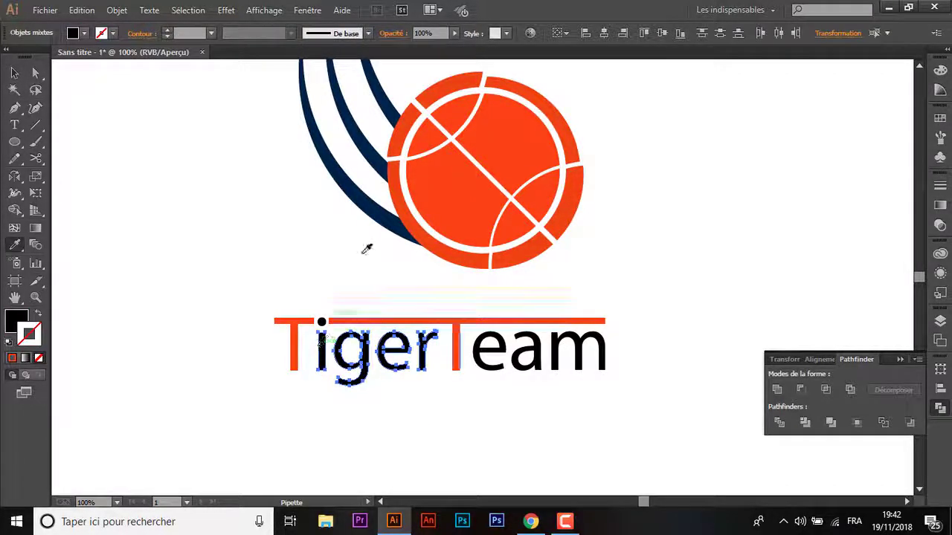
pyautogui.click(377, 214)
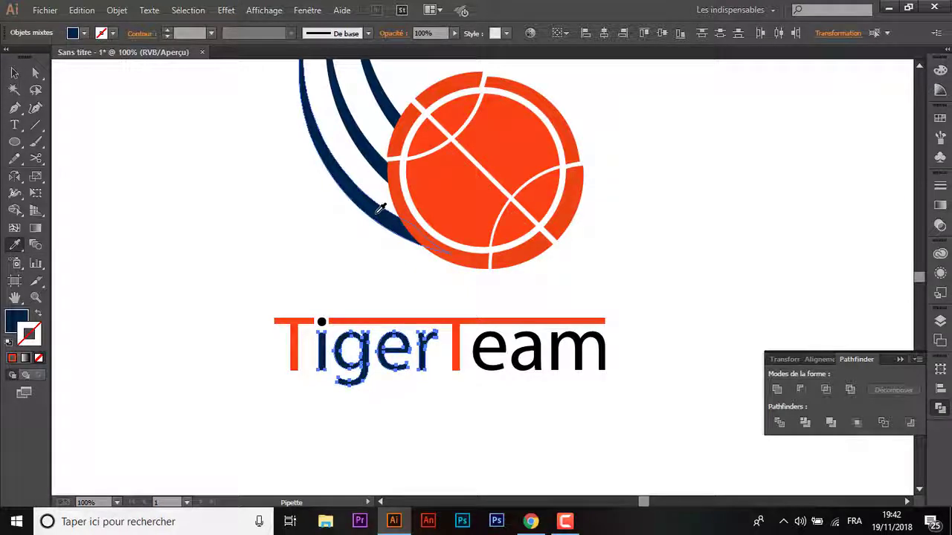
pyautogui.press('v')
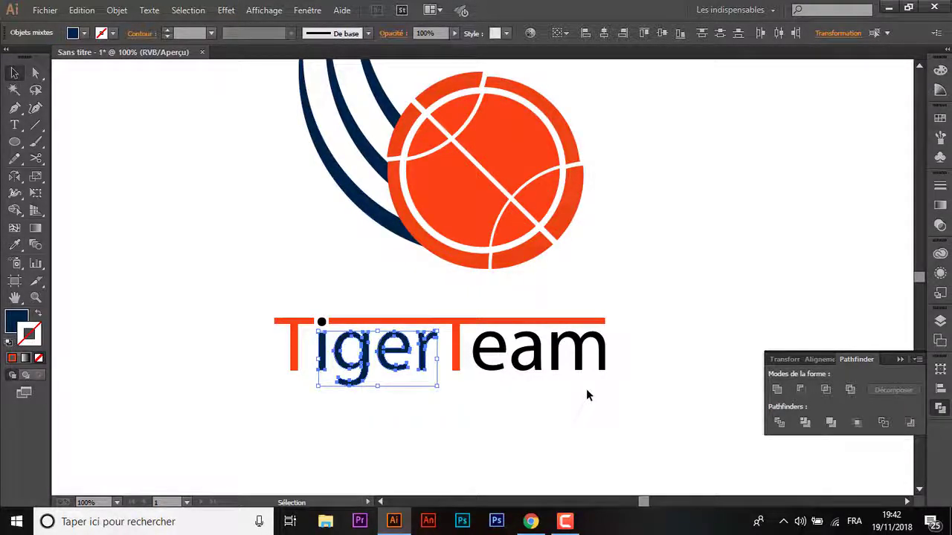
pyautogui.click(558, 376)
pyautogui.moveTo(645, 390); pyautogui.dragTo(479, 351)
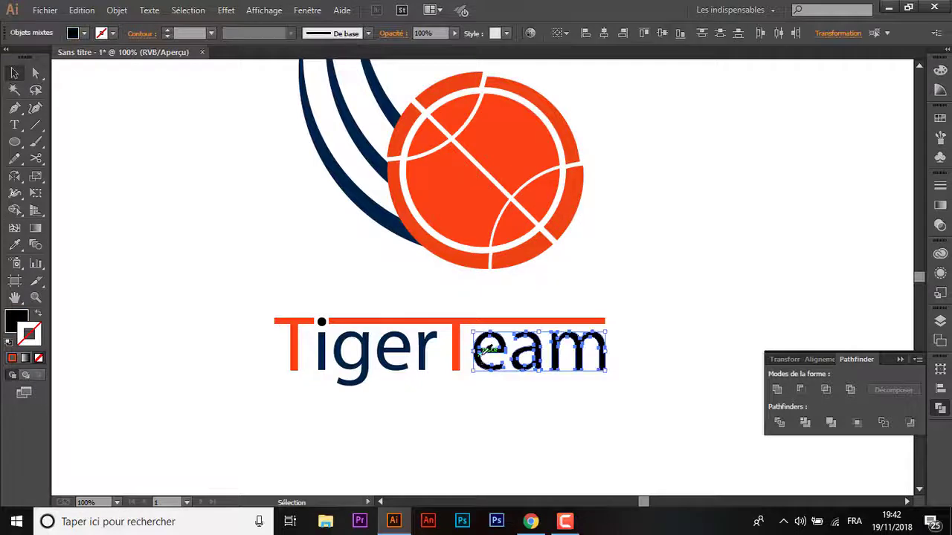
pyautogui.press('i')
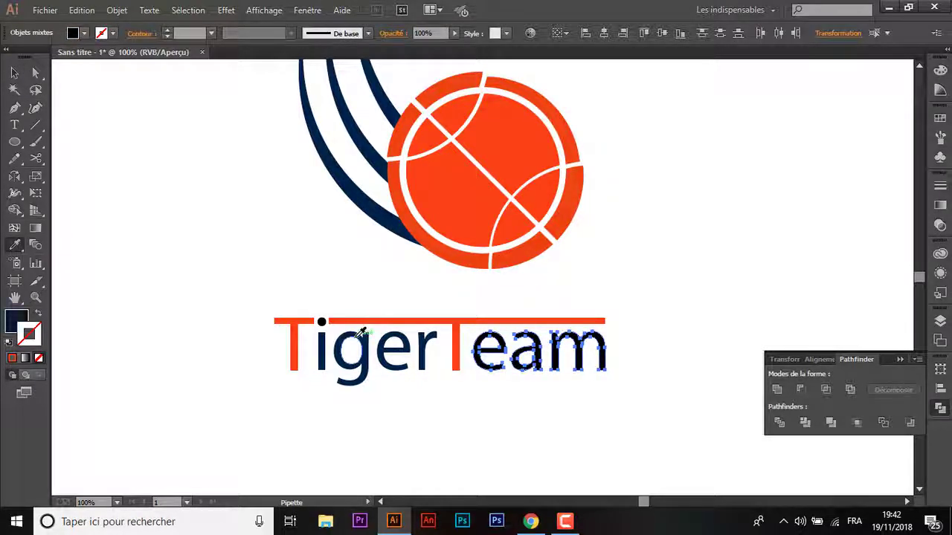
pyautogui.click(358, 335)
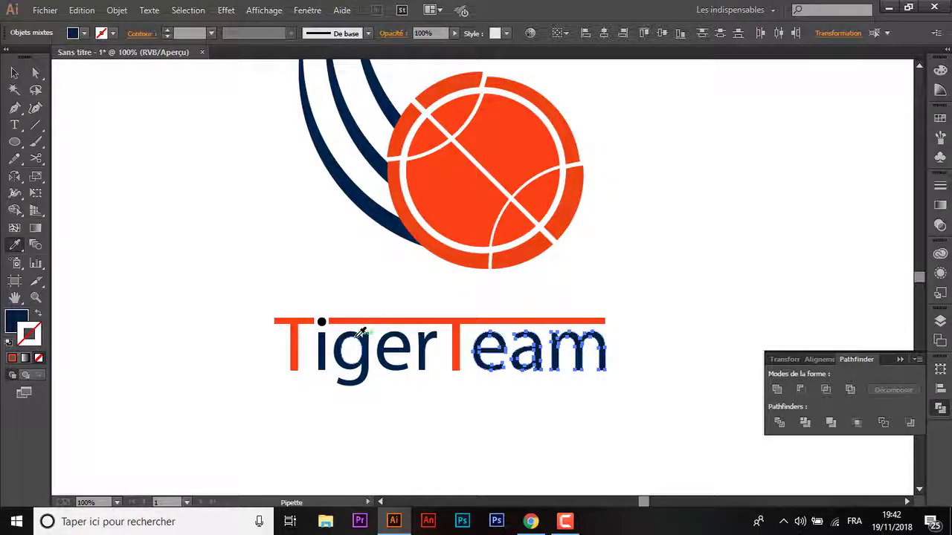
pyautogui.keyDown('ctrl'); pyautogui.click(321, 321); pyautogui.keyUp('ctrl')
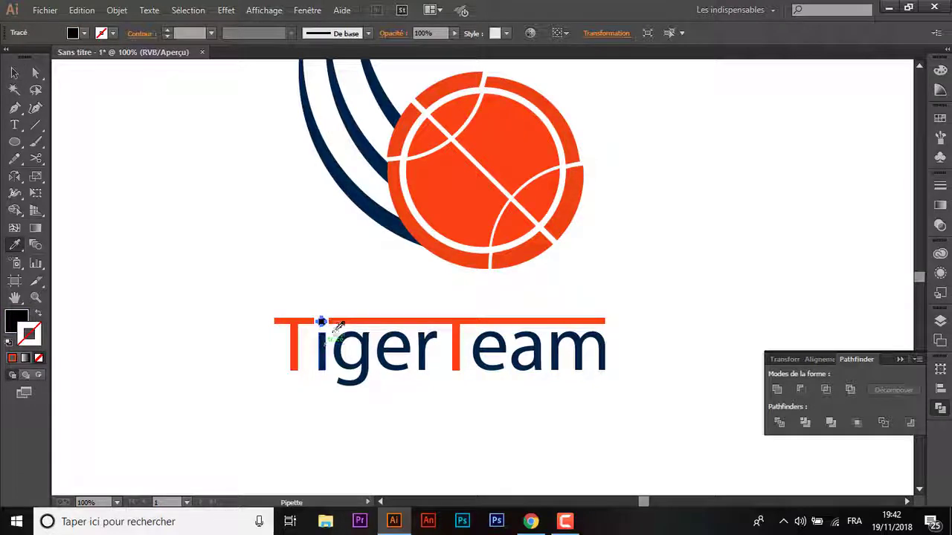
pyautogui.click(324, 344)
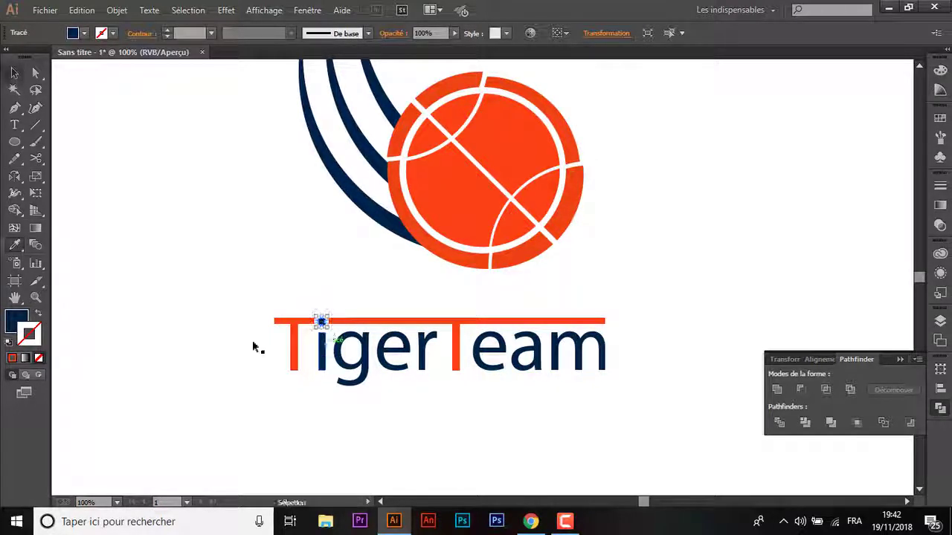
pyautogui.press('v')
pyautogui.click(228, 338)
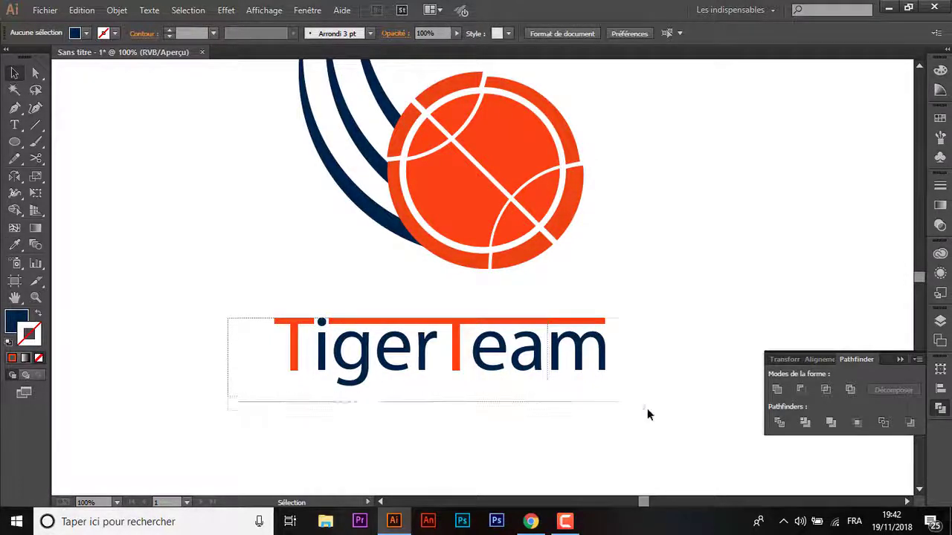
# - Group the TigerTeam lettering and move it up above the ball
pyautogui.moveTo(547, 400); pyautogui.dragTo(648, 405)
pyautogui.rightClick(525, 338)
pyautogui.click(563, 408)
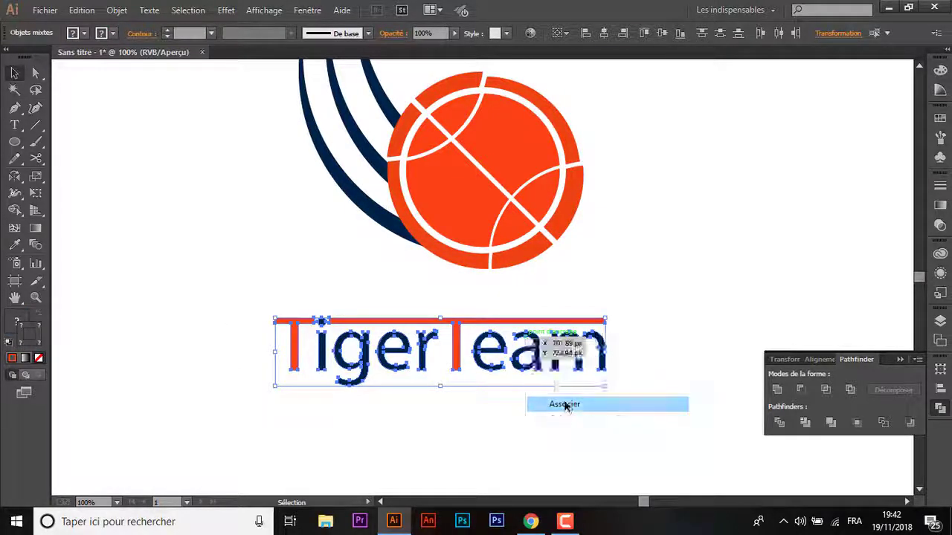
pyautogui.moveTo(577, 367)
pyautogui.mouseDown()
pyautogui.moveTo(605, 279)
pyautogui.moveTo(832, 139)
pyautogui.mouseUp()
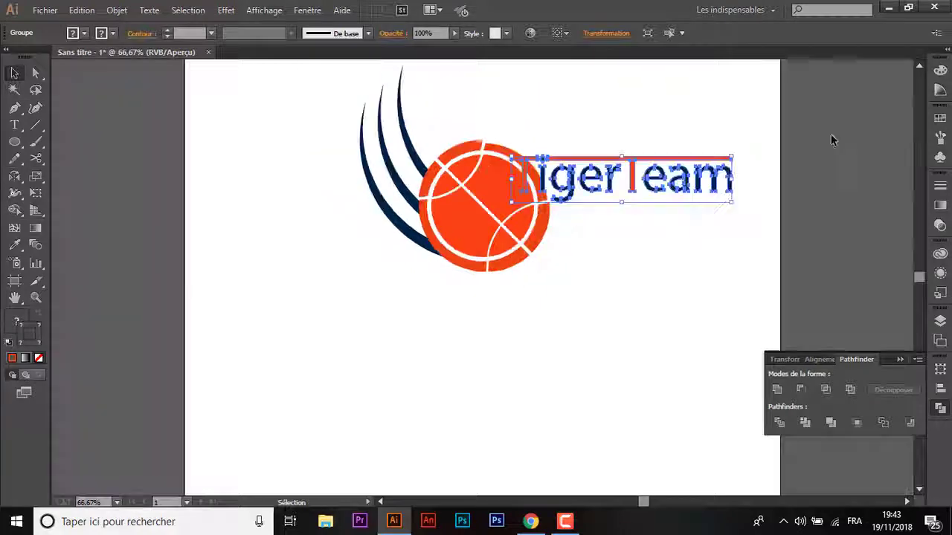
pyautogui.moveTo(698, 181); pyautogui.dragTo(601, 125)
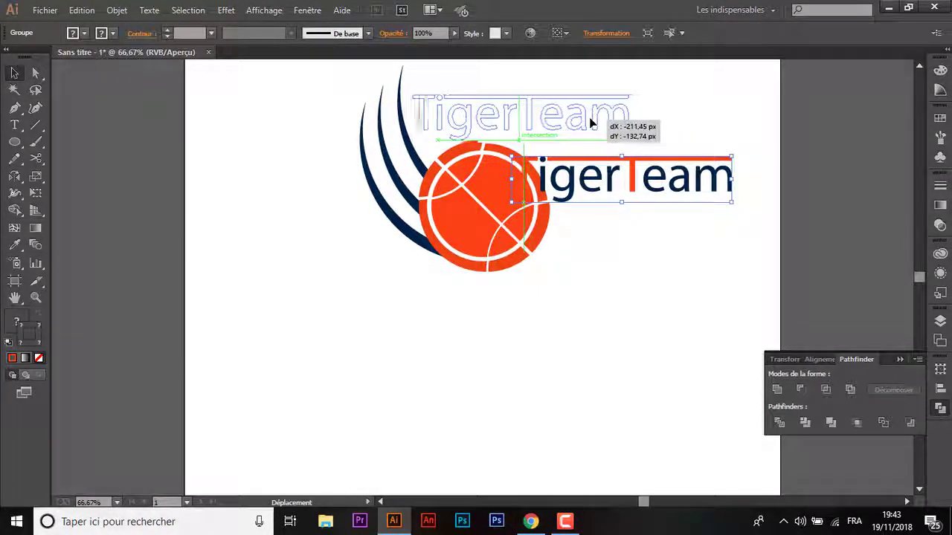
pyautogui.moveTo(601, 125); pyautogui.dragTo(592, 117)
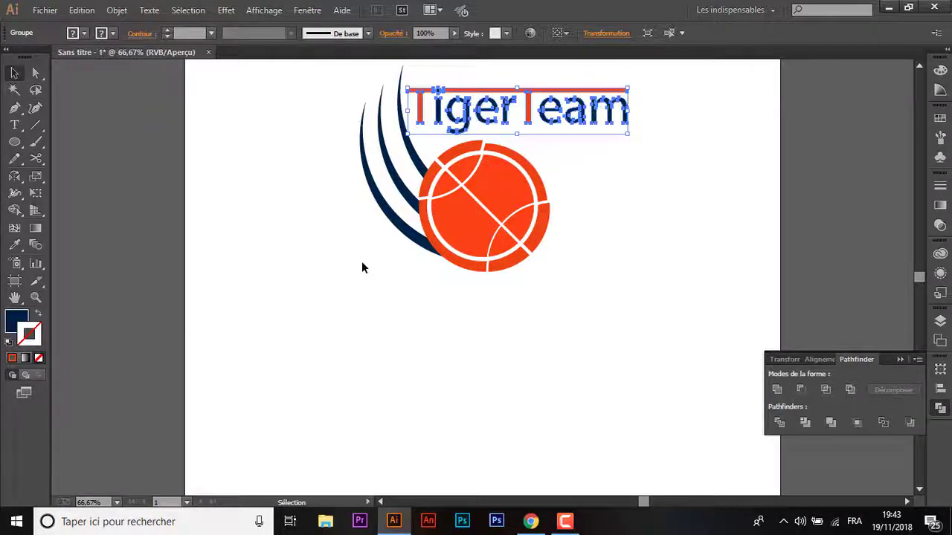
pyautogui.click(362, 264)
# - Move the whole logo up and left, then shift TigerTeam to the right of the ball
pyautogui.moveTo(293, 76); pyautogui.dragTo(648, 257)
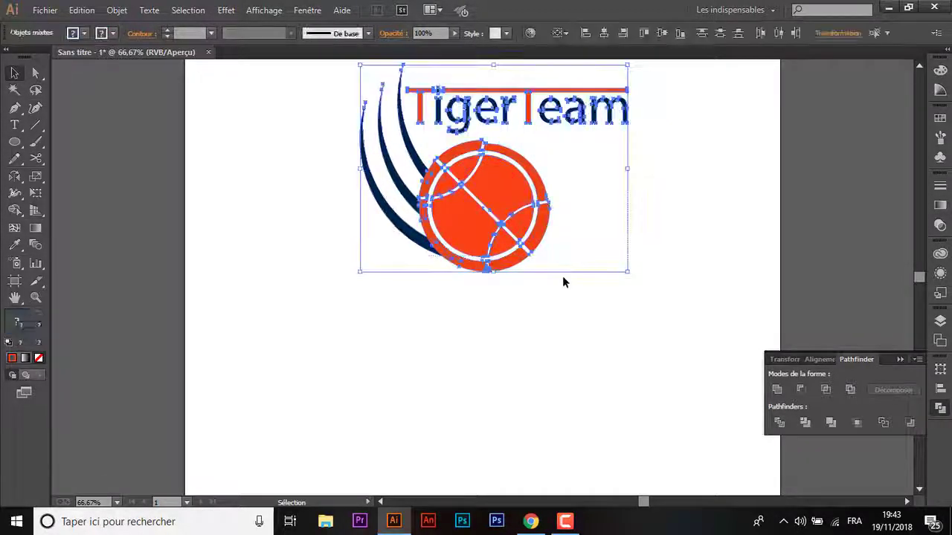
pyautogui.moveTo(520, 250); pyautogui.dragTo(569, 349)
pyautogui.click(569, 350)
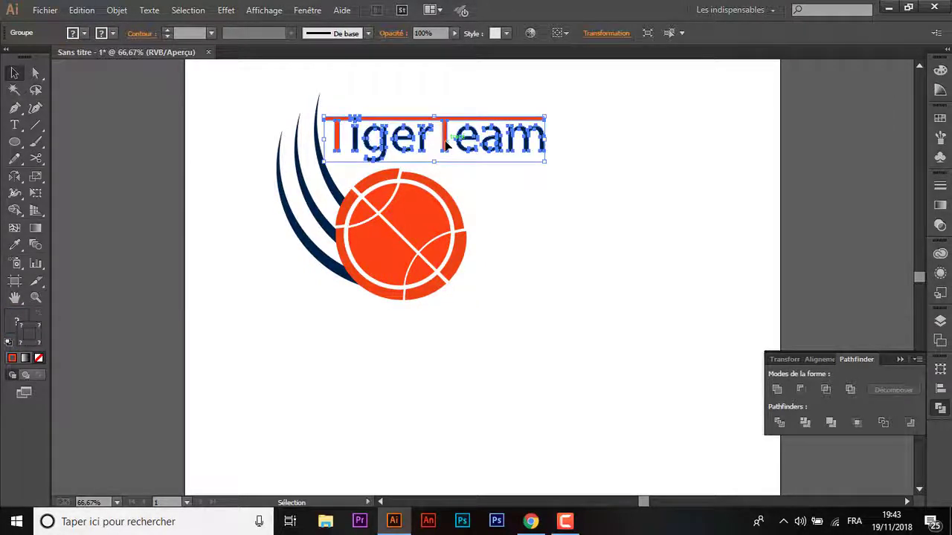
pyautogui.moveTo(447, 145)
pyautogui.mouseDown()
pyautogui.moveTo(623, 285)
pyautogui.moveTo(610, 283)
pyautogui.mouseUp()
pyautogui.click(492, 349)
# - Group the ball and the navy swooshes together
pyautogui.click(377, 256)
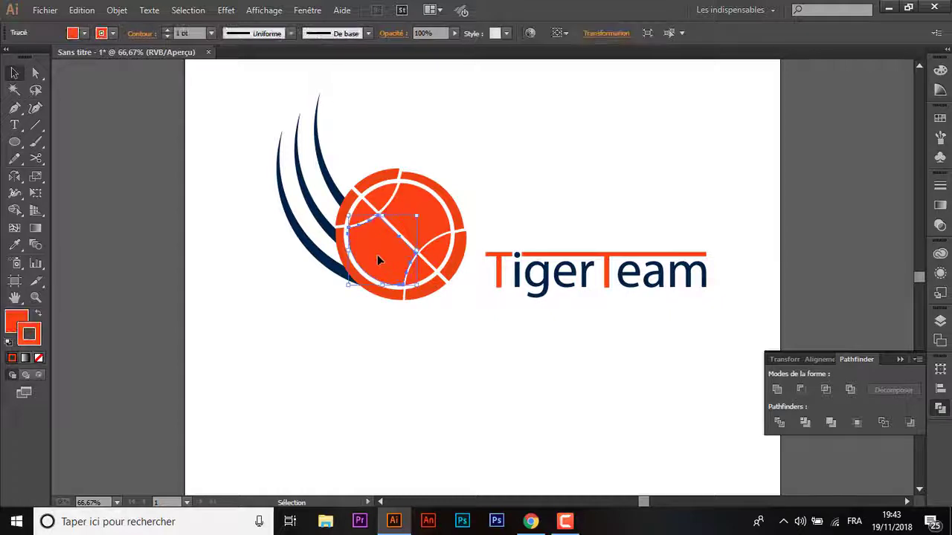
pyautogui.moveTo(228, 100); pyautogui.dragTo(469, 344)
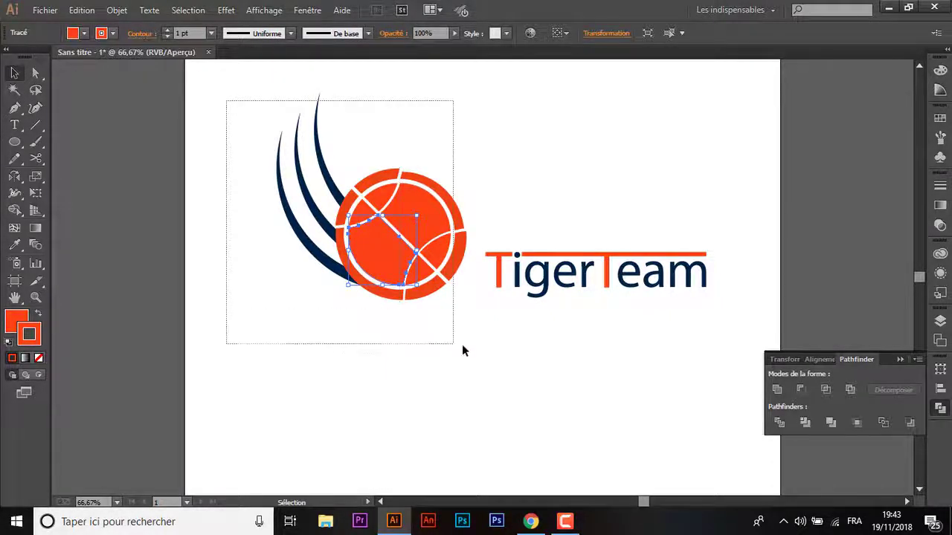
pyautogui.rightClick(422, 283)
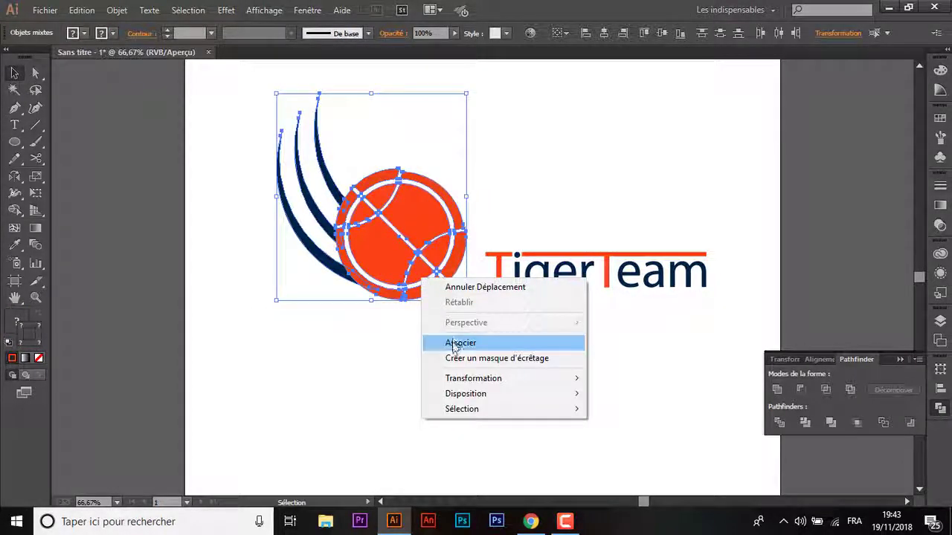
pyautogui.click(457, 339)
# - Shrink the ball group into a small icon and place it left of TigerTeam
pyautogui.moveTo(468, 302)
pyautogui.mouseDown()
pyautogui.moveTo(409, 257)
pyautogui.moveTo(396, 258)
pyautogui.mouseUp()
pyautogui.moveTo(392, 255); pyautogui.dragTo(394, 257)
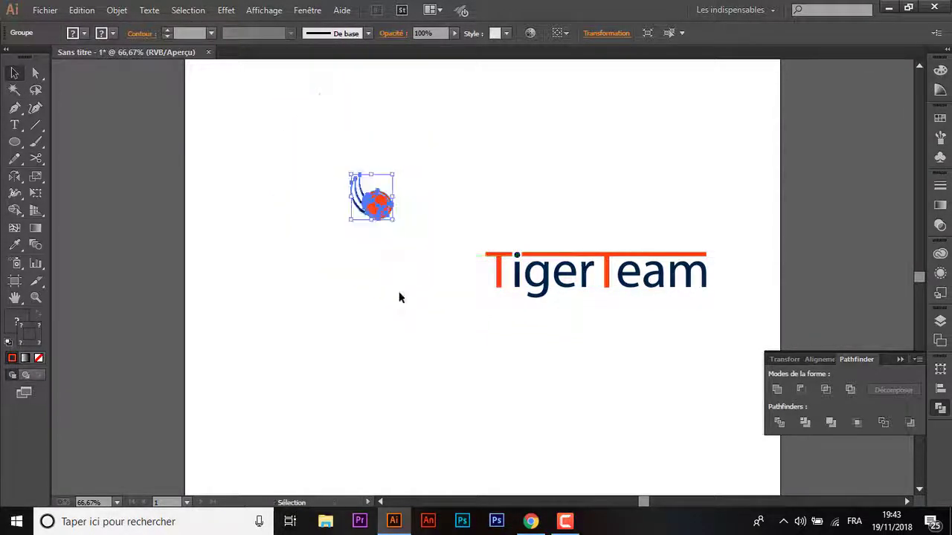
pyautogui.click(399, 293)
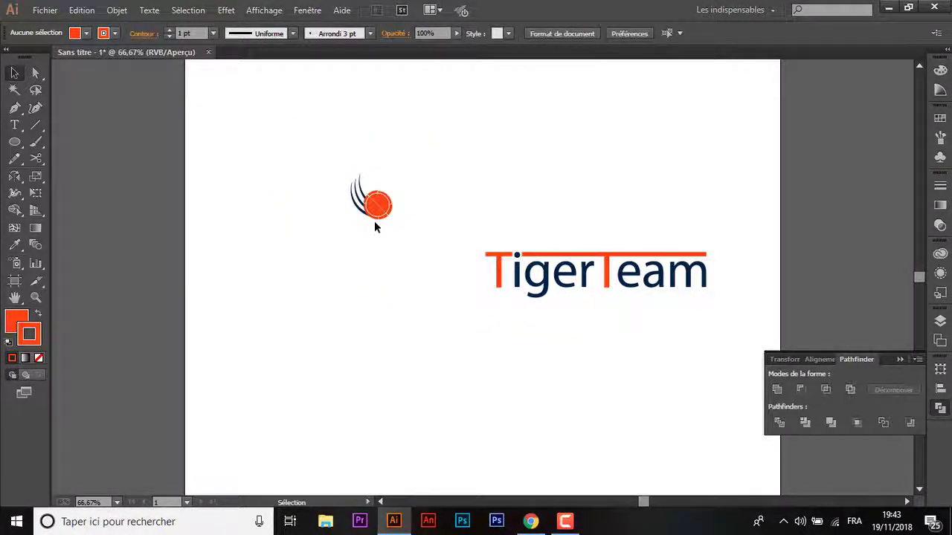
pyautogui.moveTo(371, 208); pyautogui.dragTo(470, 283)
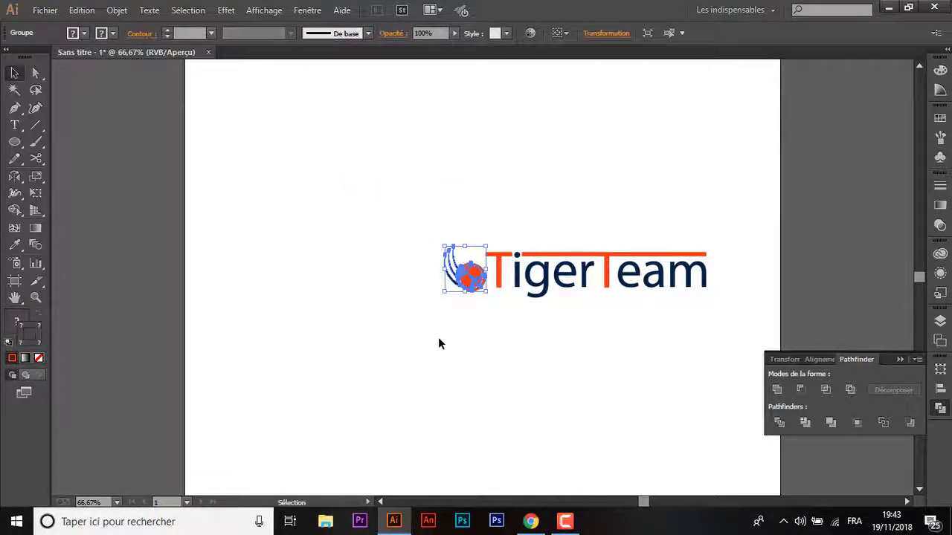
pyautogui.click(438, 340)
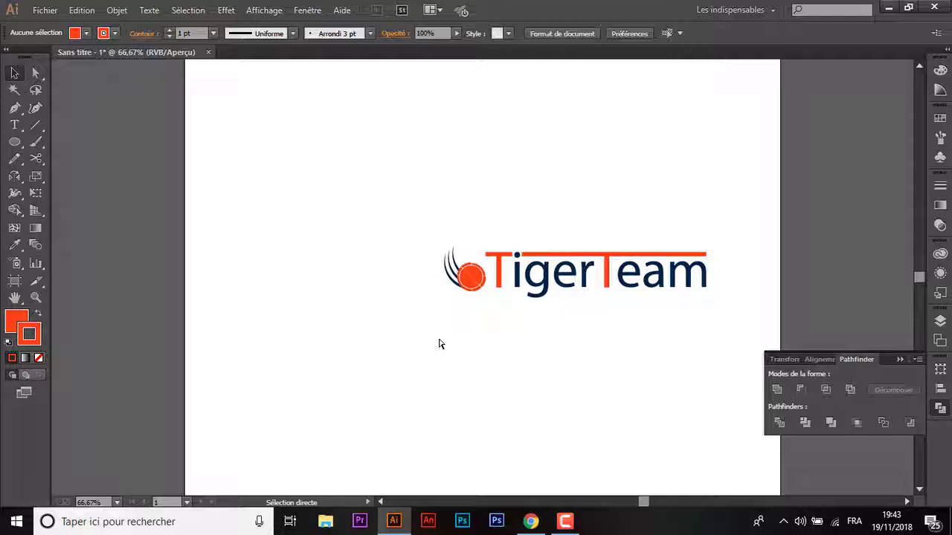
pyautogui.moveTo(464, 294)
pyautogui.mouseDown()
pyautogui.moveTo(541, 300)
pyautogui.moveTo(358, 450)
pyautogui.mouseUp()
# - Place the ball above TigerTeam and align both to the horizontal centre
pyautogui.click(503, 310)
pyautogui.moveTo(307, 324)
pyautogui.mouseDown()
pyautogui.moveTo(417, 309)
pyautogui.moveTo(421, 329)
pyautogui.moveTo(553, 394)
pyautogui.mouseUp()
pyautogui.click(554, 388)
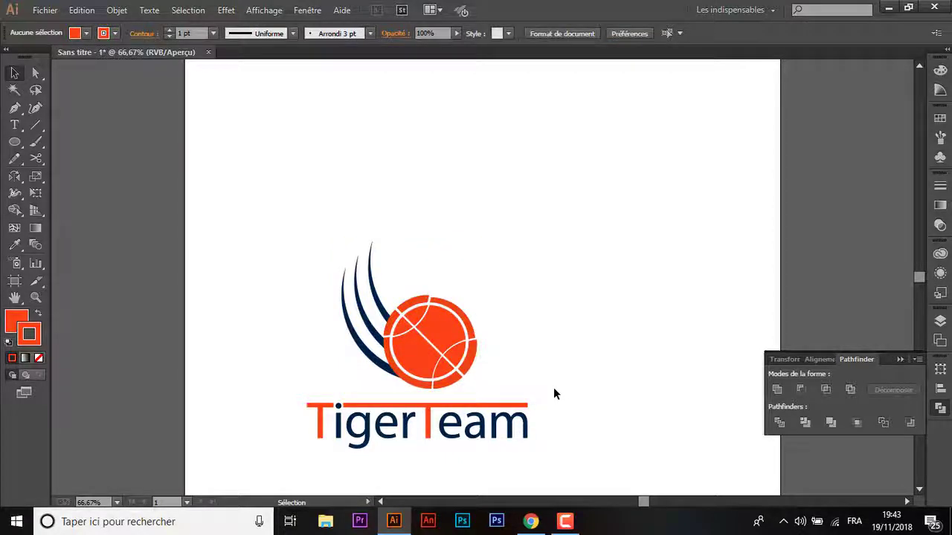
pyautogui.moveTo(579, 495); pyautogui.dragTo(312, 162)
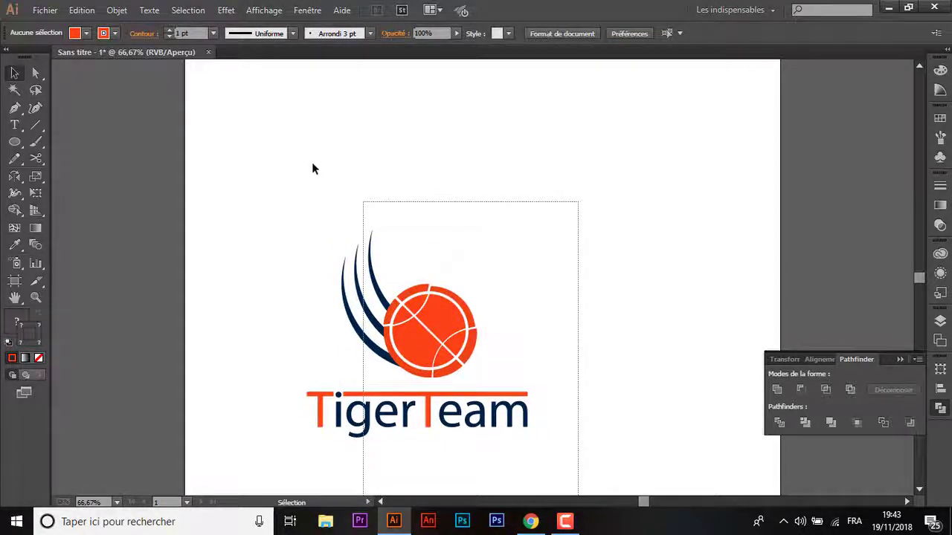
pyautogui.click(603, 32)
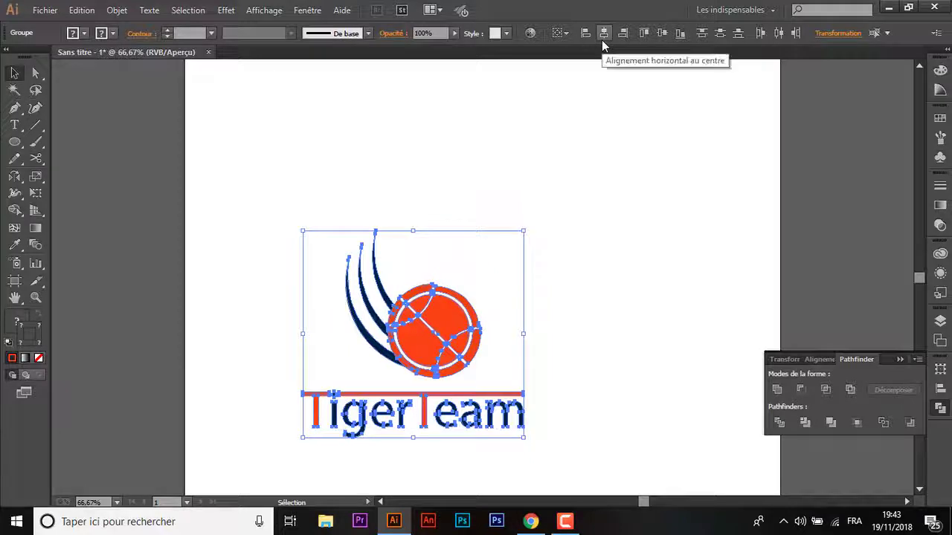
pyautogui.click(661, 297)
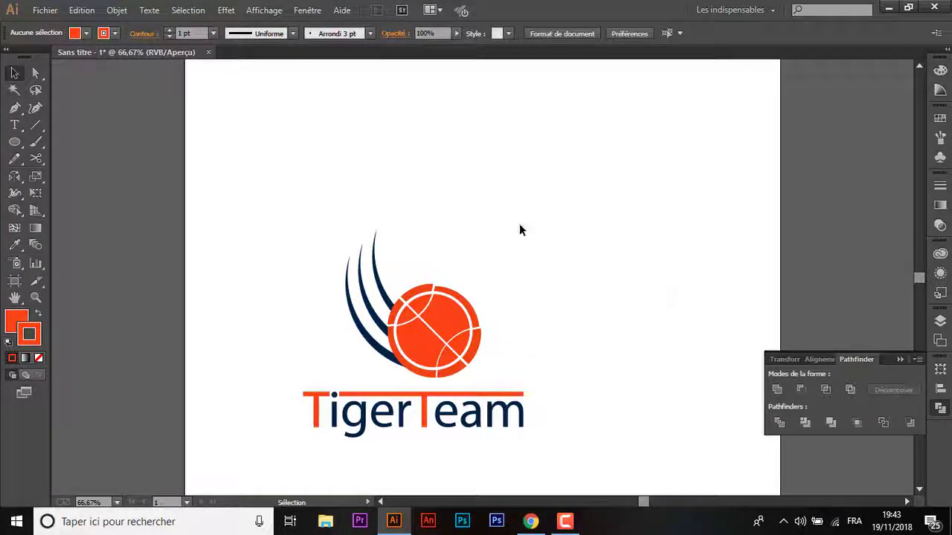
# - Move the centred logo up near the top of the page
pyautogui.moveTo(594, 202); pyautogui.dragTo(299, 443)
pyautogui.moveTo(406, 367); pyautogui.dragTo(476, 201)
pyautogui.click(543, 445)
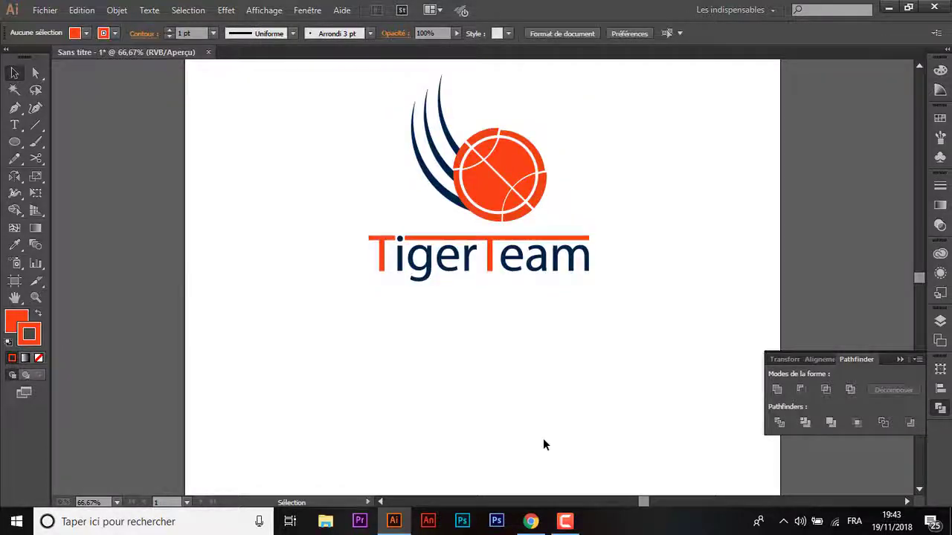